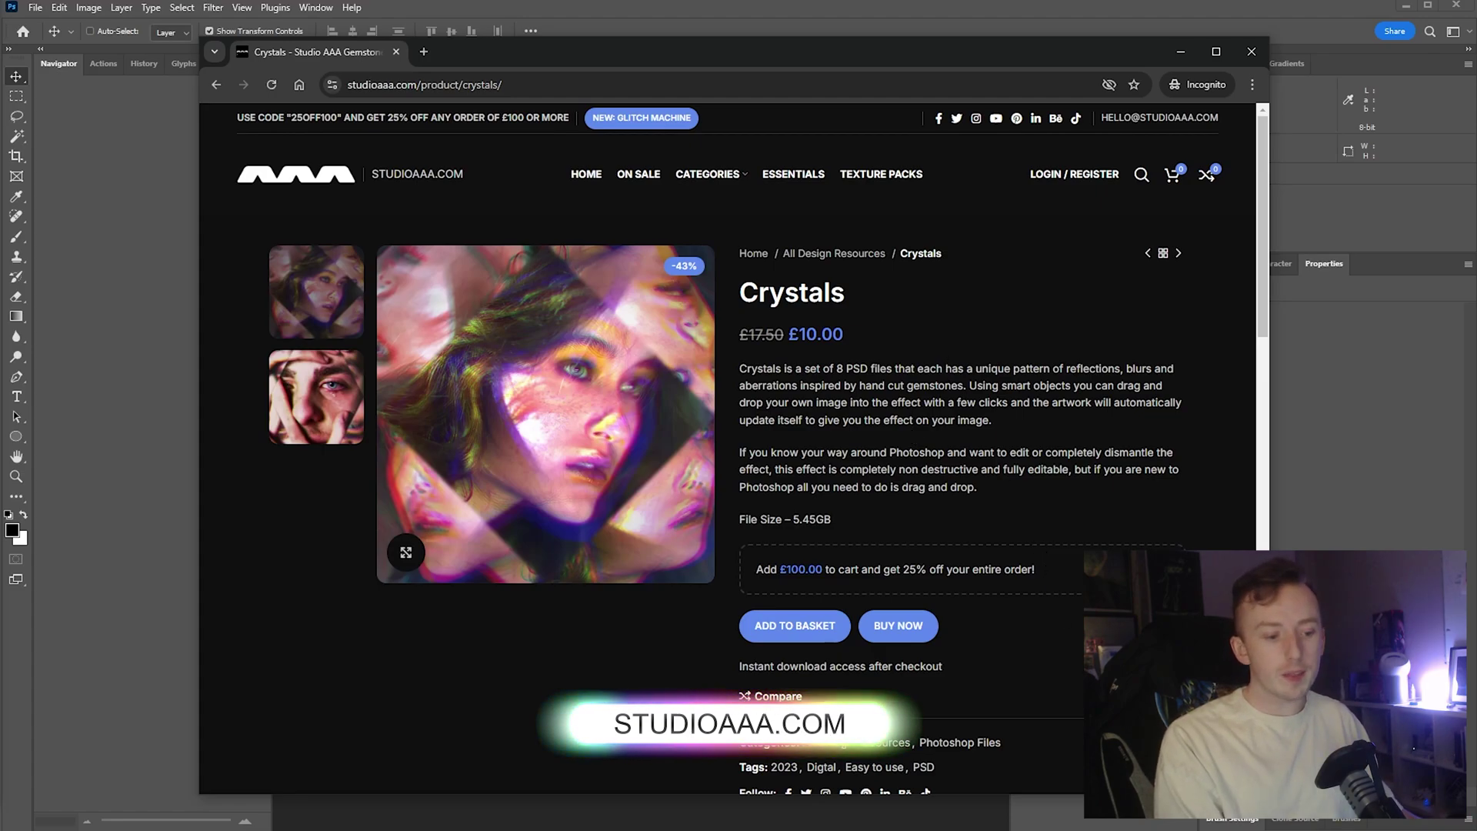
Open CRYSTALS-STUDIOAAA (1).psd from the psds folder in Photoshop and open the contents of its SOURCE smart object.
key(alt+Tab)
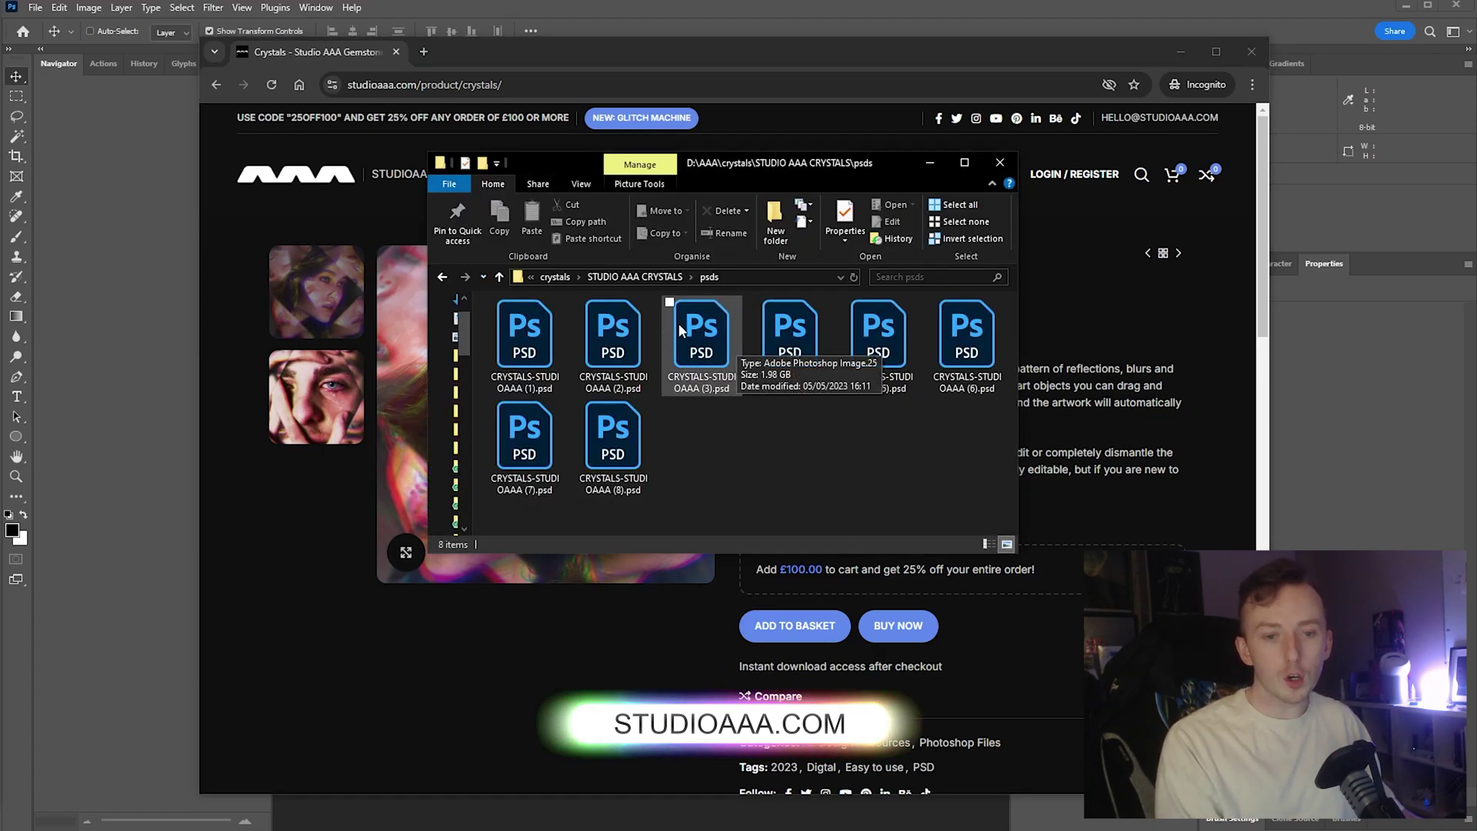
double_click(552, 331)
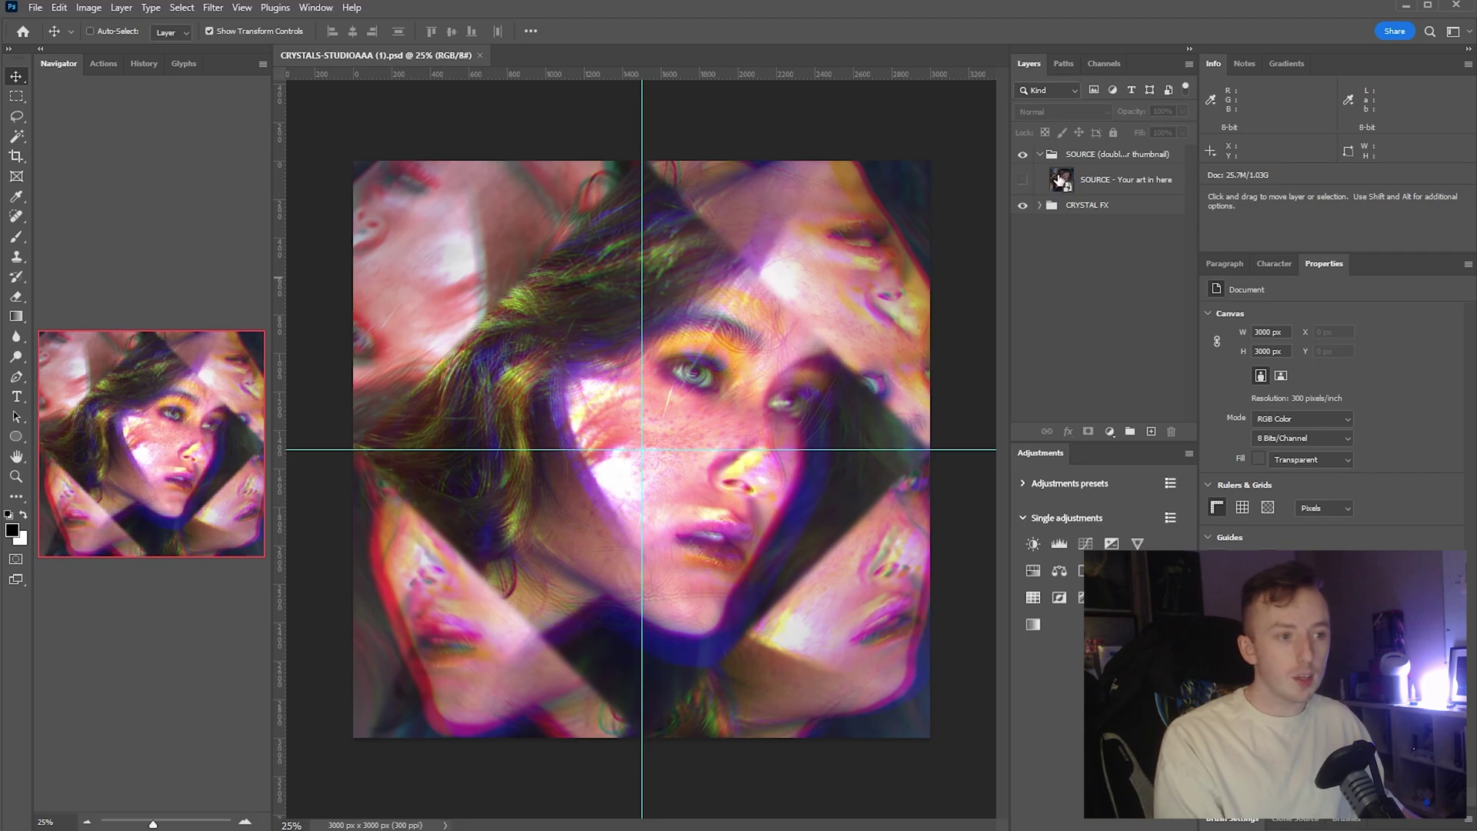
double_click(1060, 179)
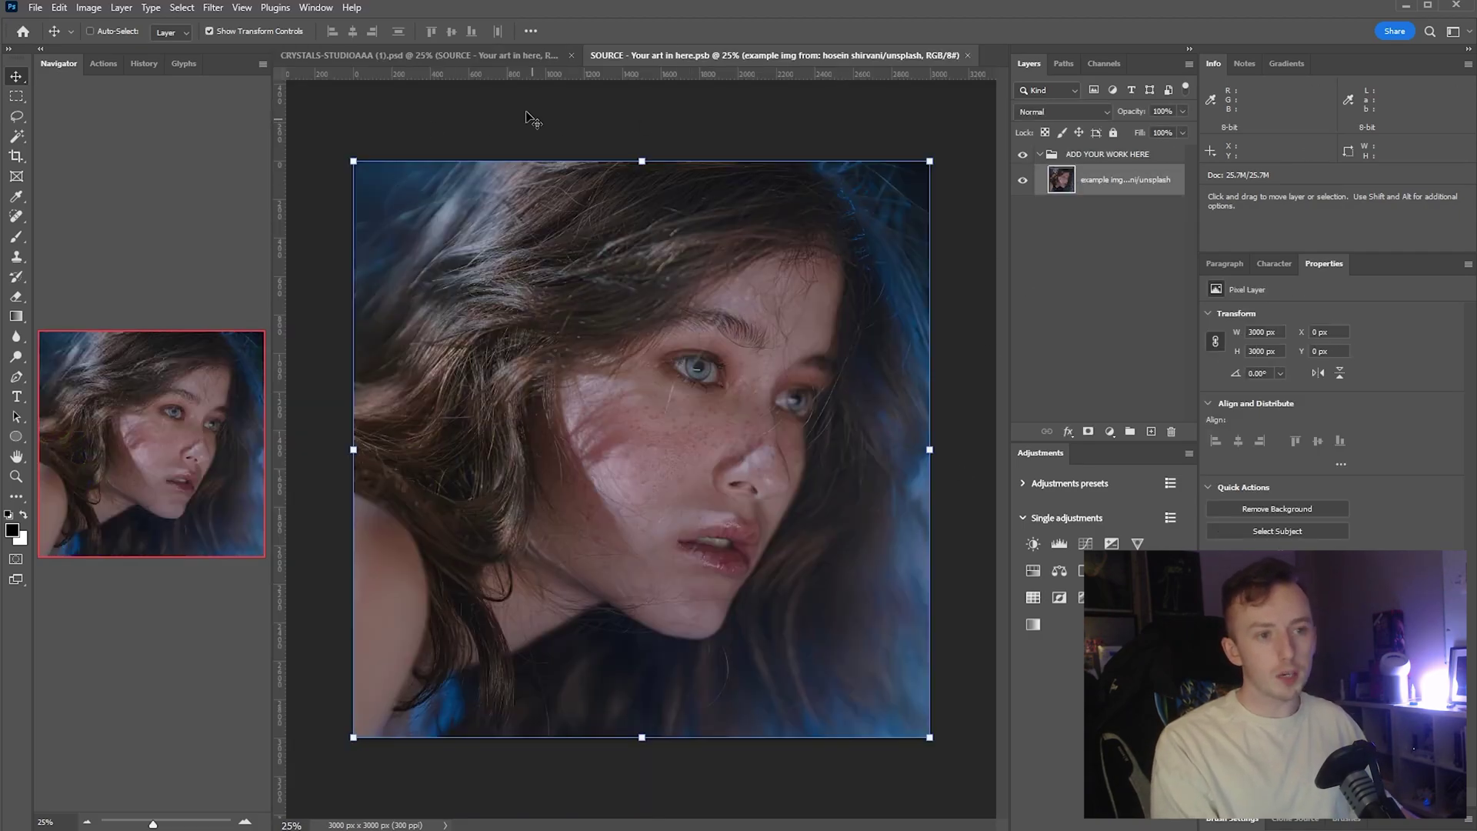
Examine how the crystal template is organised, comparing the SOURCE artwork with the CRYSTAL FX group and the contents of its lower right refract group.
click(486, 57)
click(1040, 205)
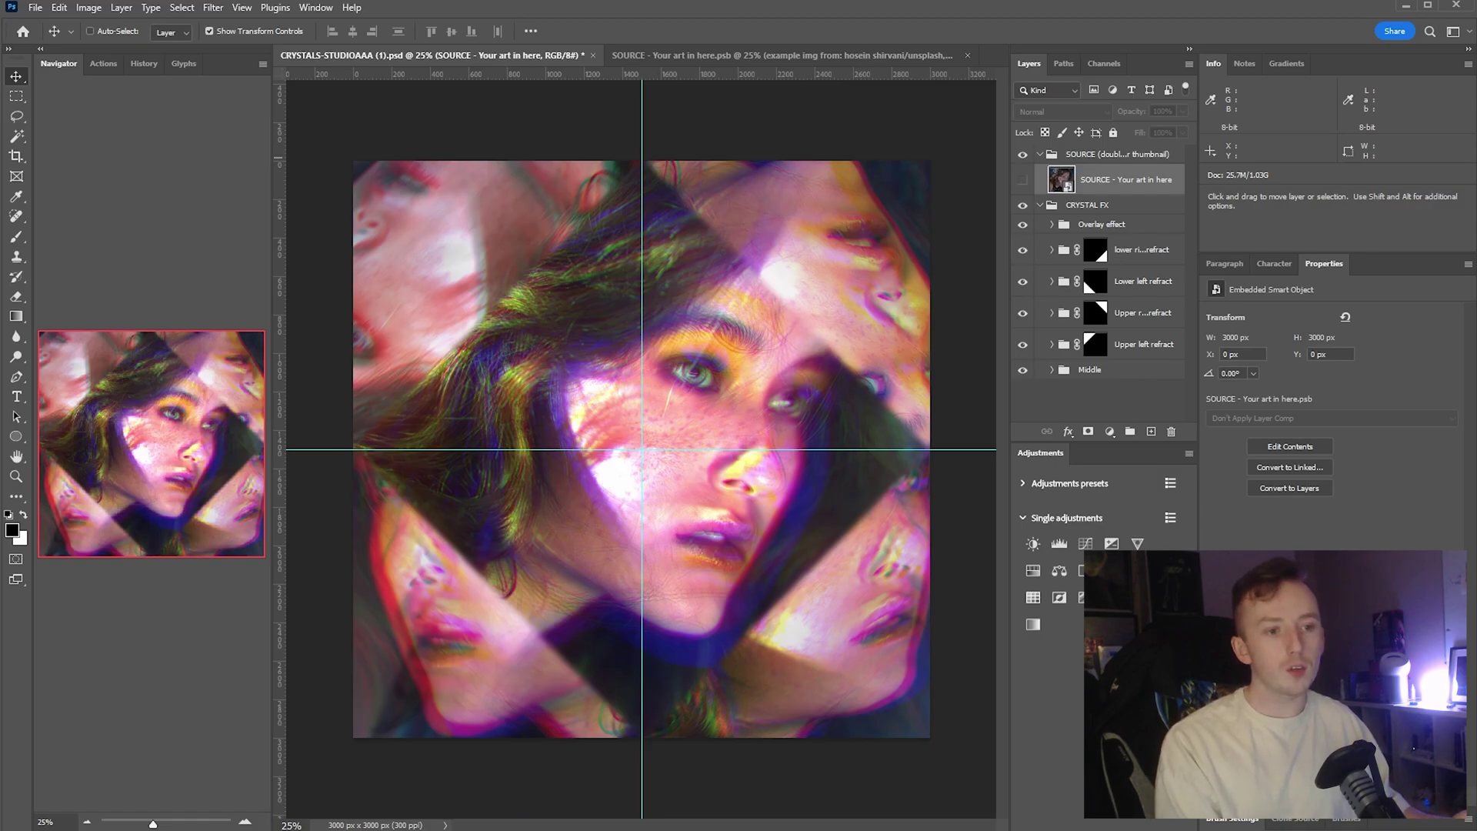
double_click(1061, 180)
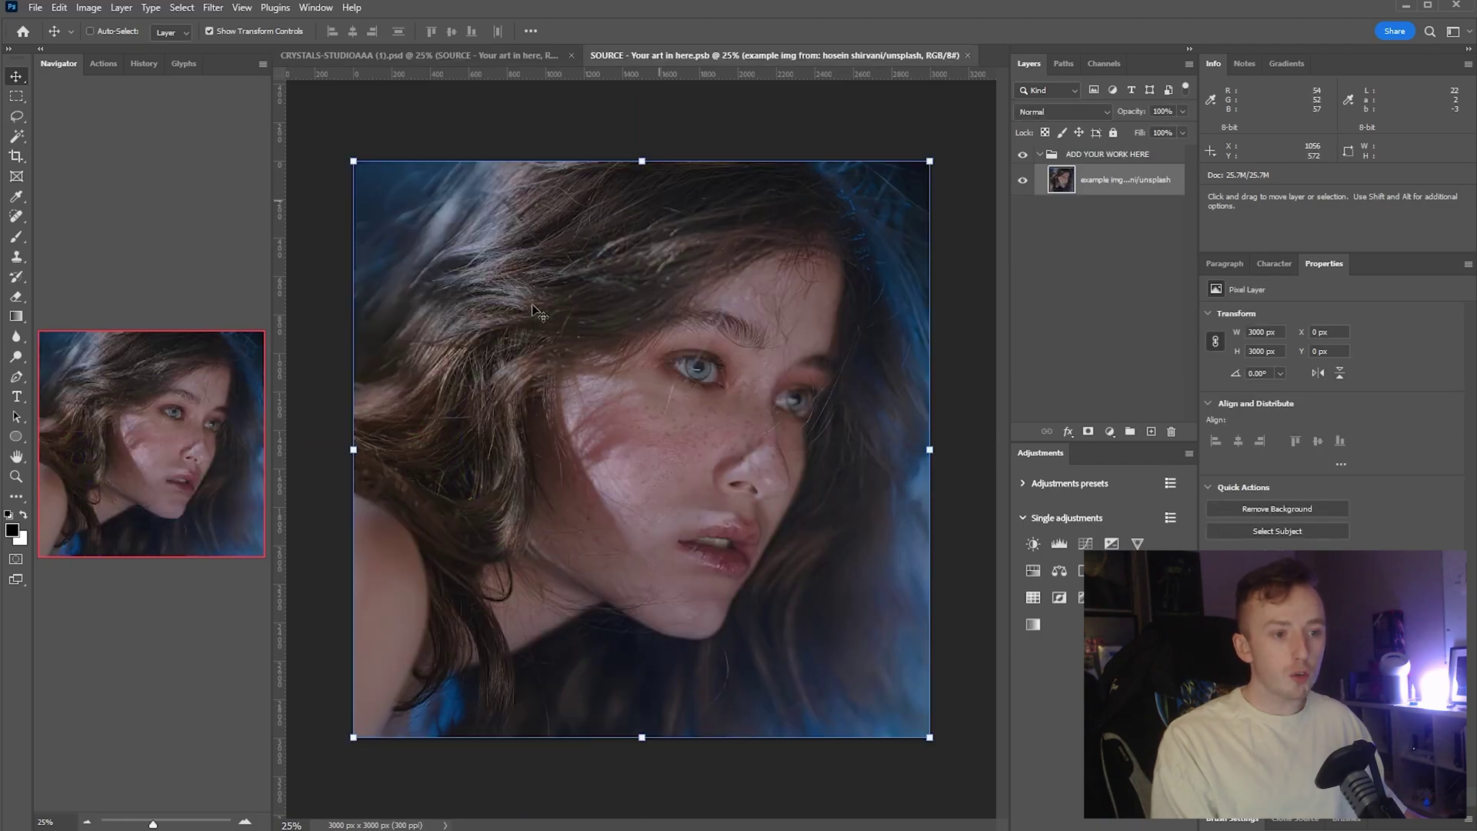
click(446, 55)
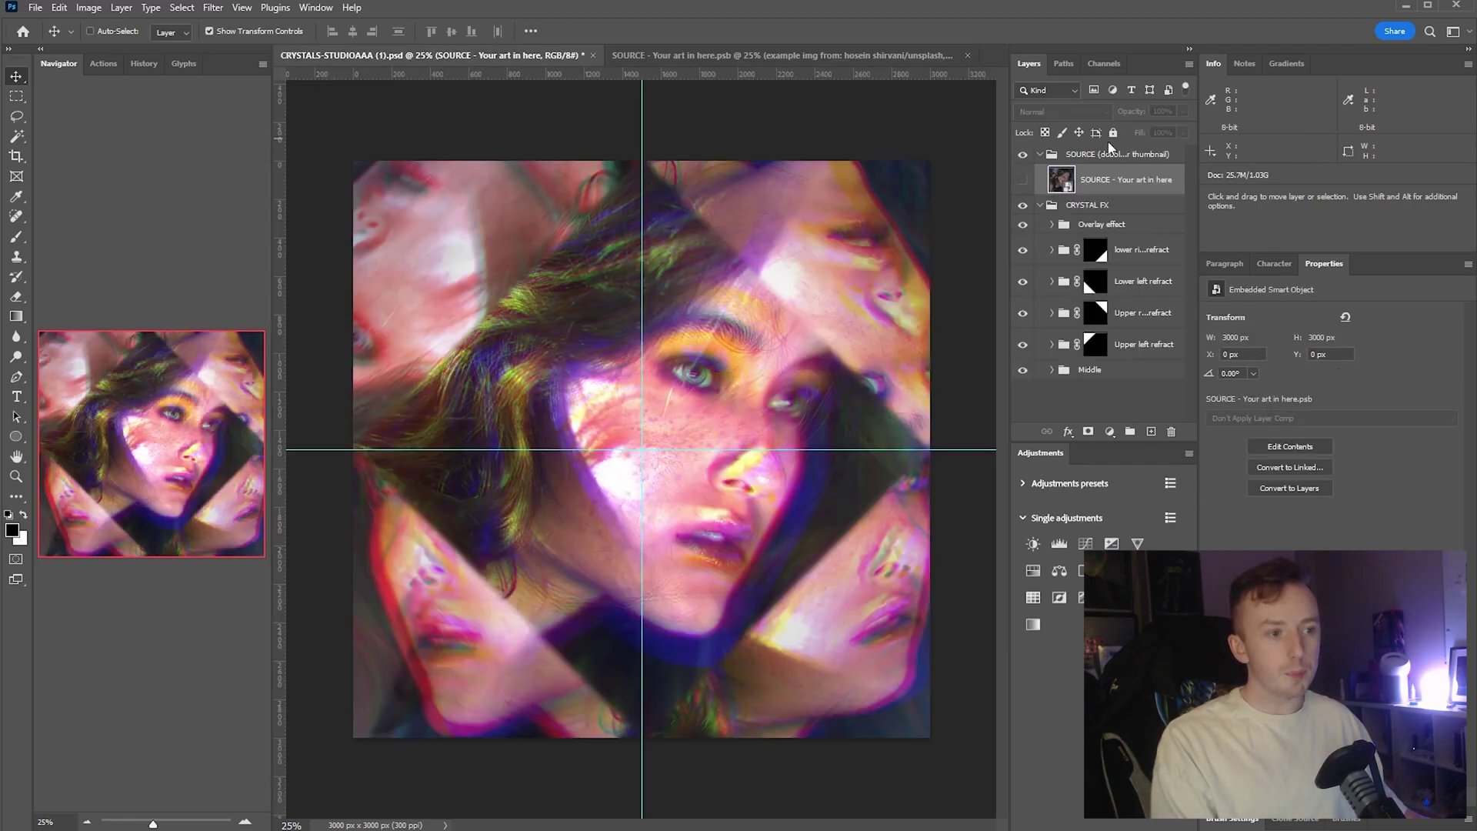
click(1088, 208)
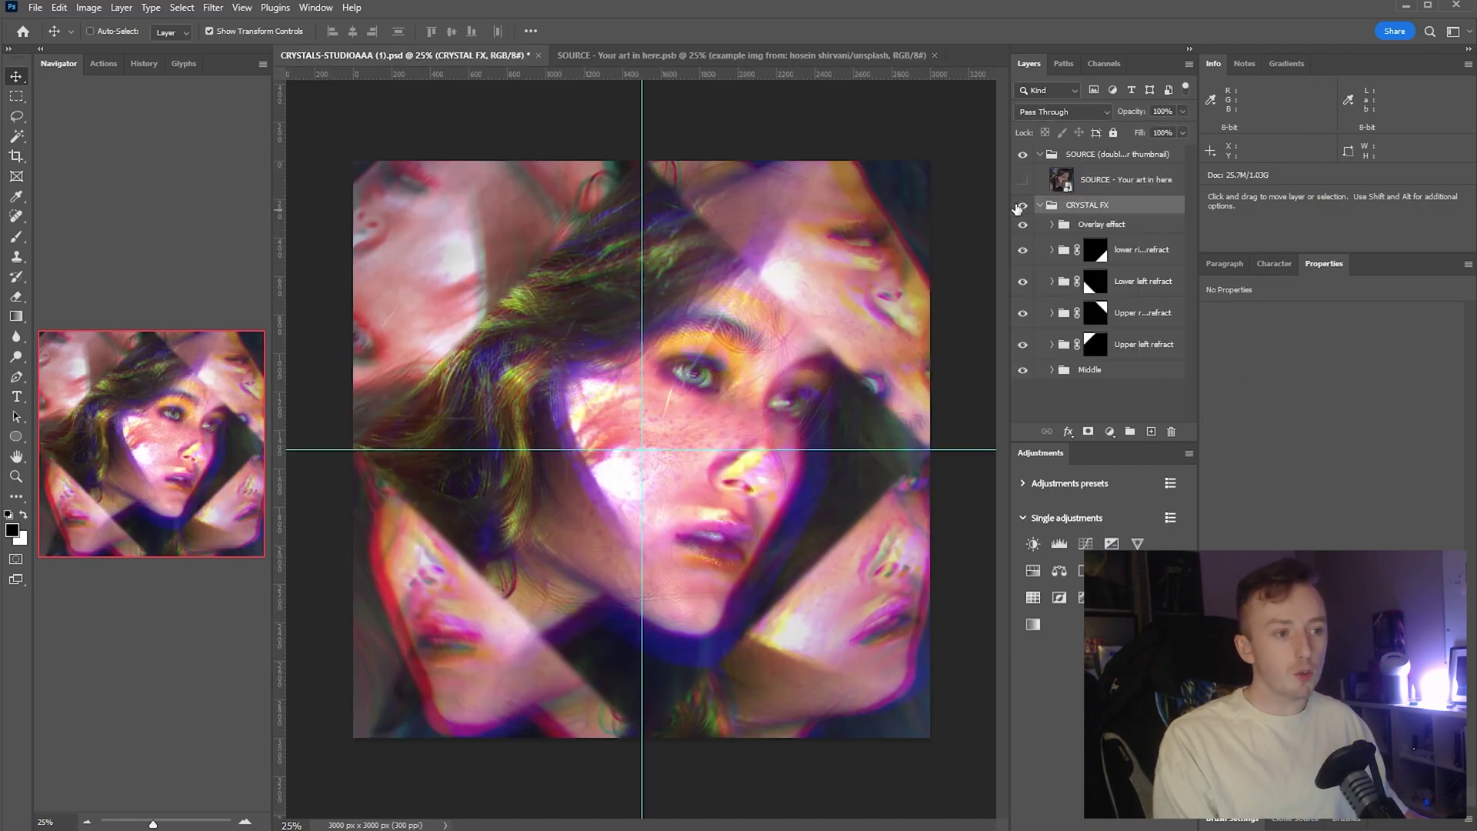
click(1064, 249)
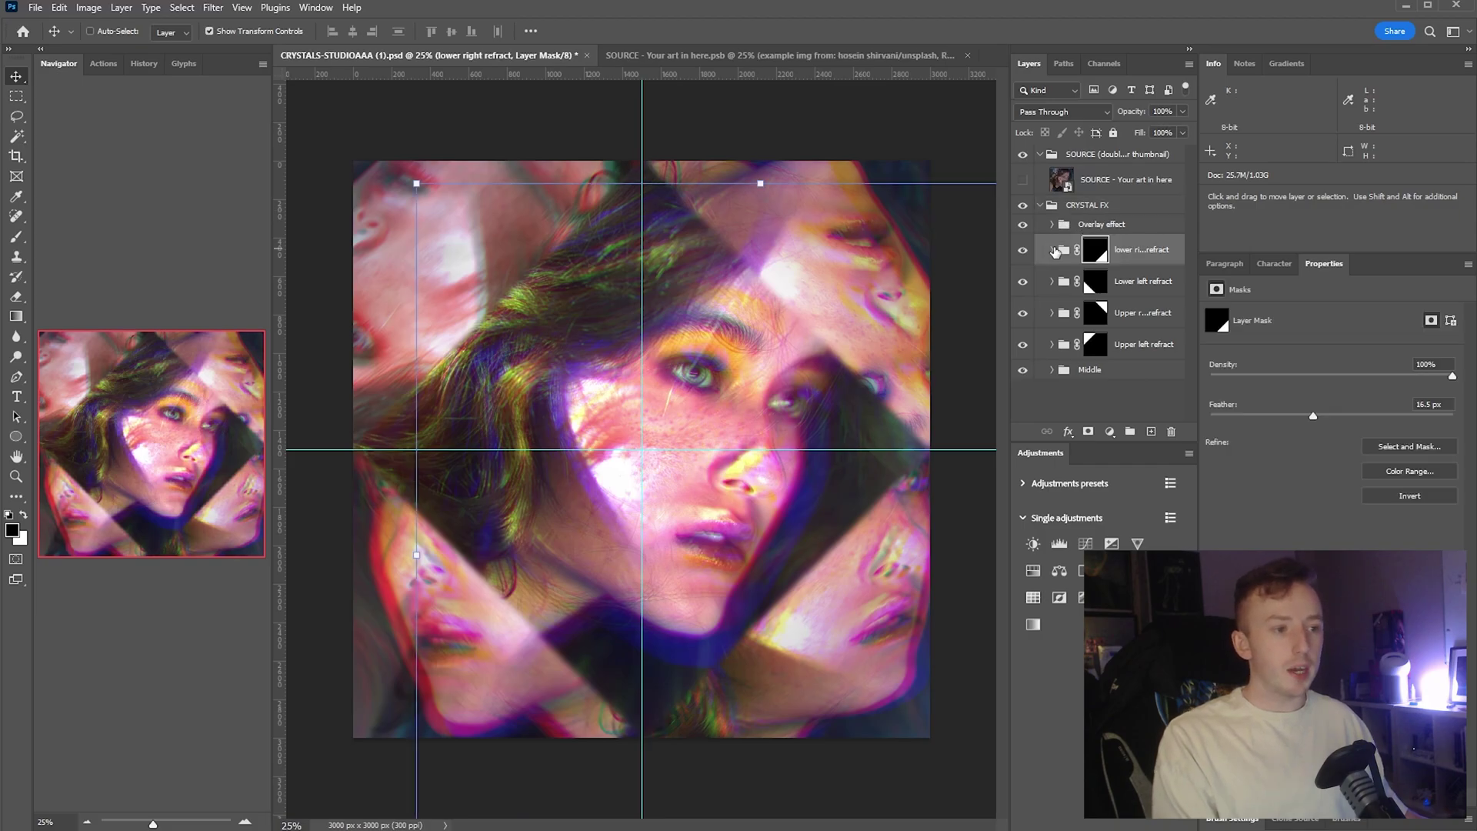
click(1052, 250)
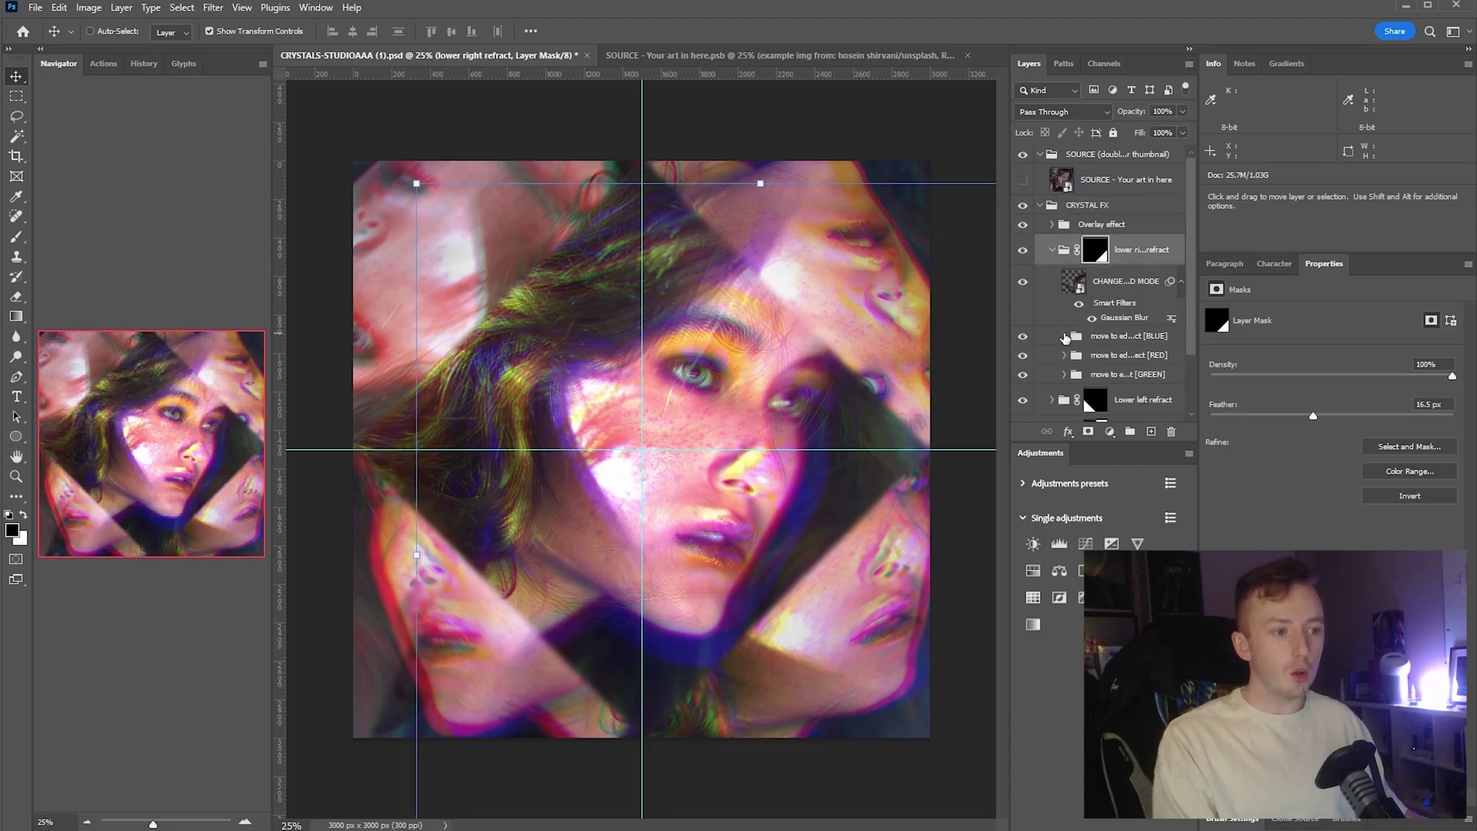
scroll(1083, 380, down, 1)
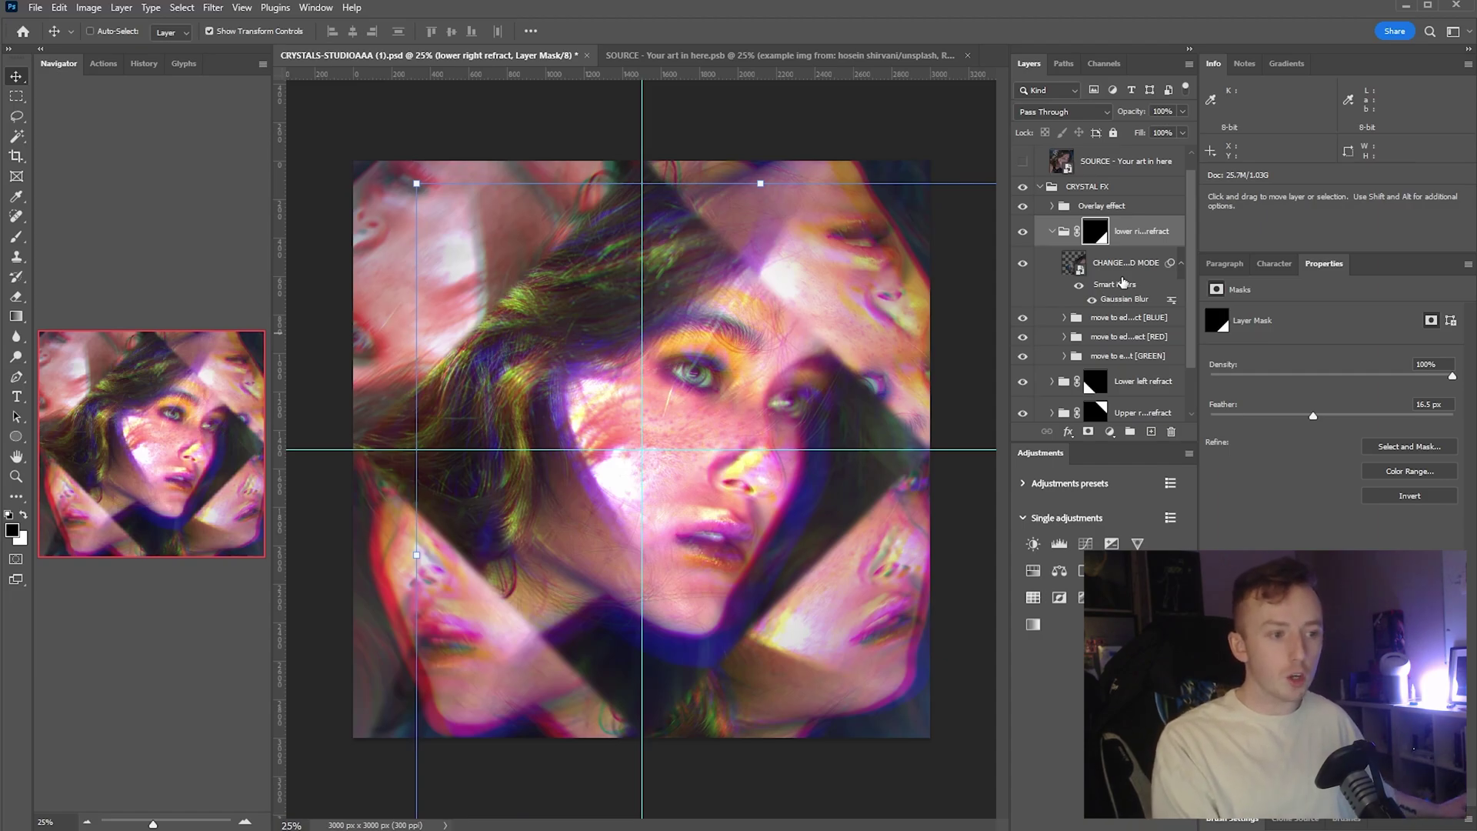
mouse_move(780, 377)
mouse_down()
mouse_move(691, 379)
mouse_move(839, 442)
mouse_move(785, 385)
mouse_up()
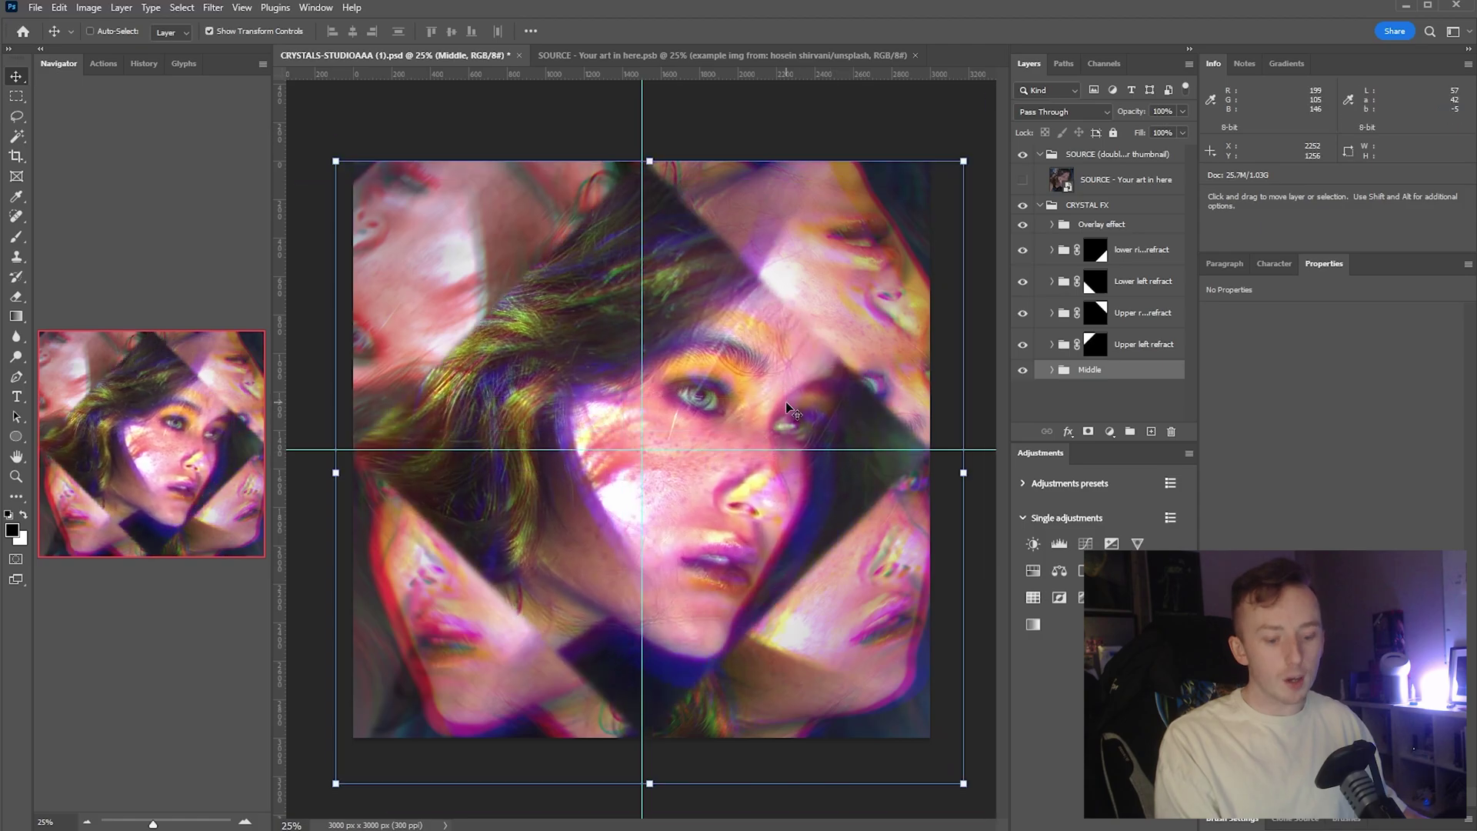
click(1123, 182)
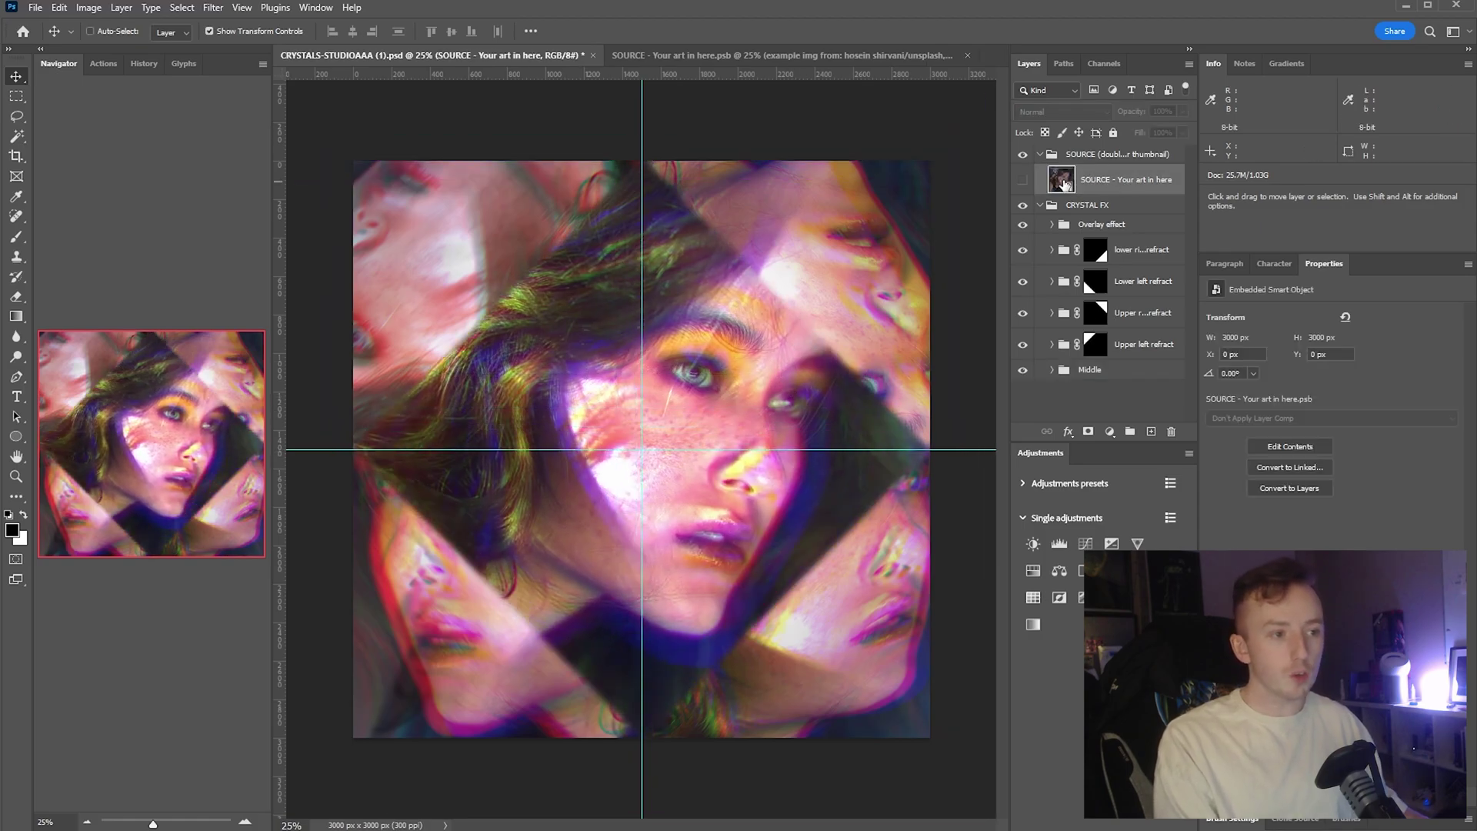
Reopen the SOURCE smart object's contents and place the downloaded Unsplash portrait of the blonde person above the example image as an embedded image.
double_click(1062, 182)
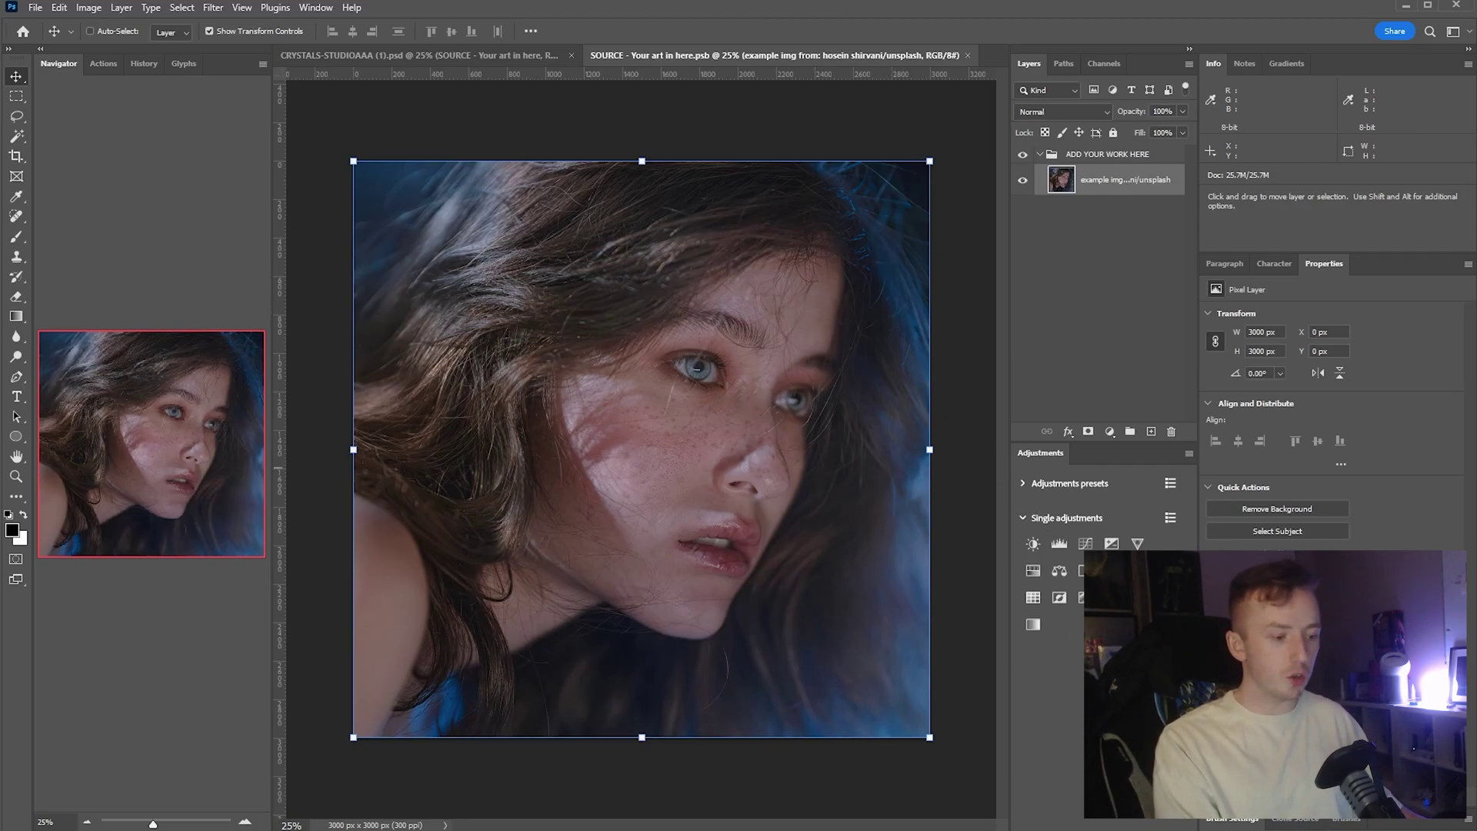
key(alt+Tab)
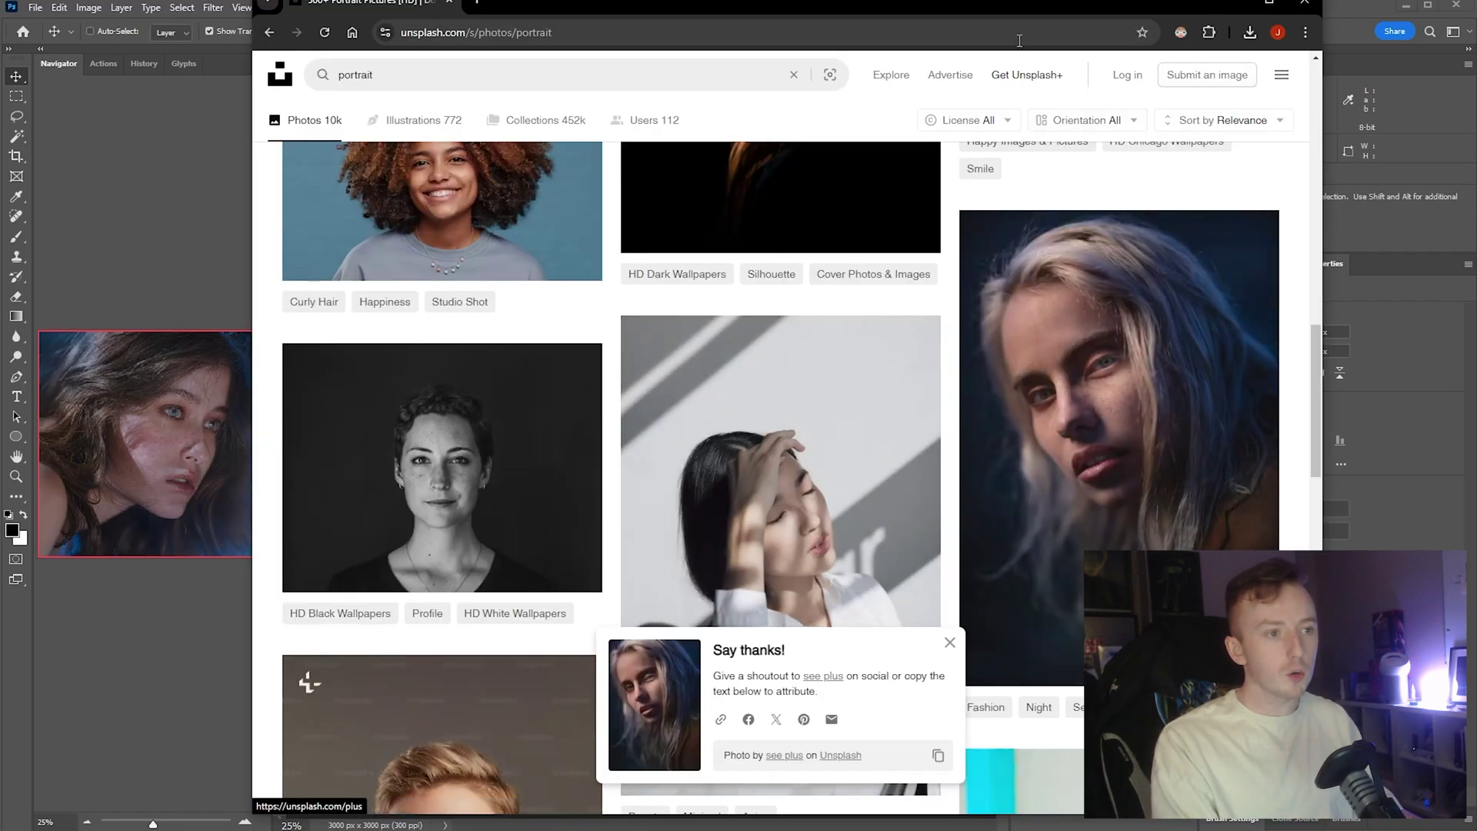
drag(1019, 5, 1029, 51)
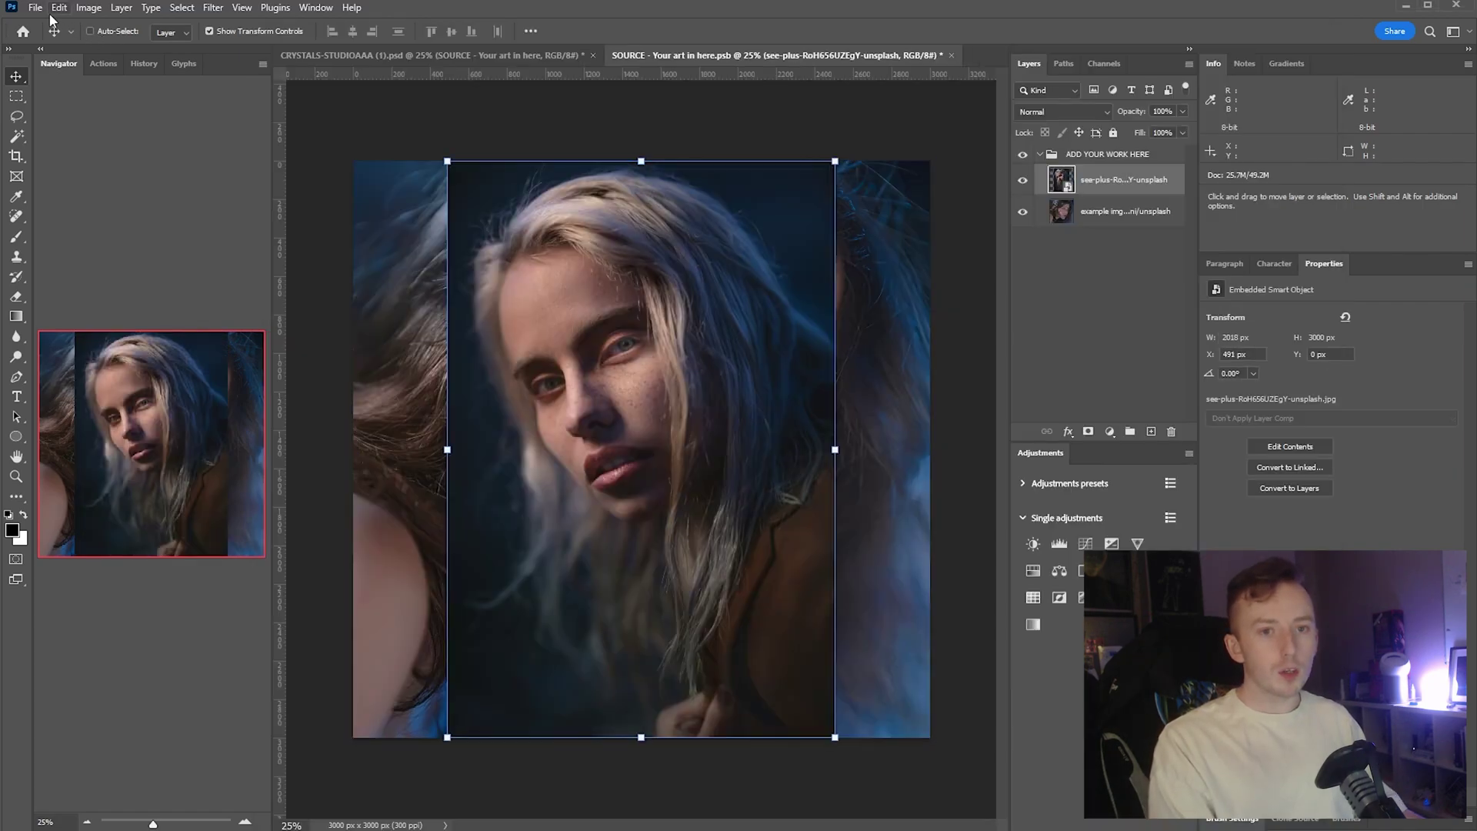
click(35, 8)
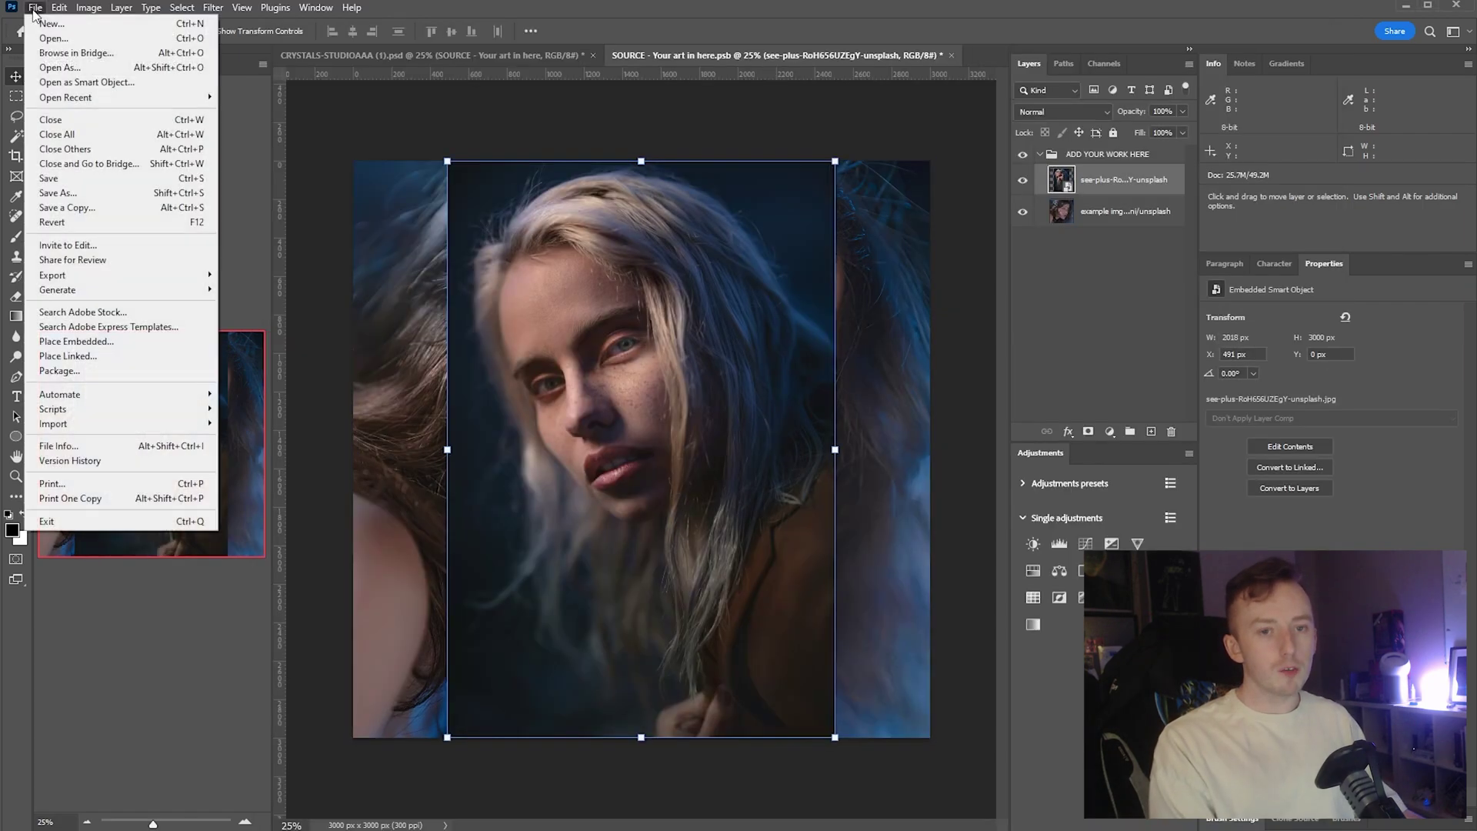
click(98, 363)
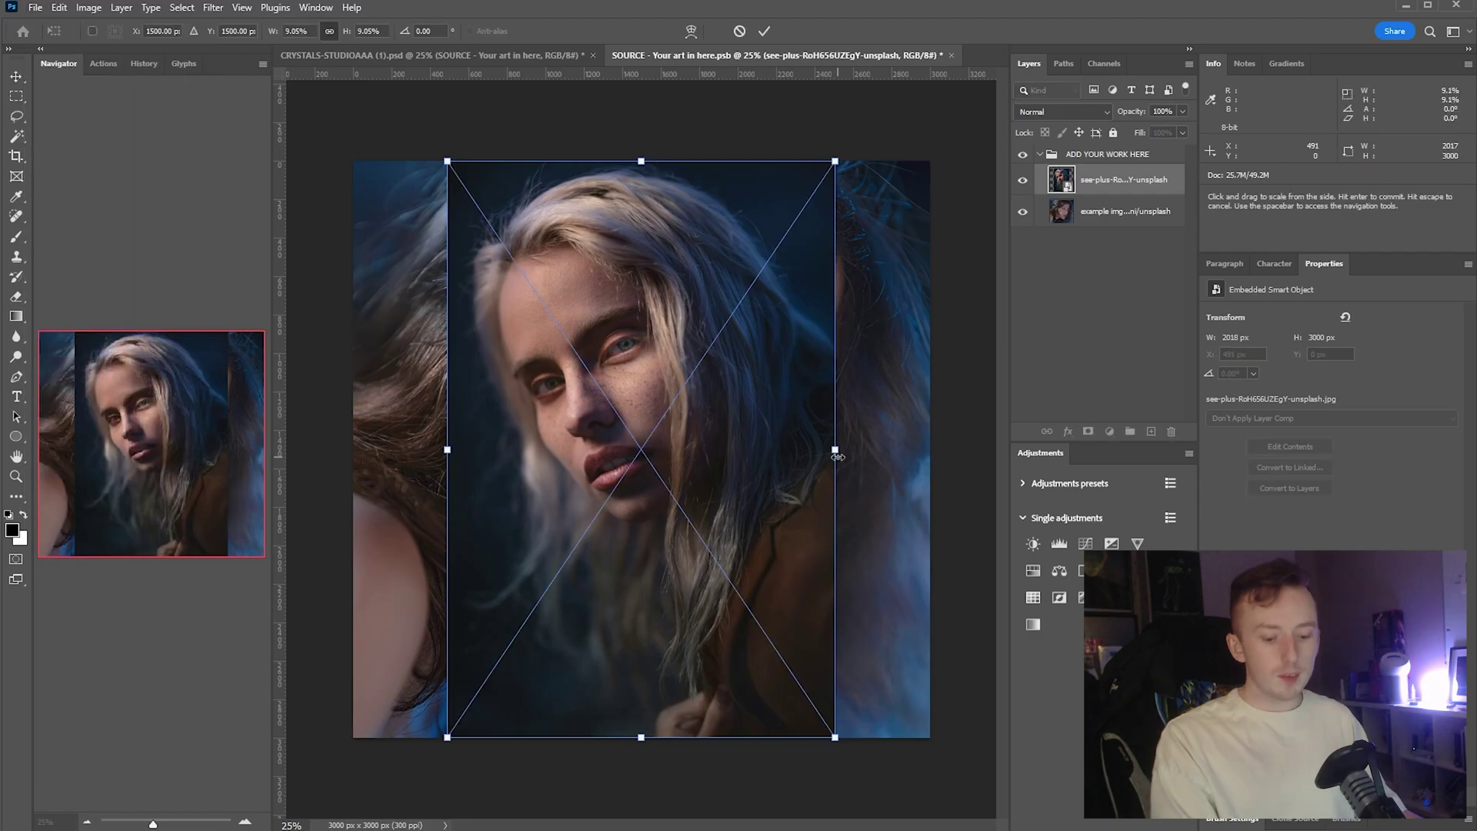
Scale the placed portrait proportionally to 3000 px wide and position it at X 0 px, Y -247 px to cover the canvas.
drag(835, 448, 935, 478)
drag(743, 256, 746, 345)
key(Return)
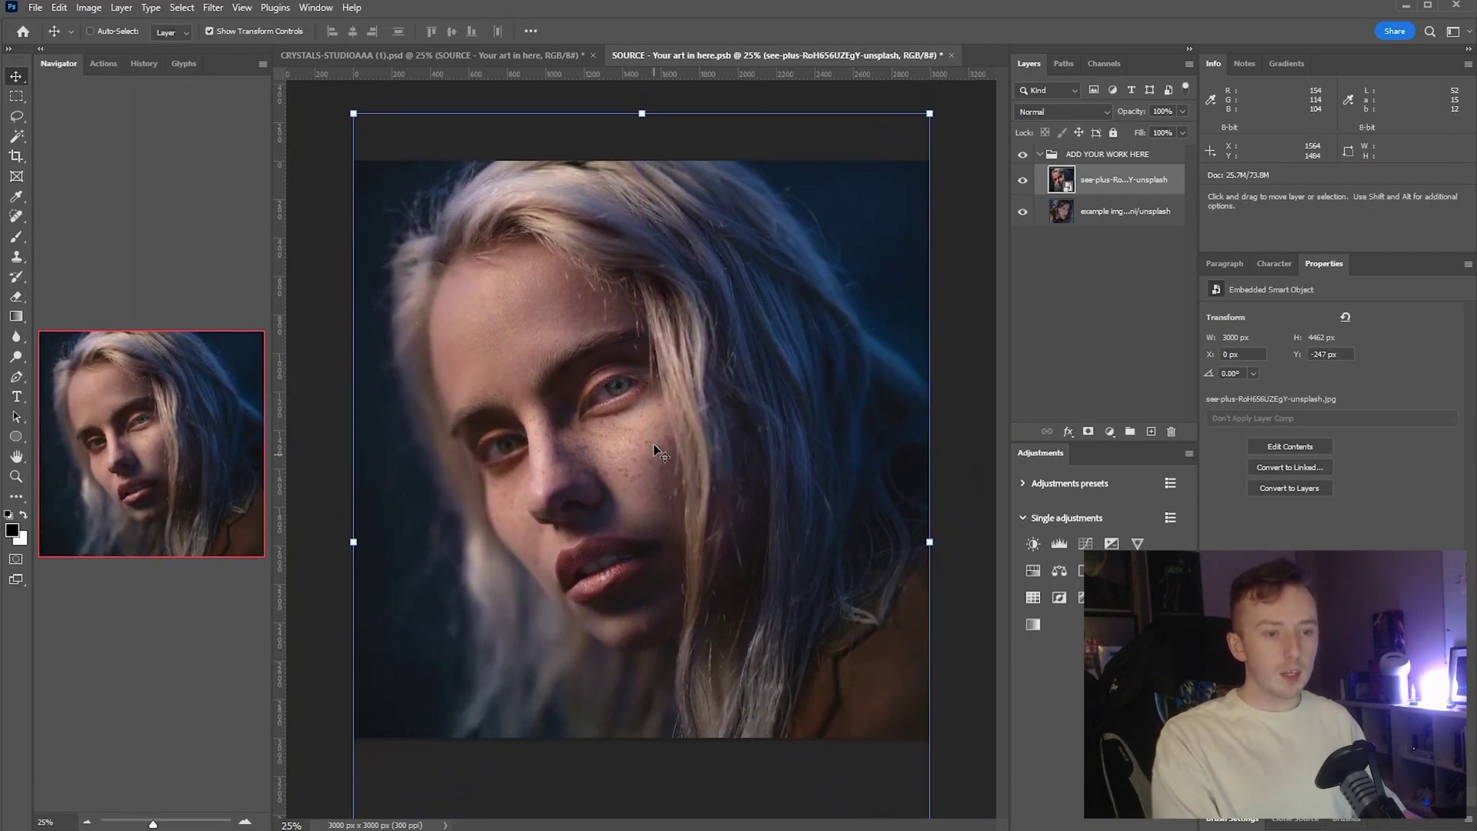
mouse_move(653, 443)
mouse_down()
mouse_move(682, 456)
mouse_move(666, 418)
mouse_move(672, 445)
mouse_up()
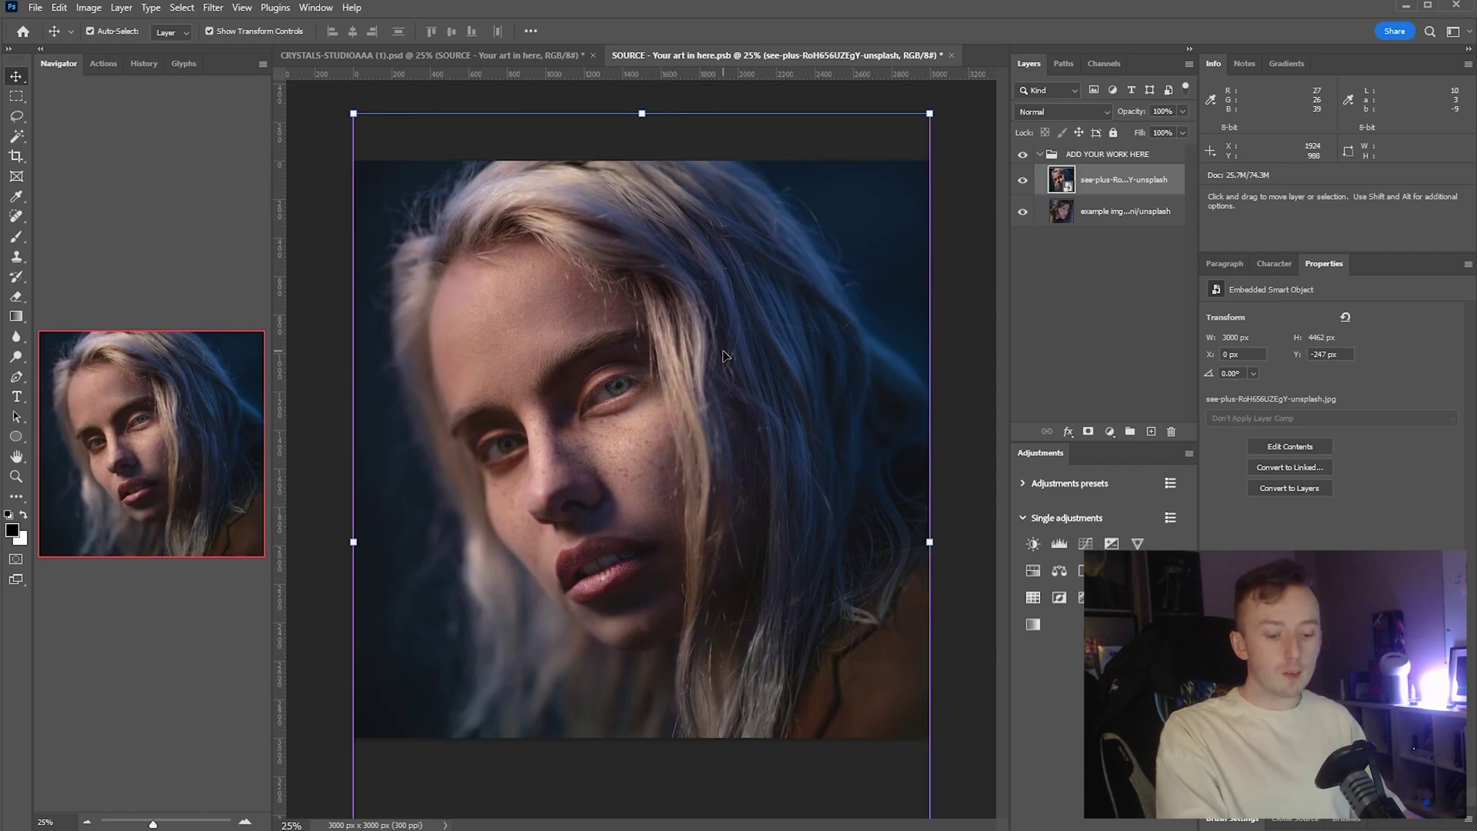
Save the edited source artwork so the crystal effect updates, and close its document.
key(ctrl+s)
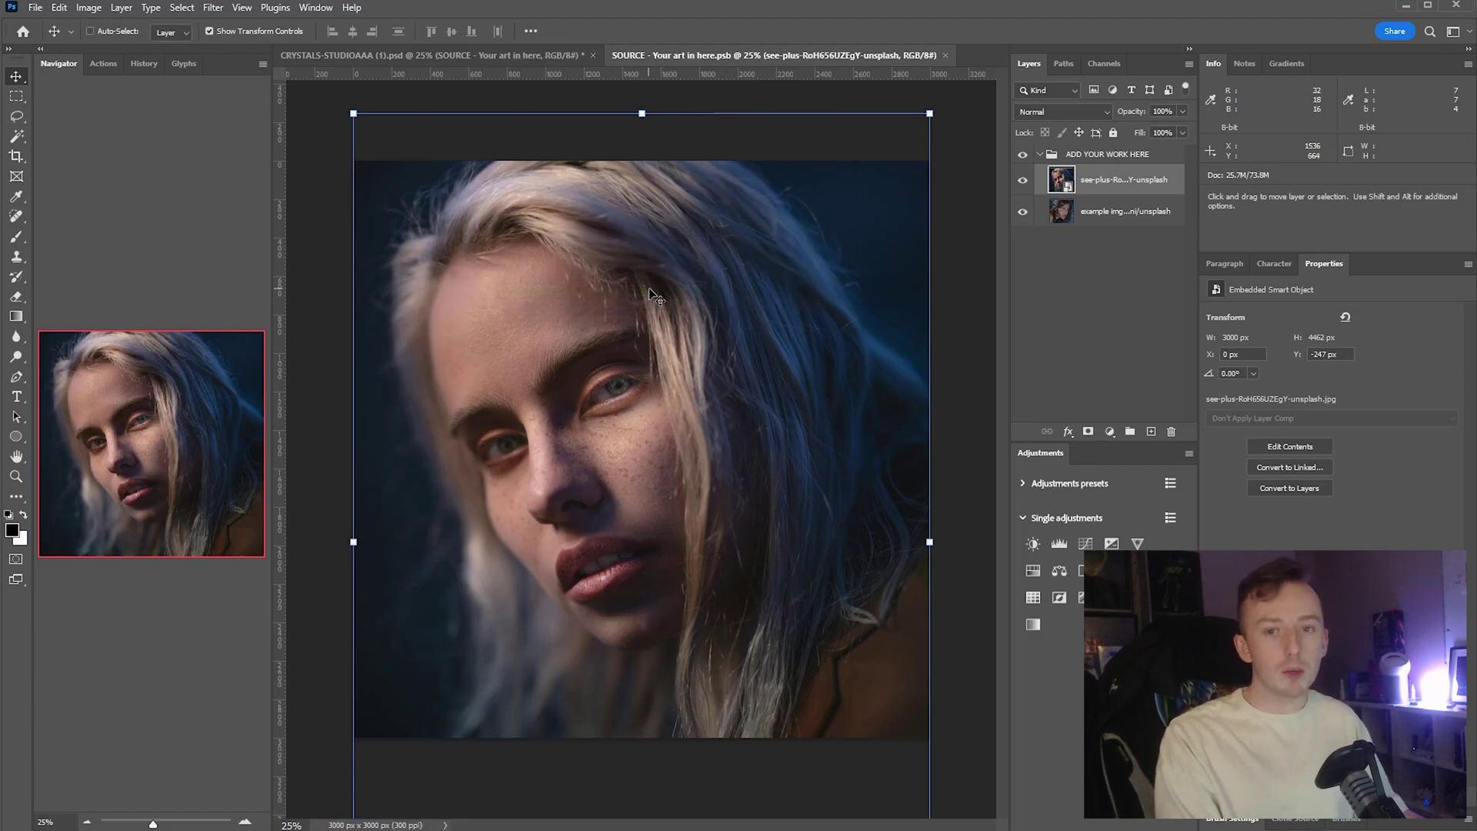
key(ctrl+w)
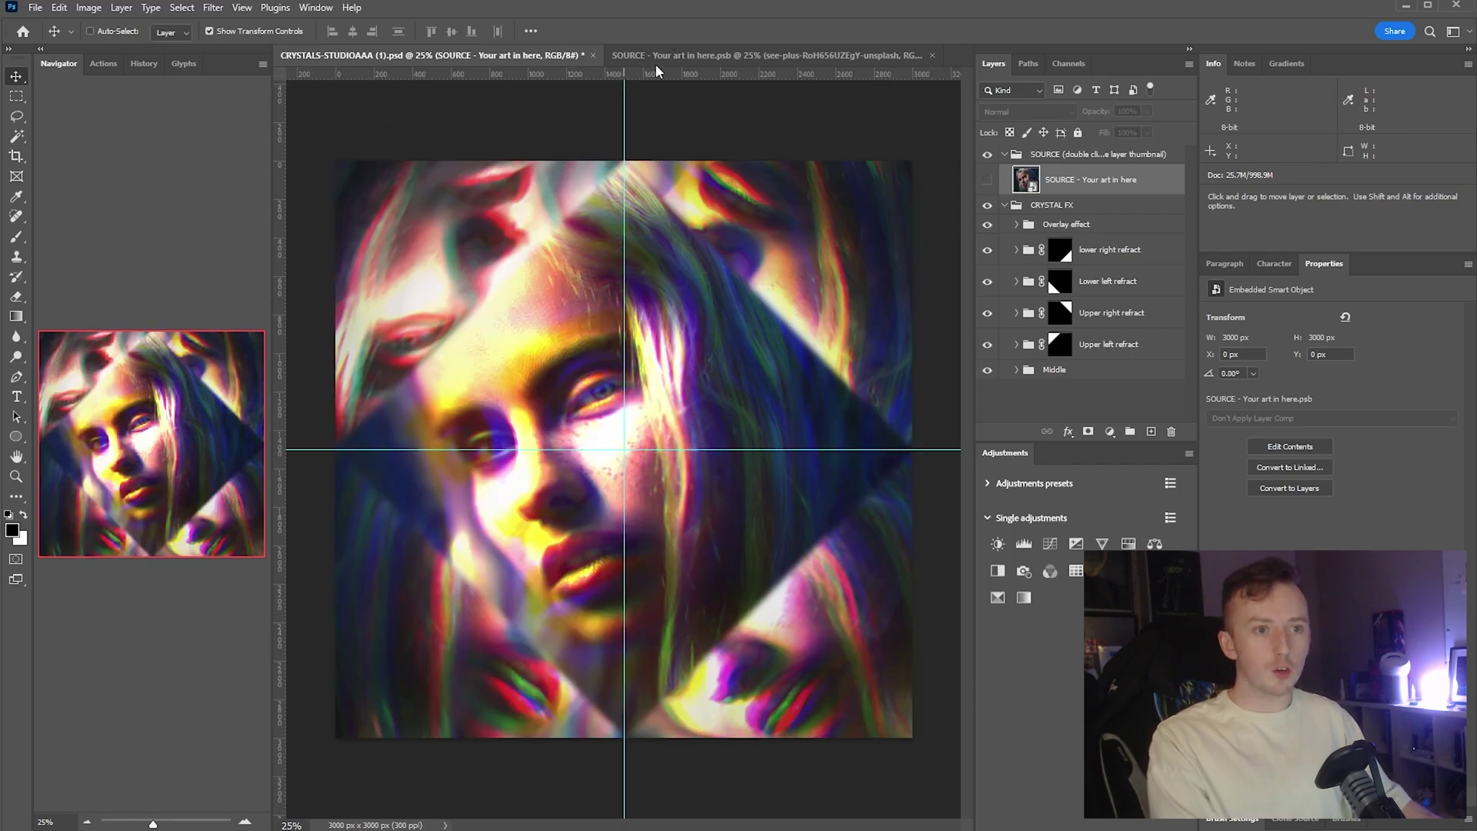
Examine the CRYSTAL FX subgroups one by one, including the glow layer inside the Overlay effect group.
click(1042, 208)
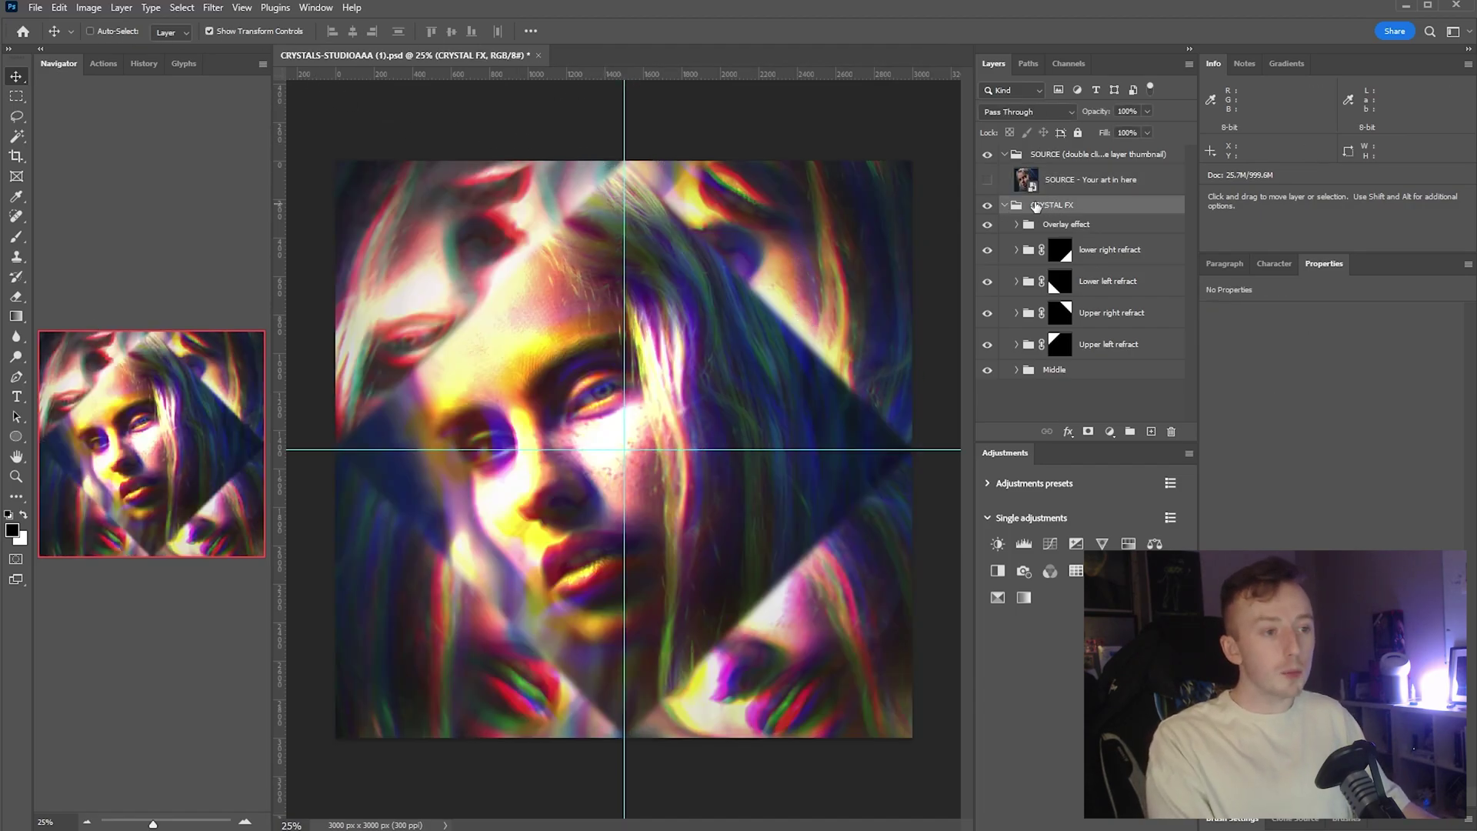
click(1080, 225)
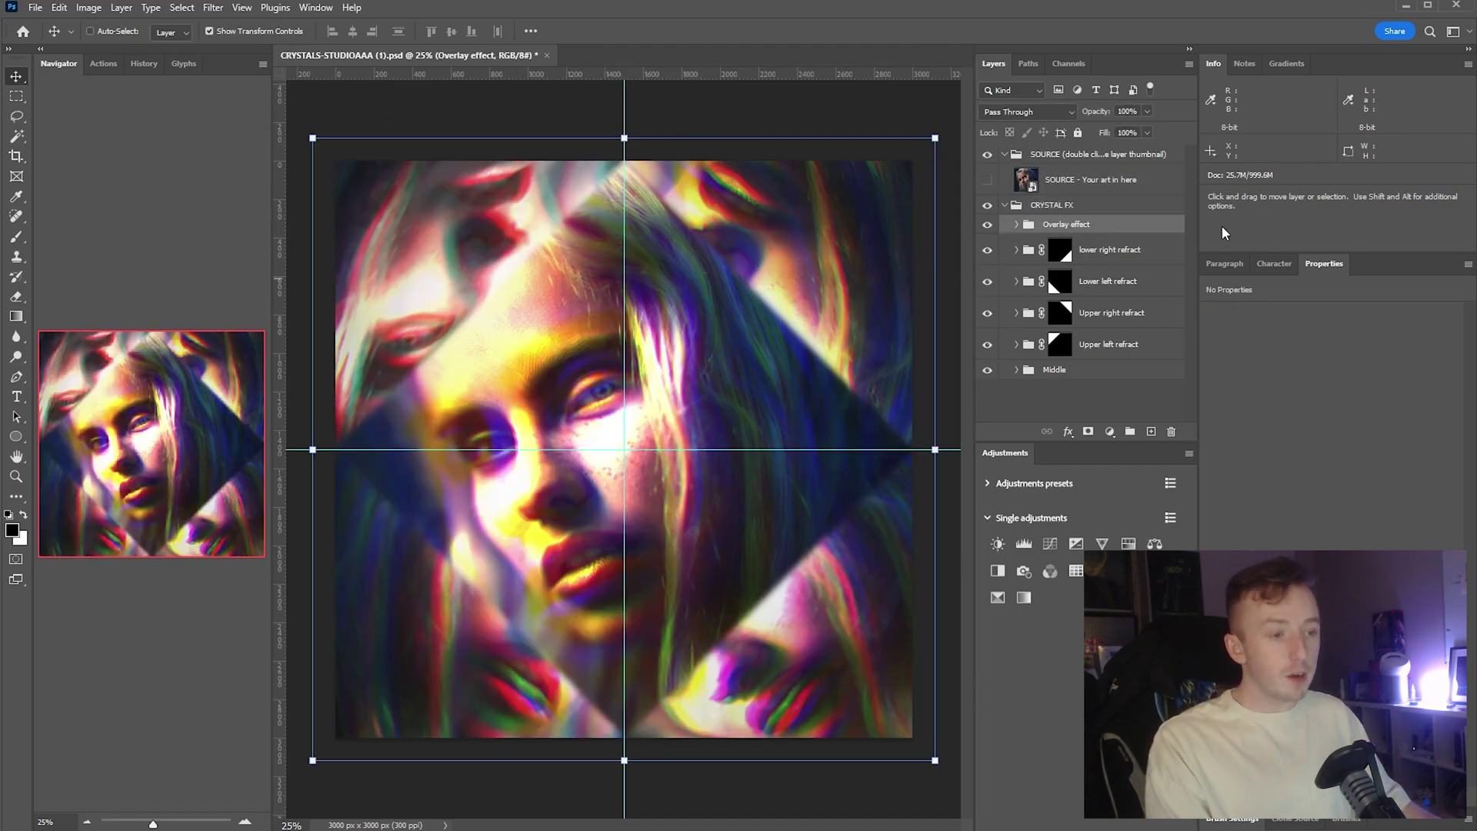
click(1125, 254)
click(1117, 290)
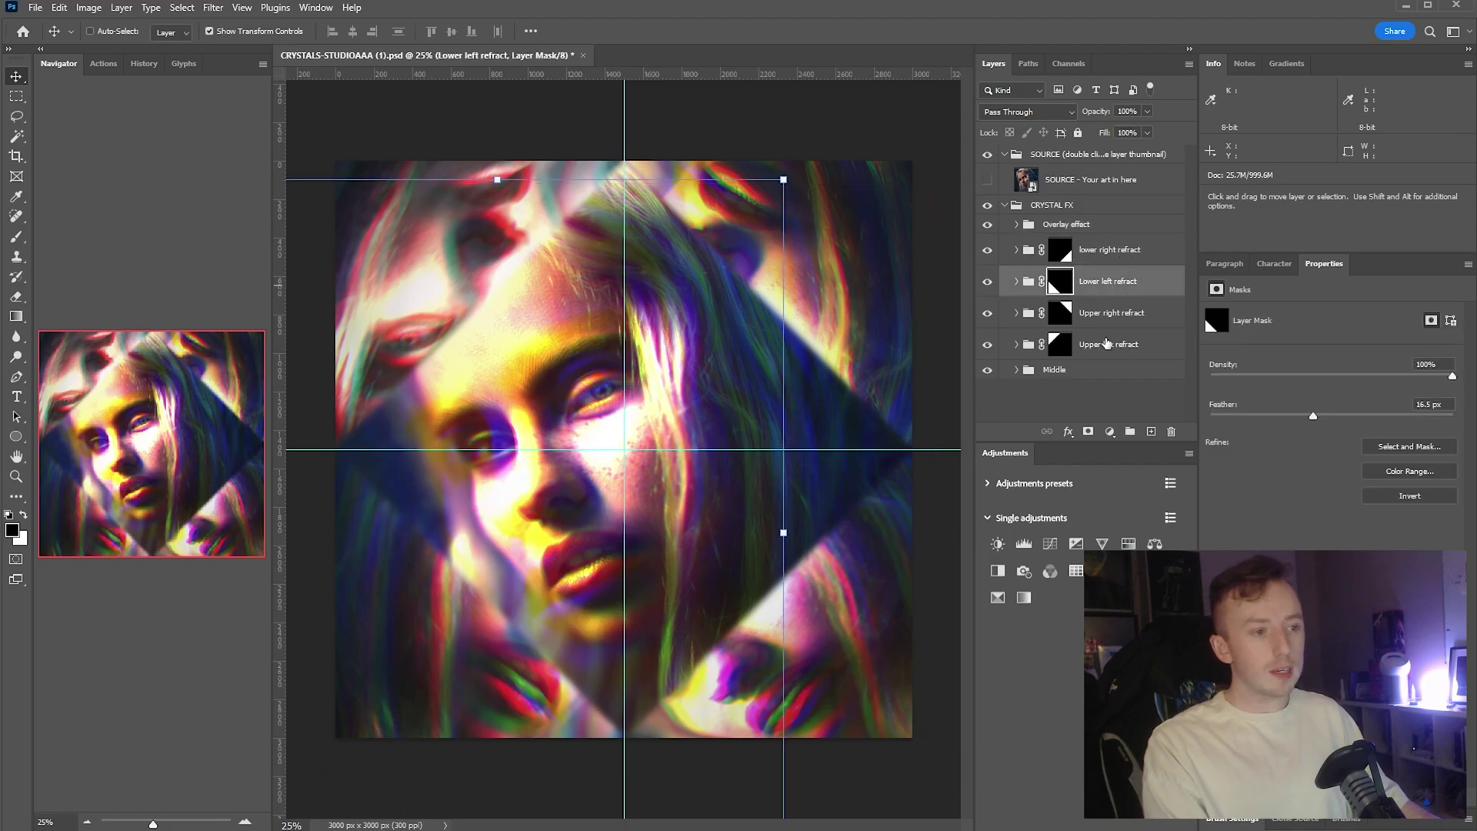
click(1109, 319)
click(1111, 350)
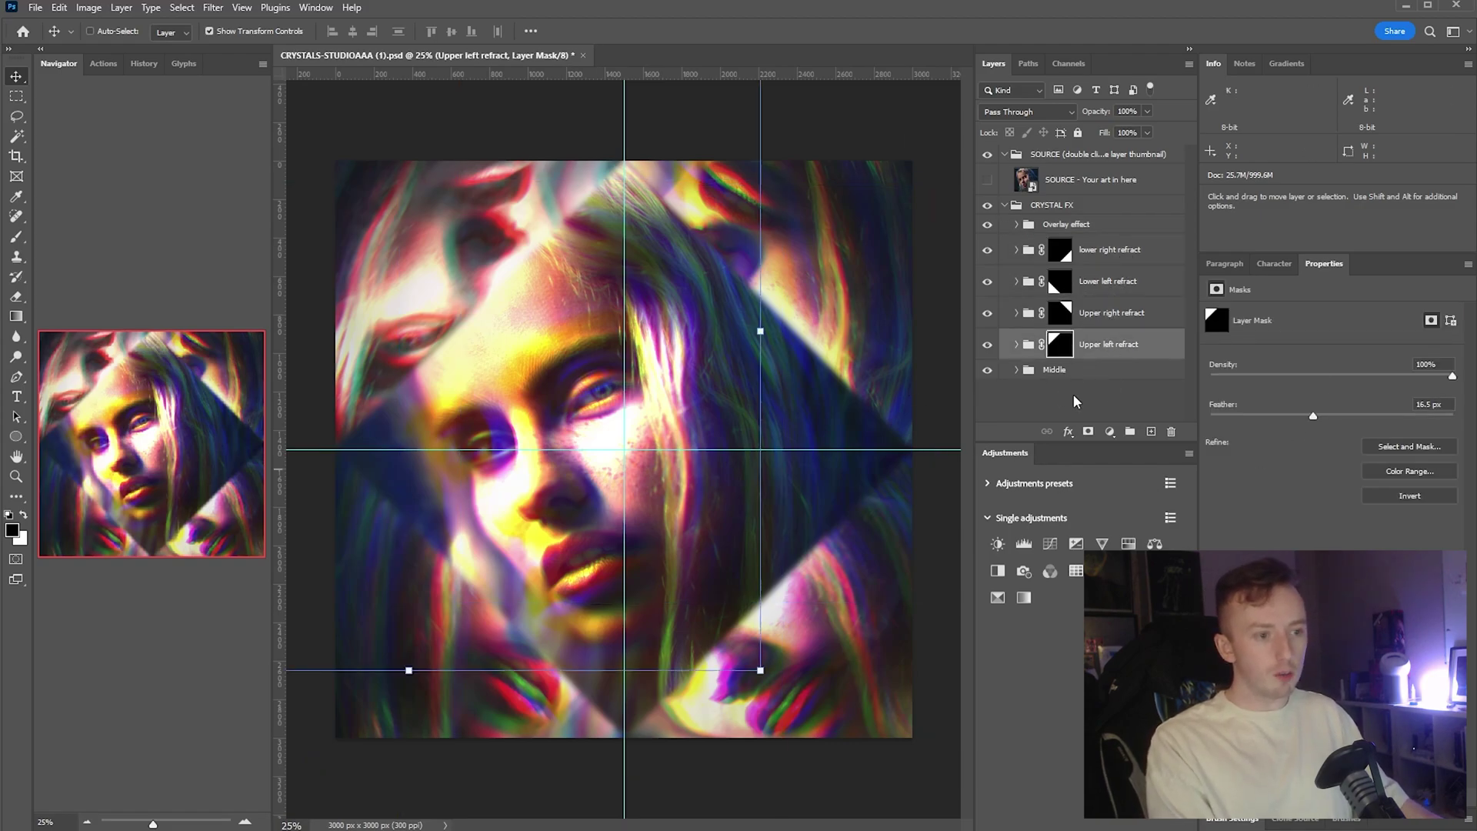
click(1017, 224)
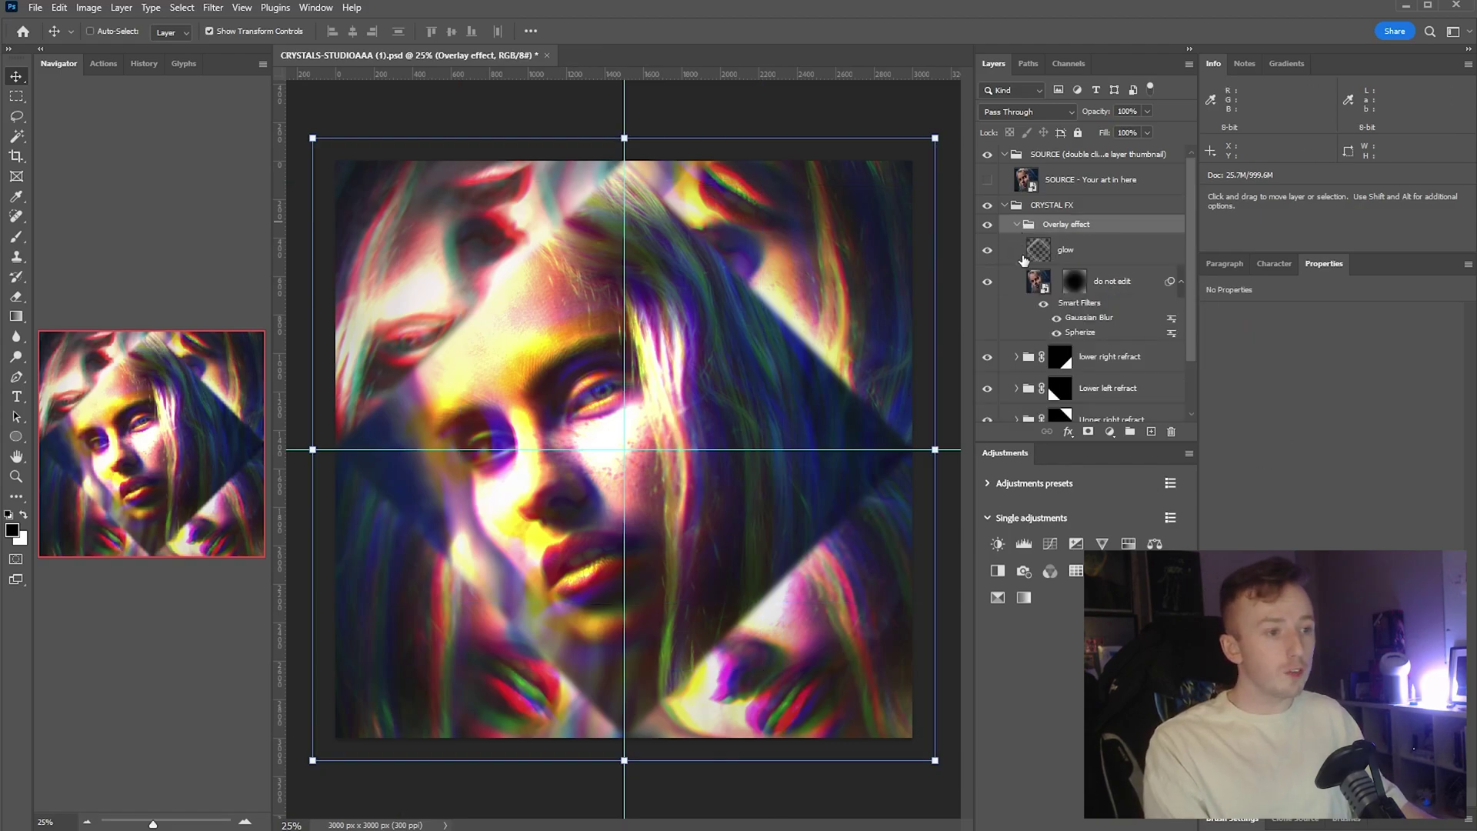
click(1025, 259)
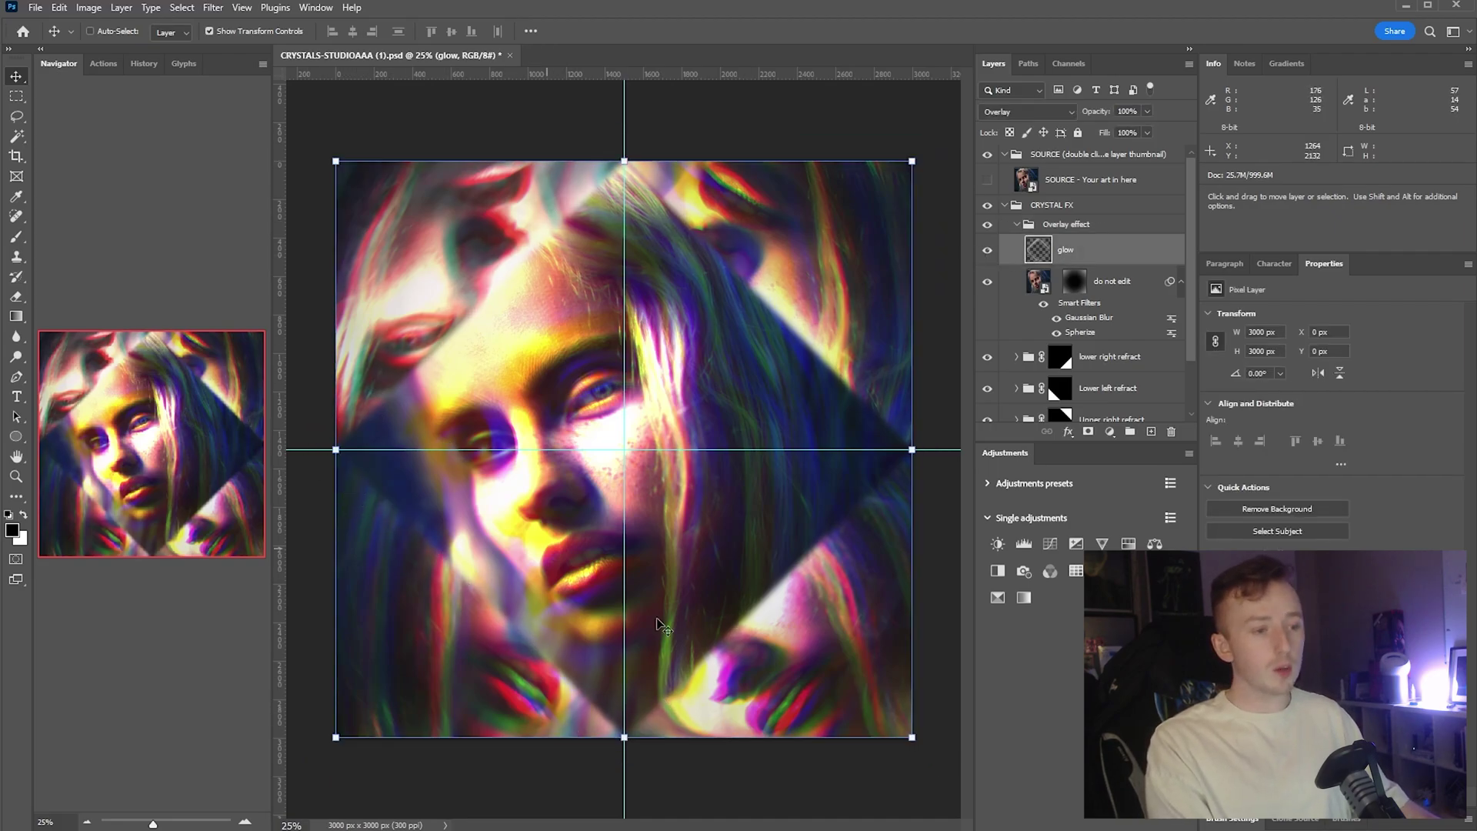
click(1017, 225)
Set the CHANGE BLEND MODE layer in the lower right refract group to Screen blending at 100% opacity.
click(1104, 251)
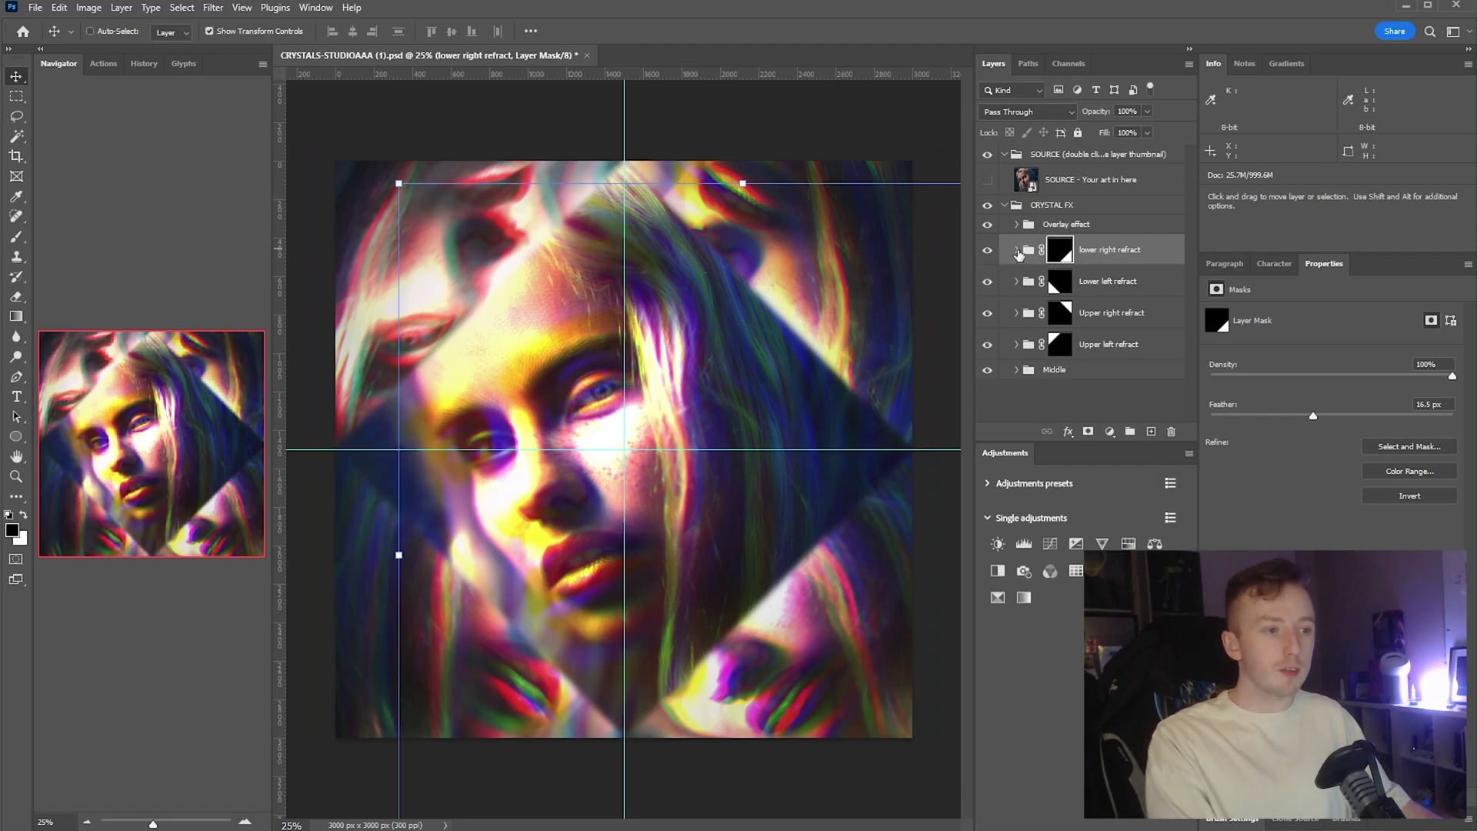
click(1017, 250)
click(1096, 282)
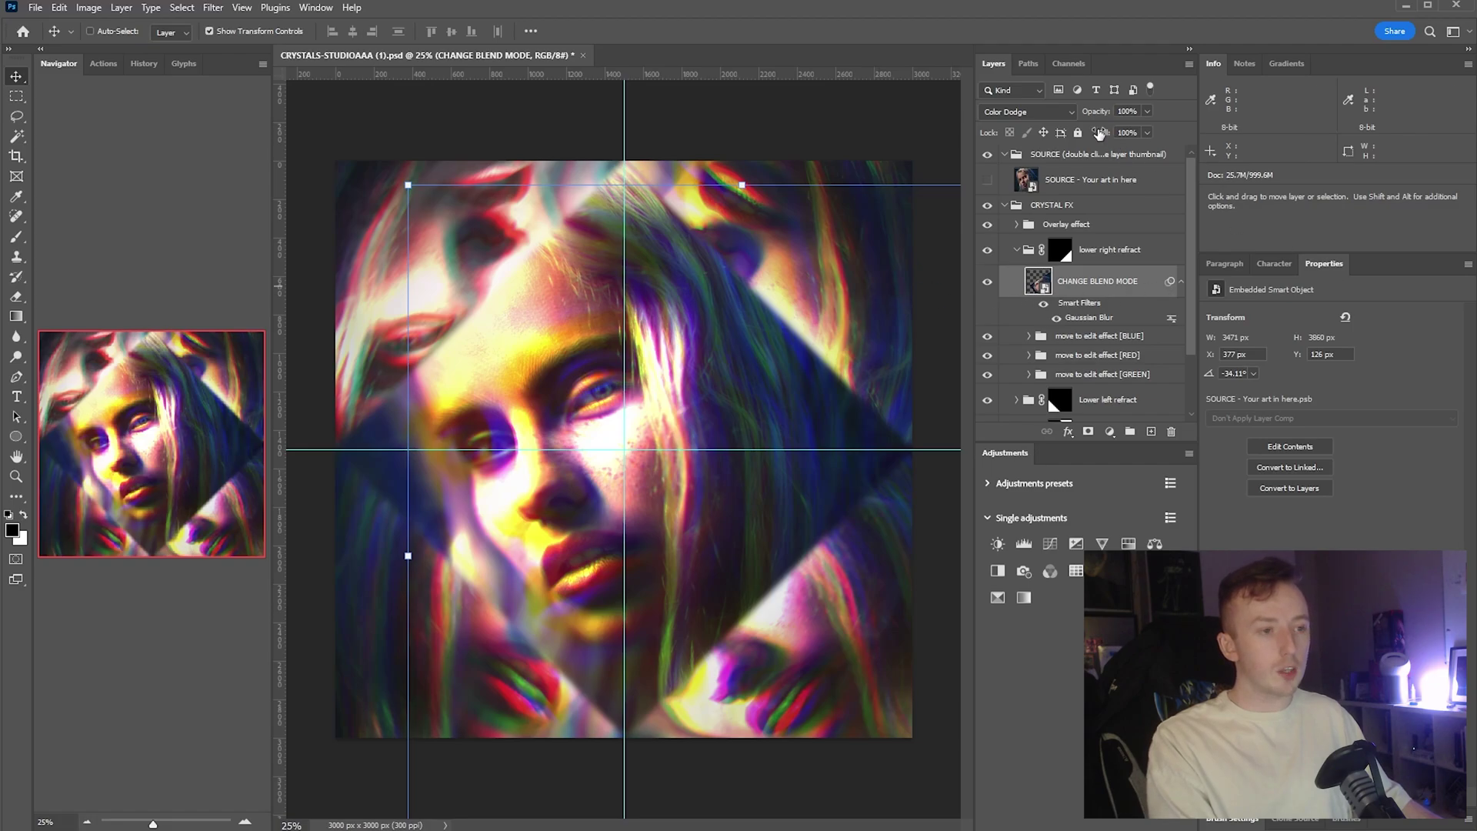
click(1055, 114)
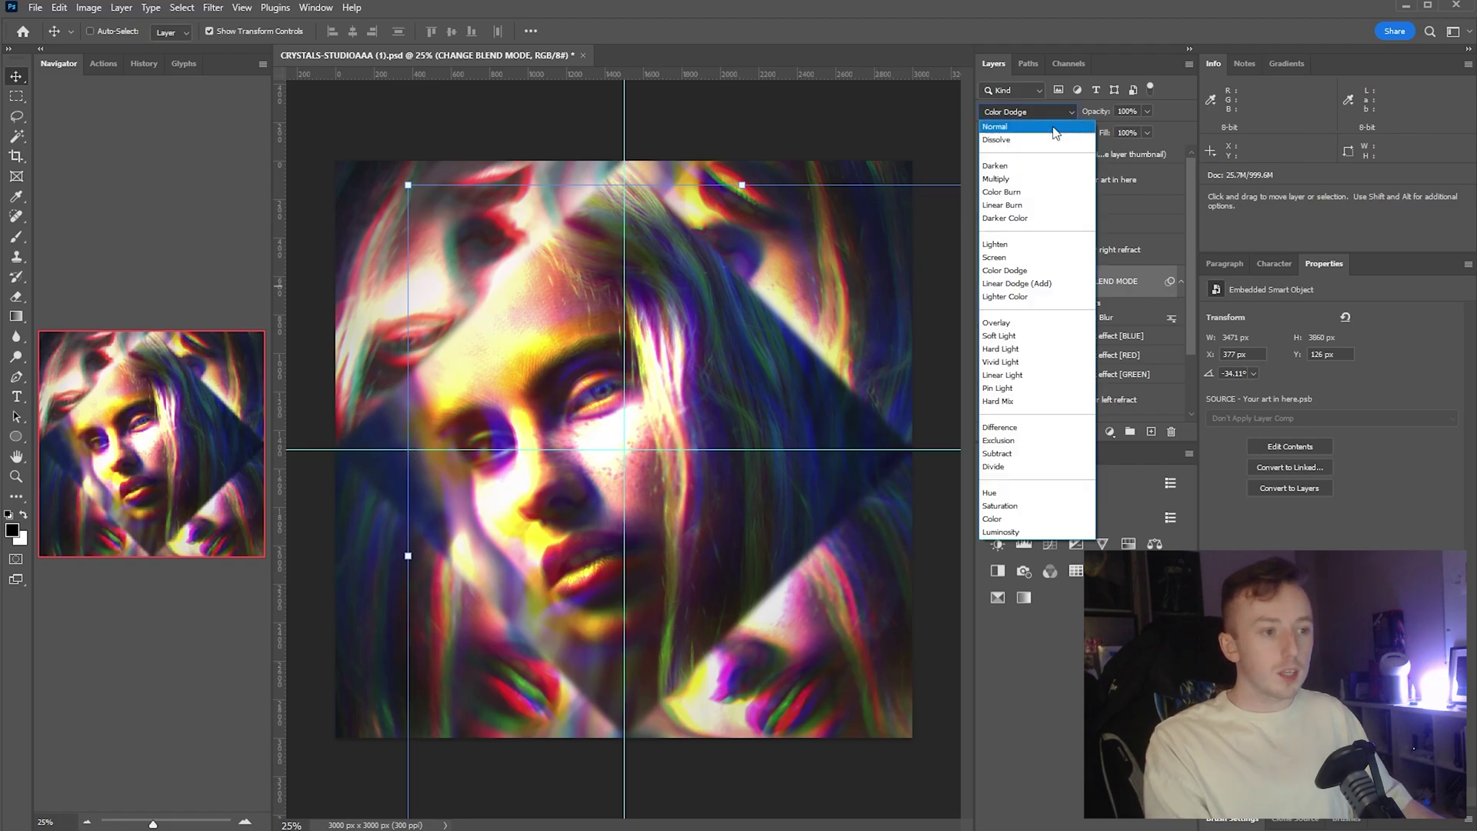
click(1033, 271)
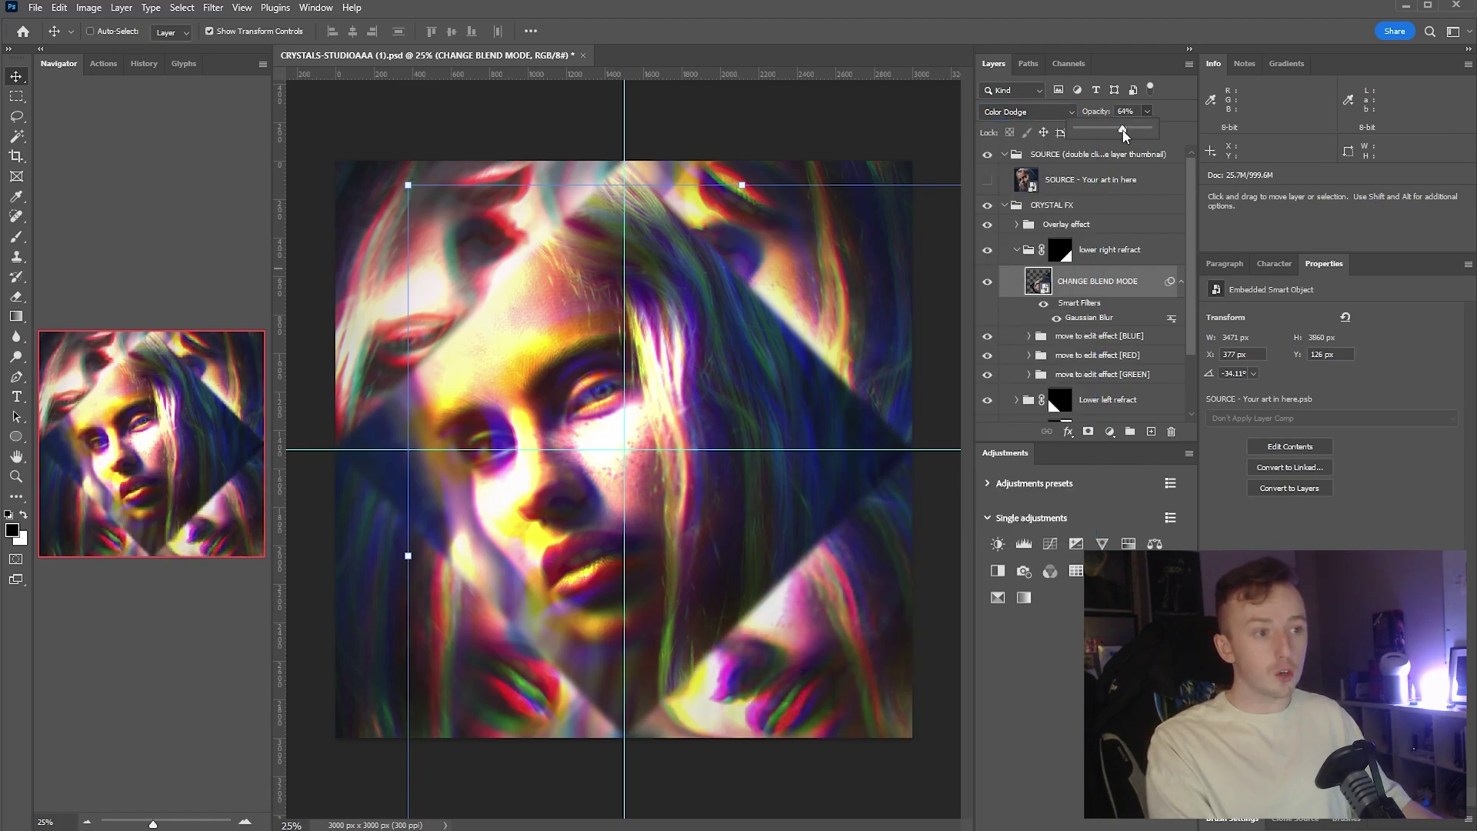
drag(1123, 131, 1233, 144)
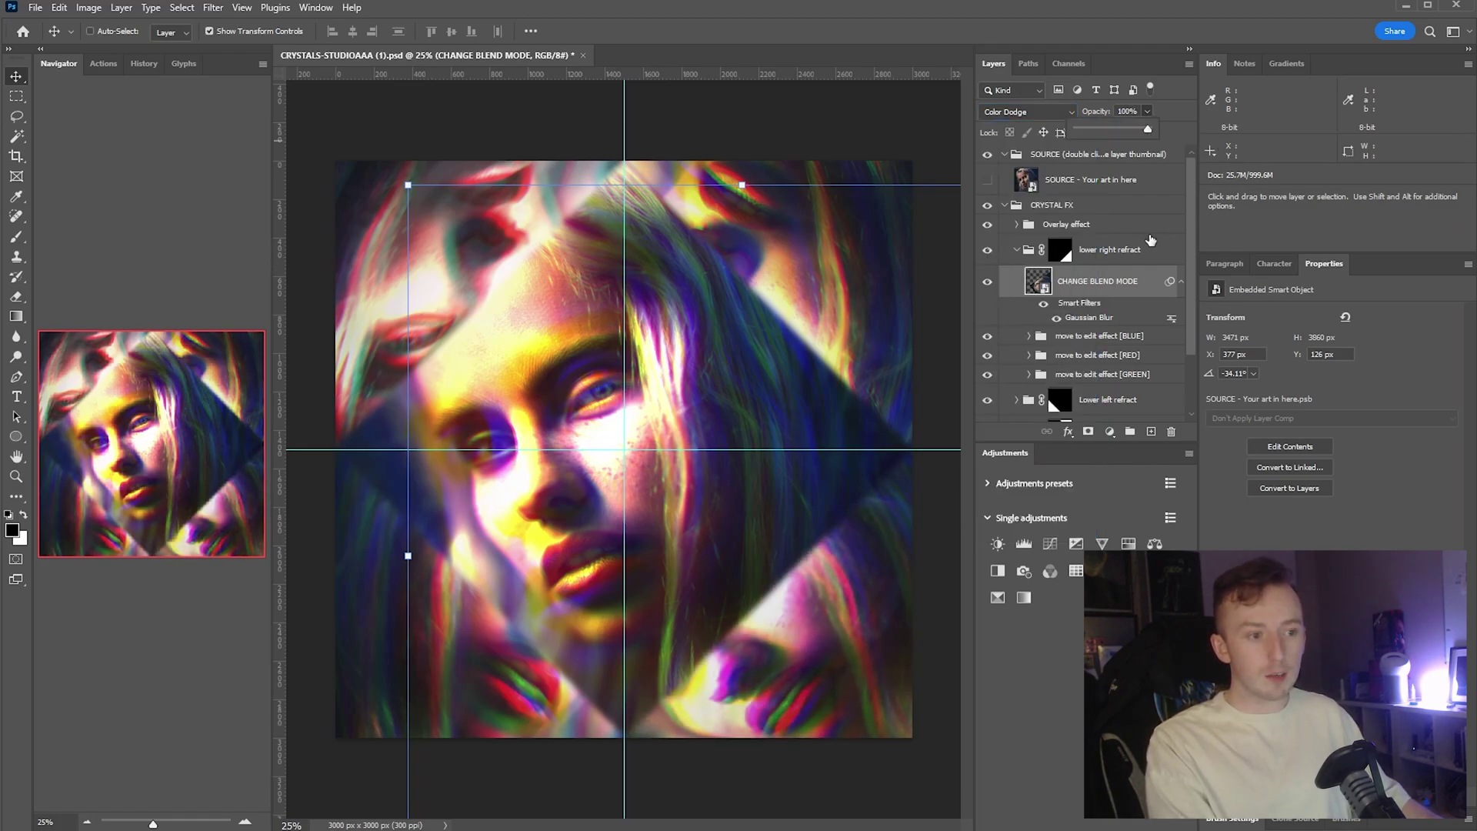
click(1027, 112)
click(1040, 266)
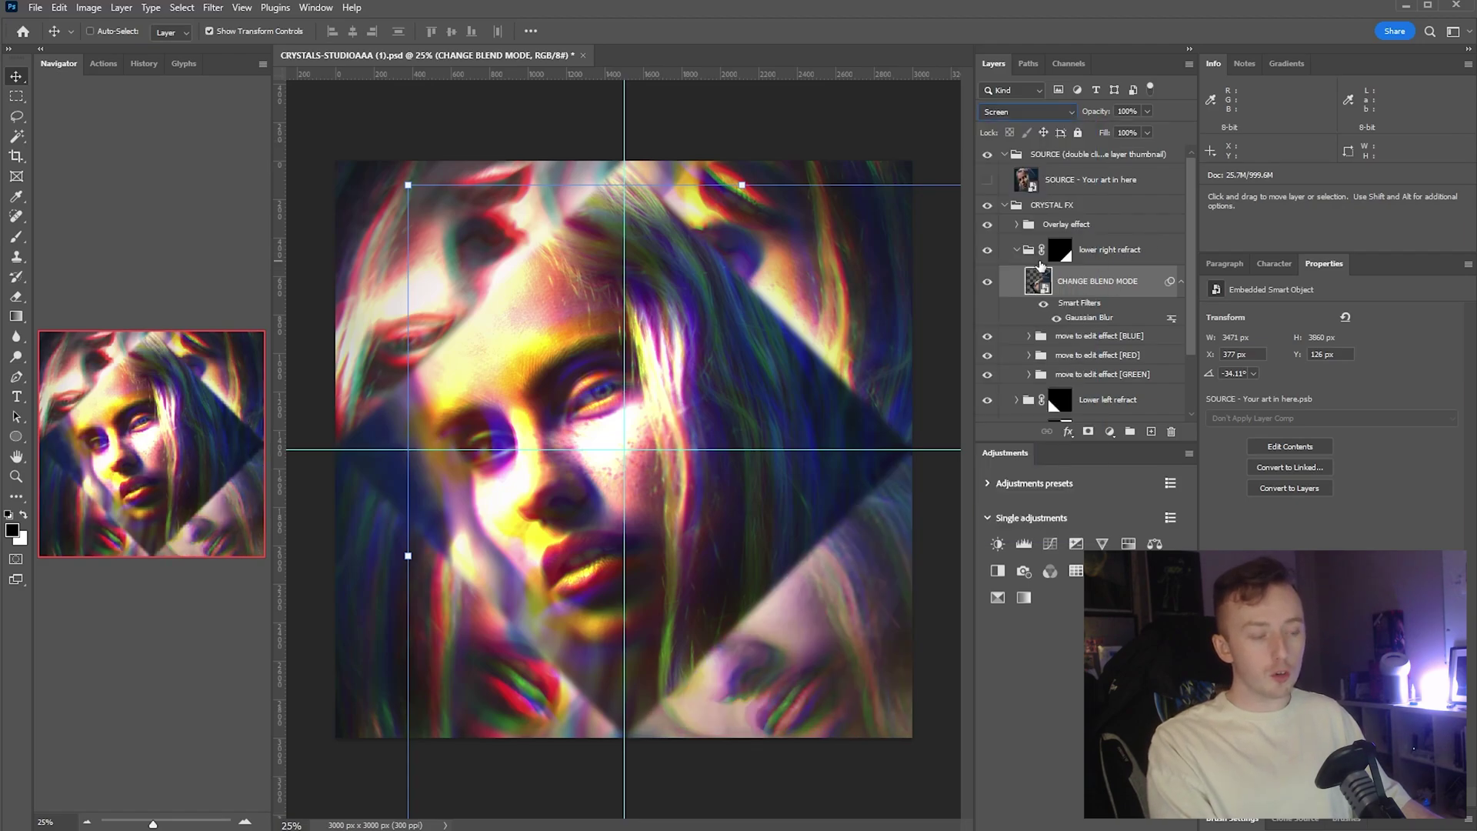
Set the CHANGE BLEND MODE layer in the Lower left refract group to Screen blending.
click(1017, 250)
click(1017, 281)
click(1078, 315)
click(1027, 112)
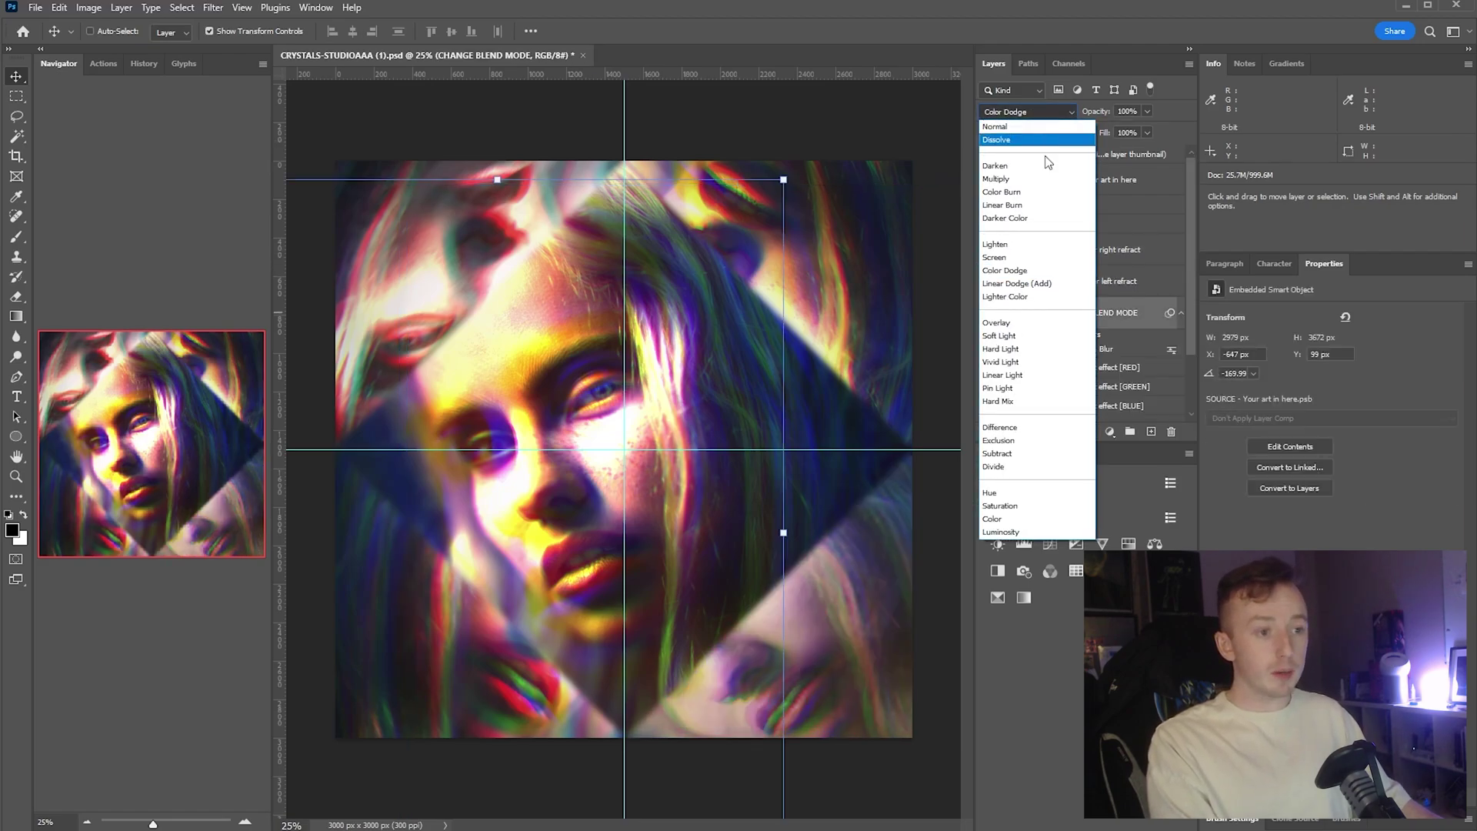
click(1032, 260)
Set the CHANGE BLEND MODE layers in the Upper right refract and Upper left refract groups to Screen blending.
scroll(1089, 323, down, 4)
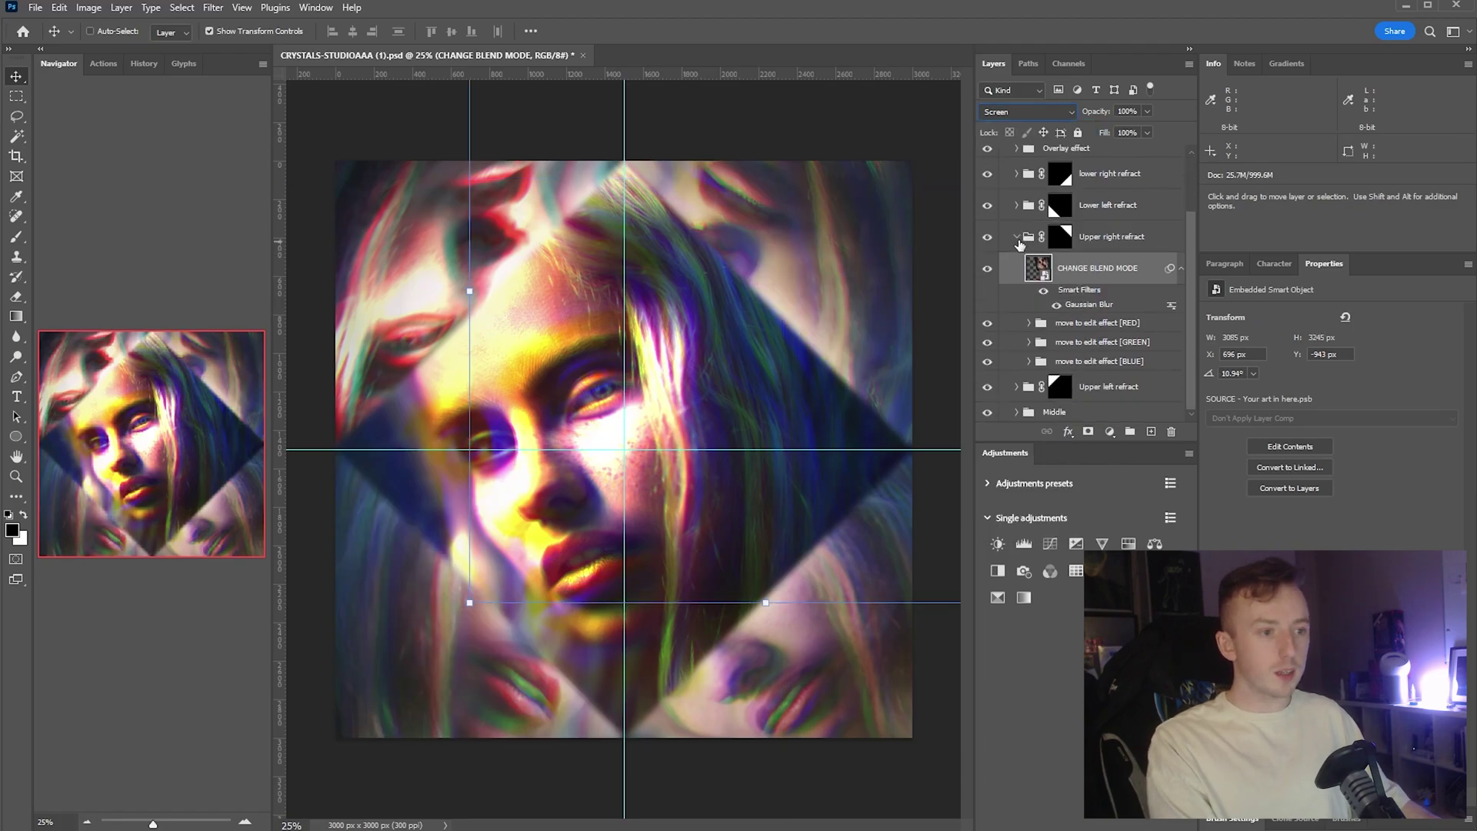
click(1017, 237)
click(1058, 346)
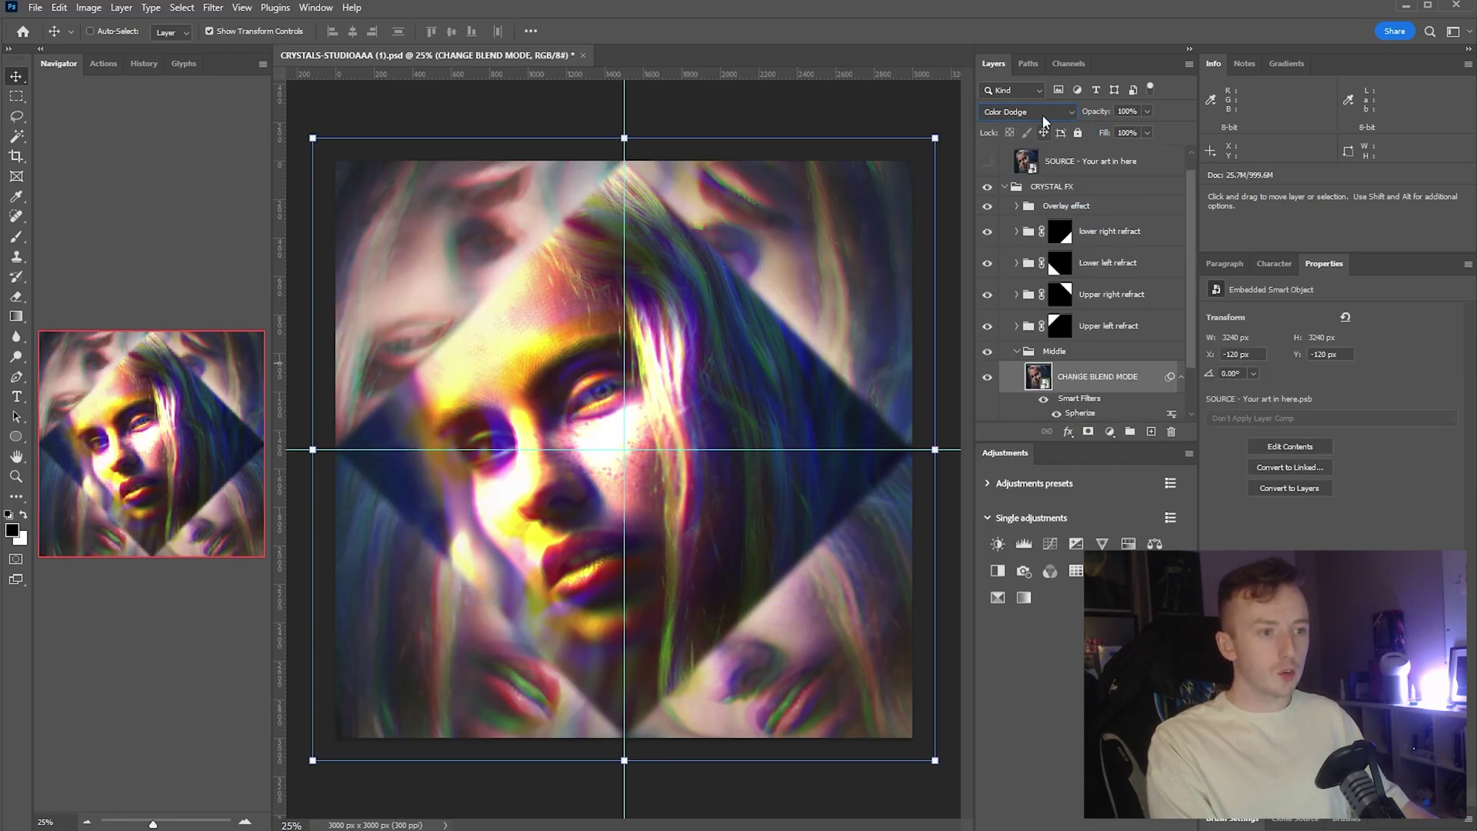
Set the CHANGE BLEND MODE layer in the Middle group to Screen blending.
click(1045, 113)
click(1023, 241)
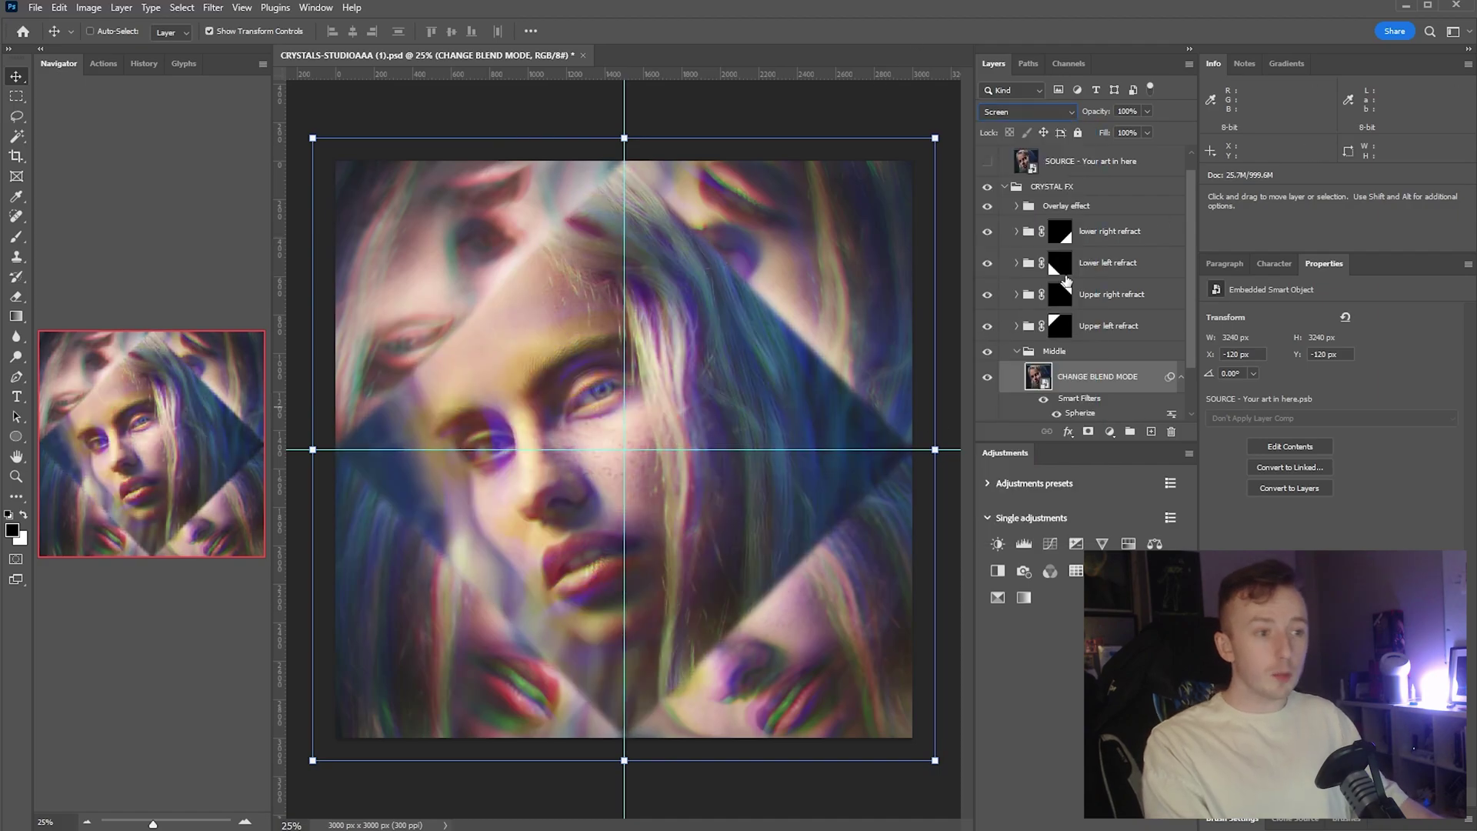
Open the SOURCE smart object's contents and add a Curves adjustment with a gentle S-curve above the portrait.
click(1032, 163)
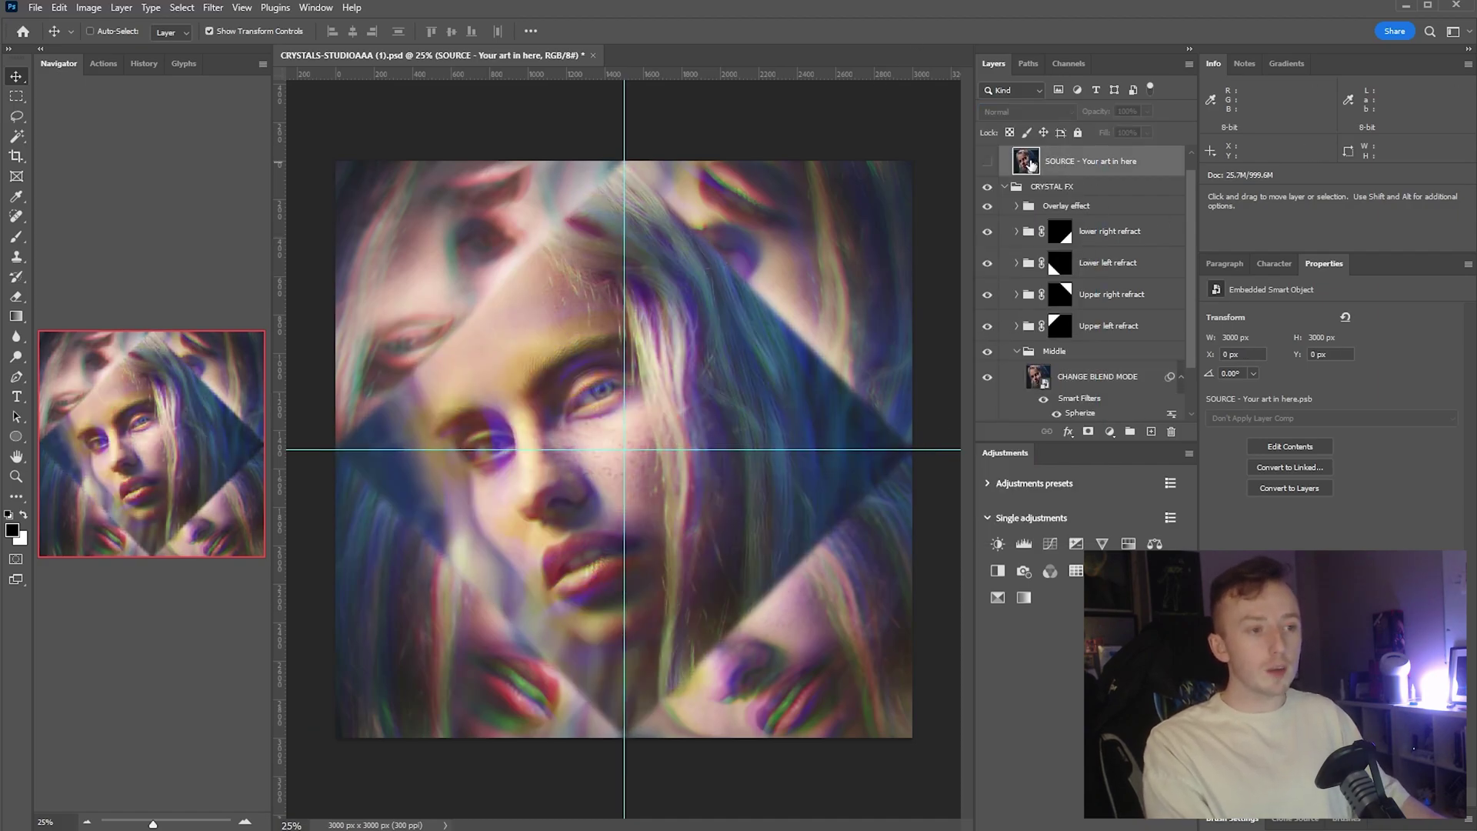
double_click(1031, 164)
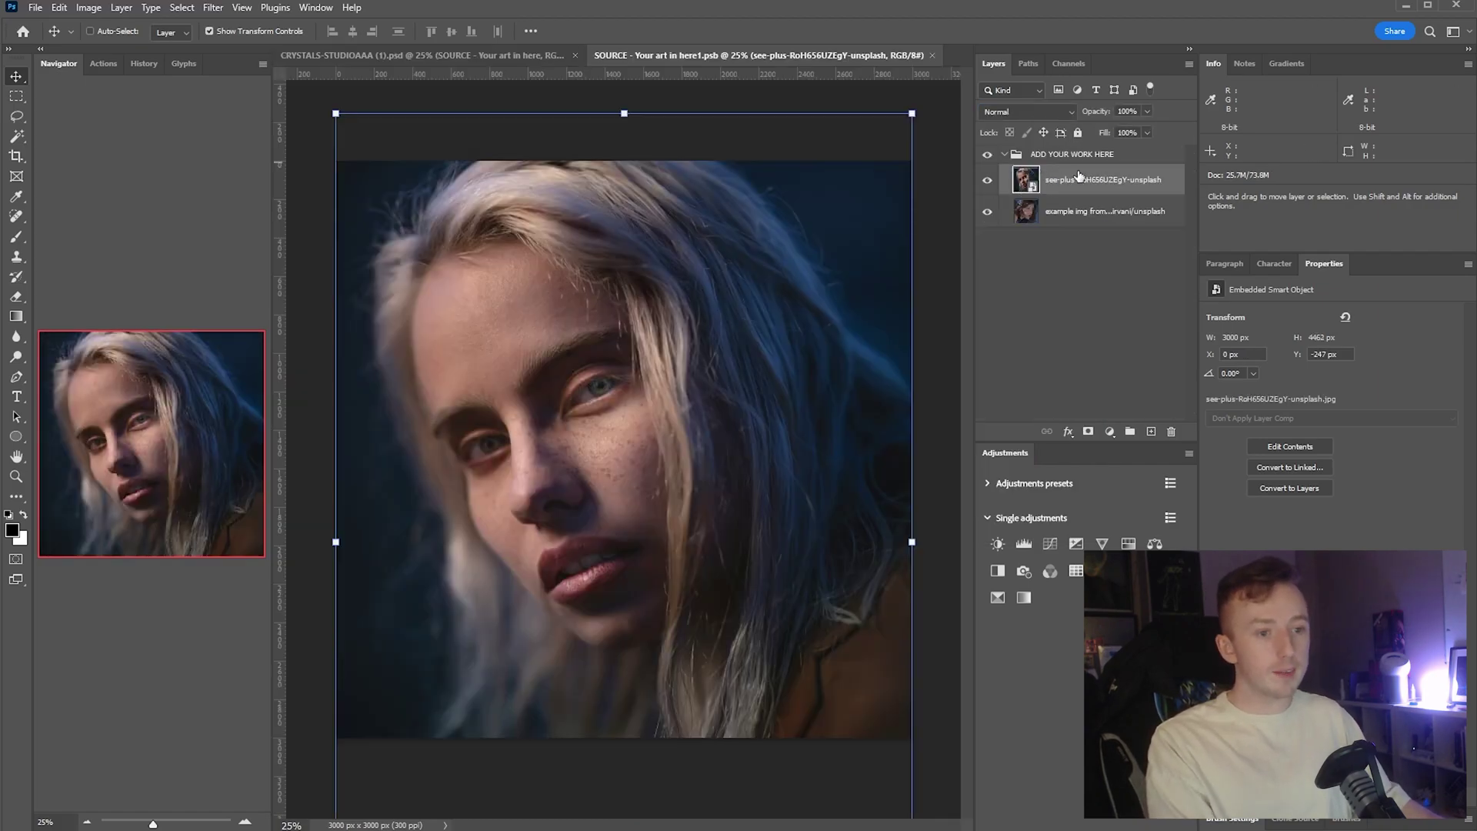
click(1050, 544)
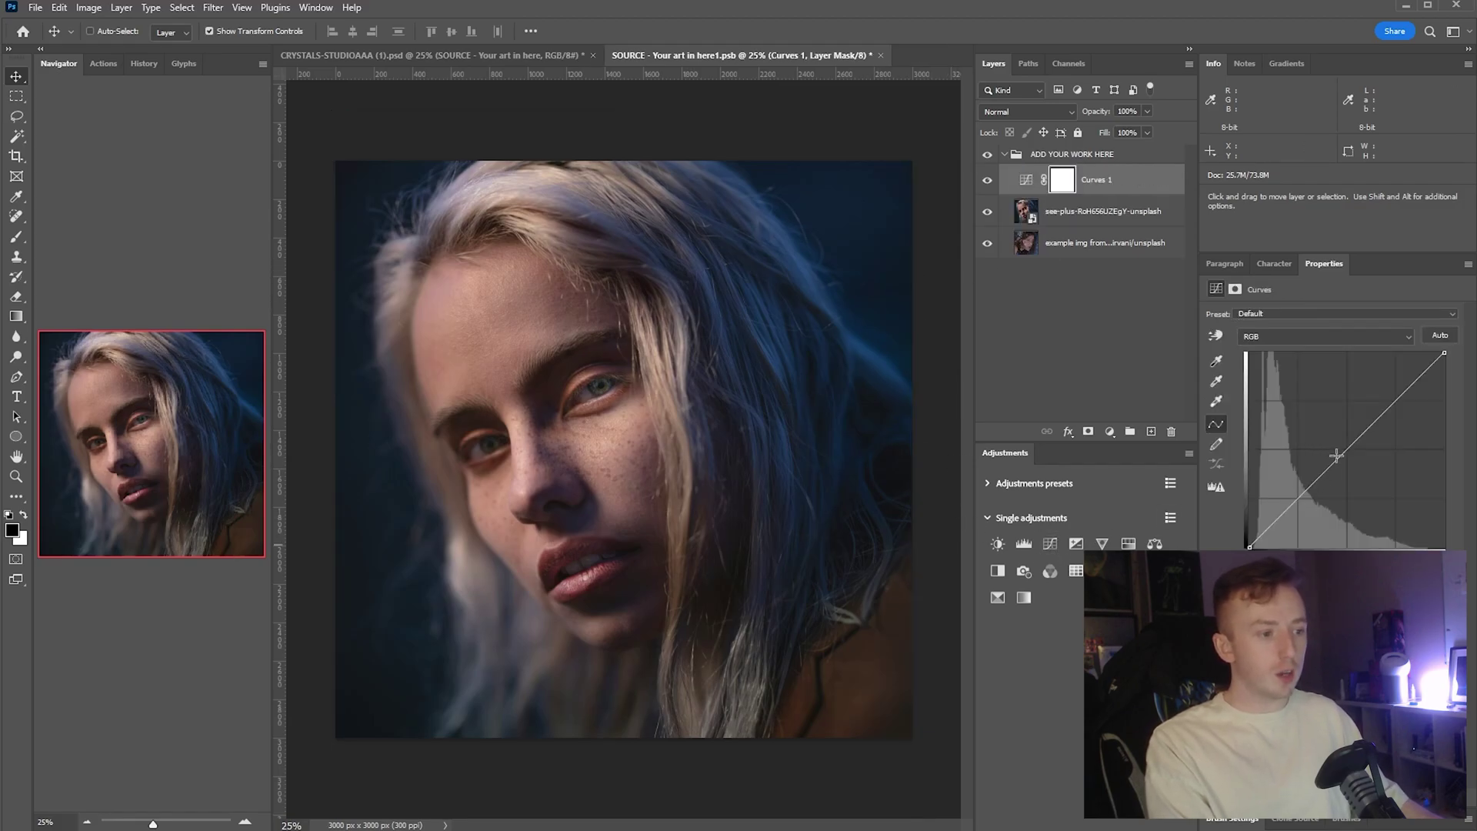
drag(1336, 456, 1363, 413)
drag(1303, 493, 1302, 498)
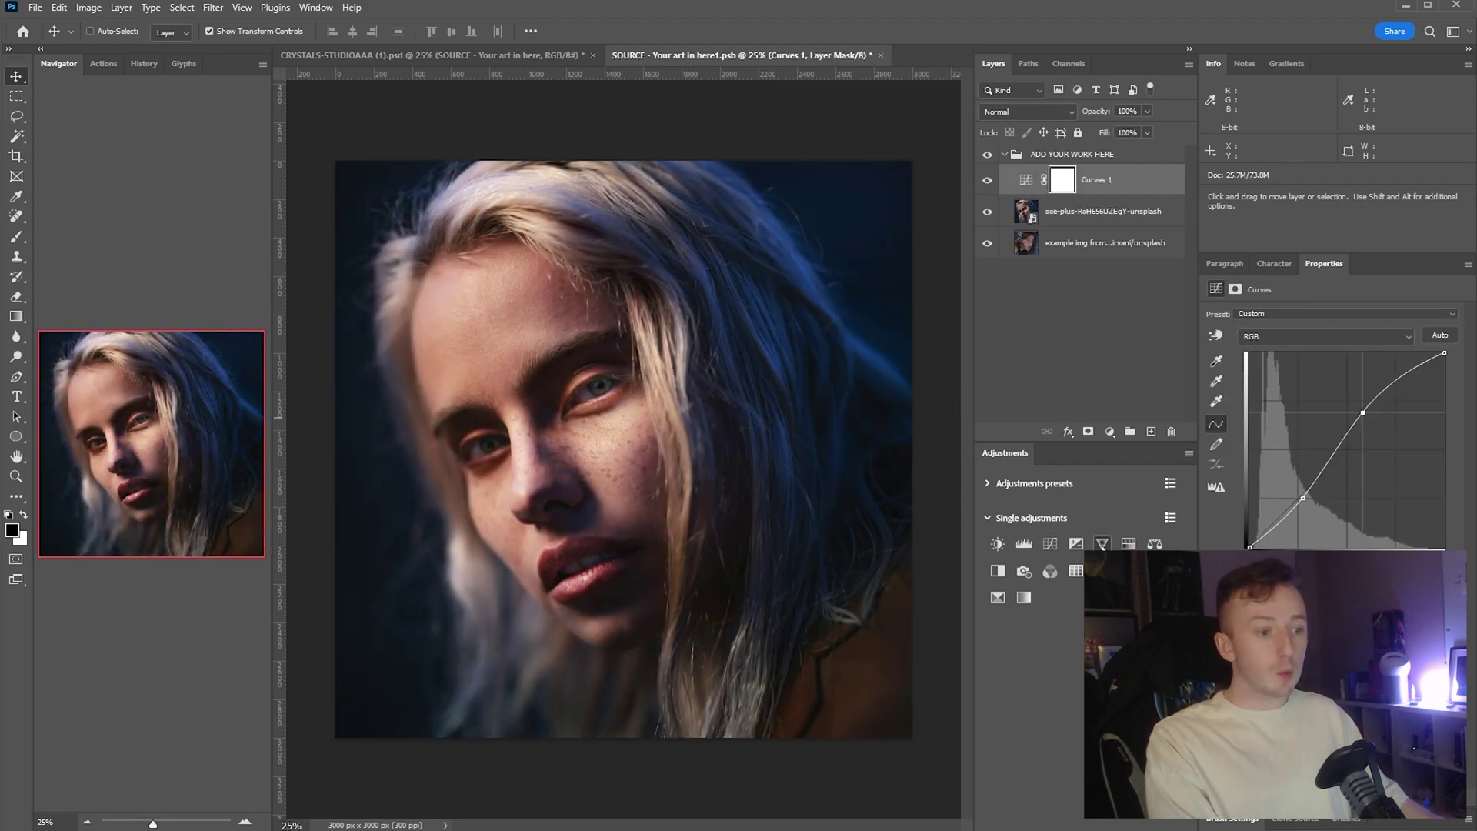
Add Levels and Hue/Saturation adjustments with saturation +33 above the portrait, and save the source artwork back to the crystals document.
click(1023, 544)
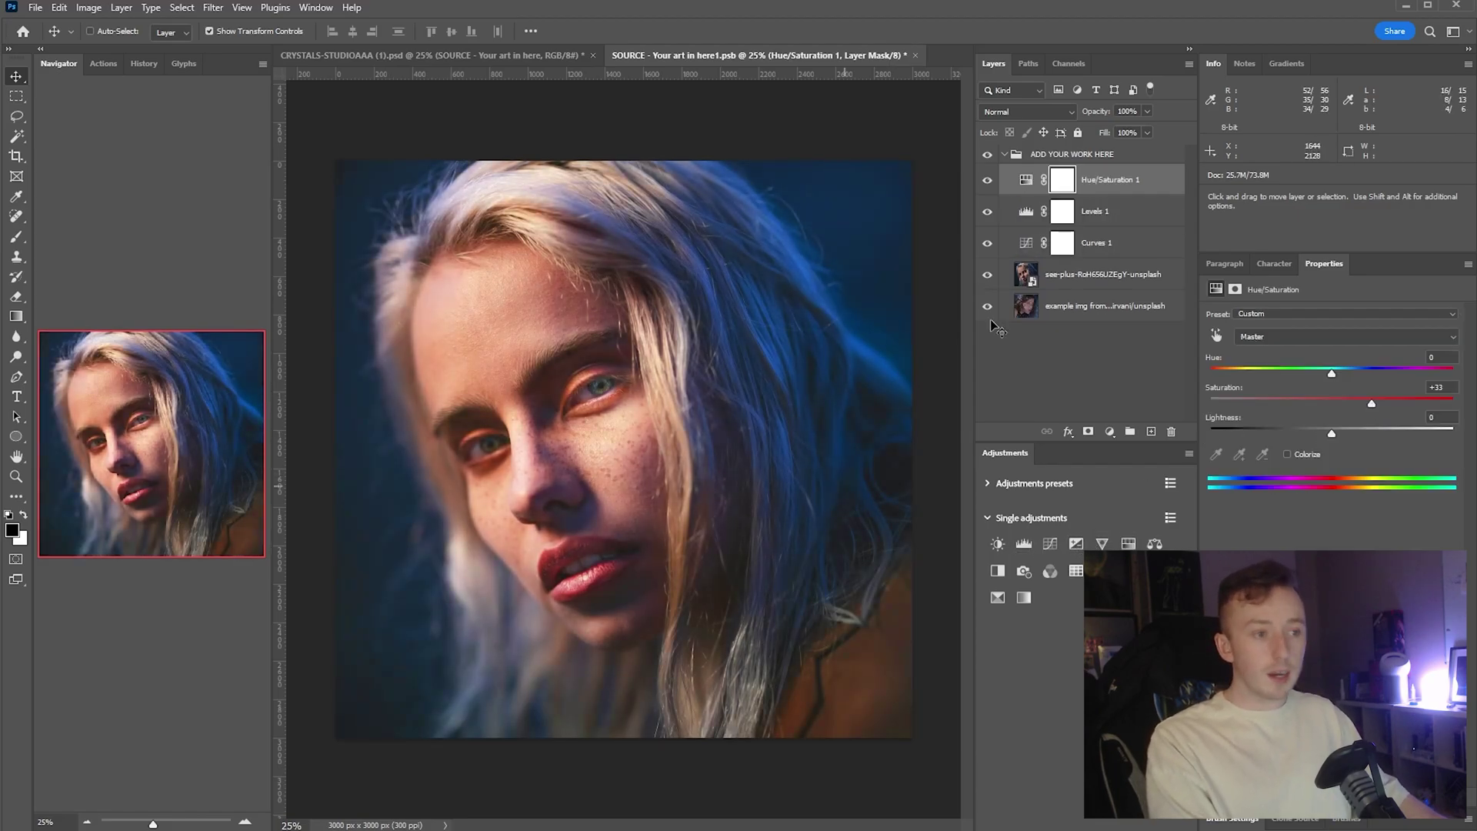
click(1112, 188)
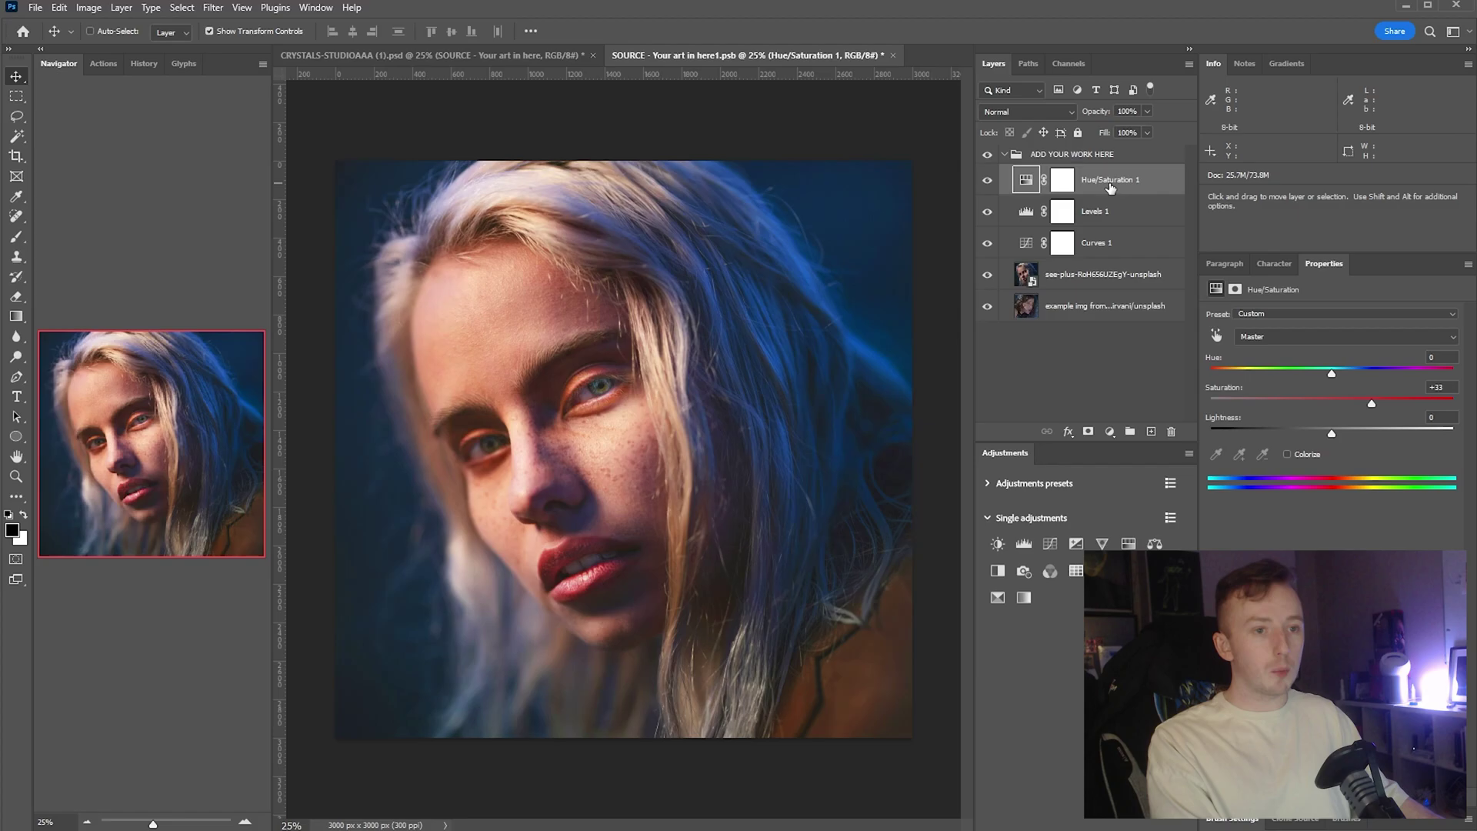
click(1110, 221)
click(1115, 191)
key(ctrl+s)
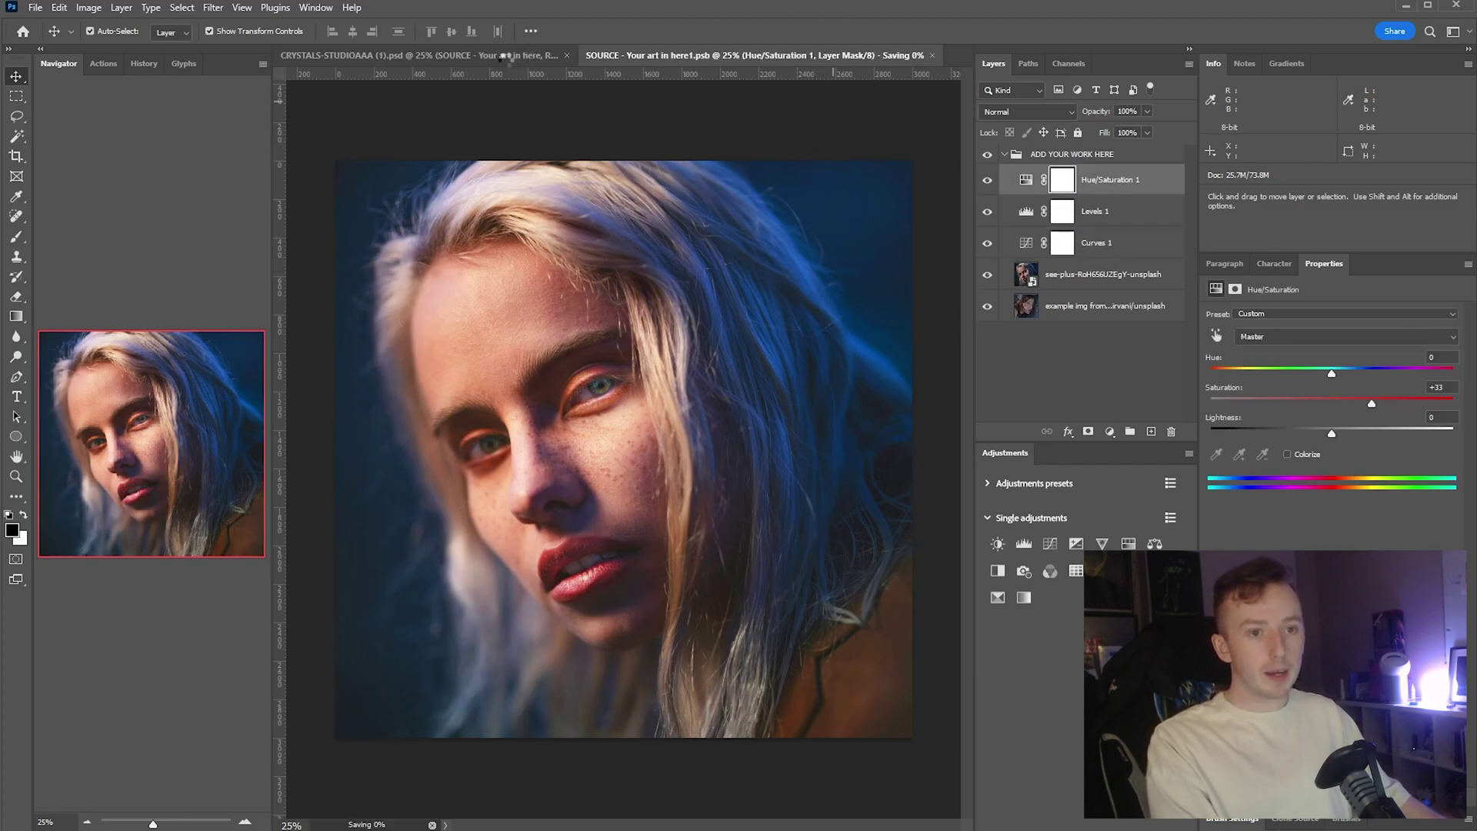
click(508, 56)
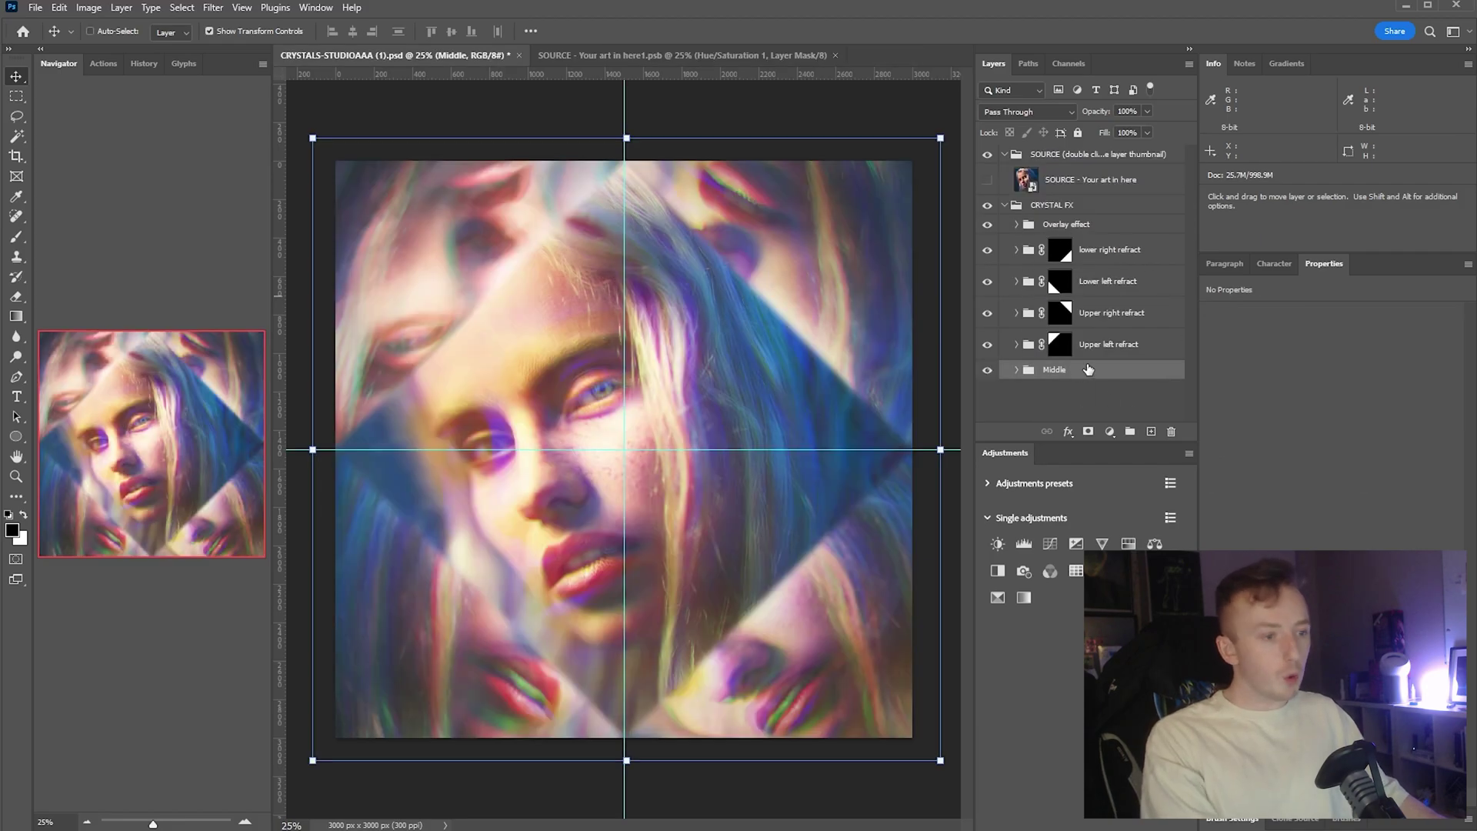
Shift the green and blue channel layers inside the Upper right refract group to adjust the colour fringing.
click(1015, 369)
scroll(1085, 362, down, 2)
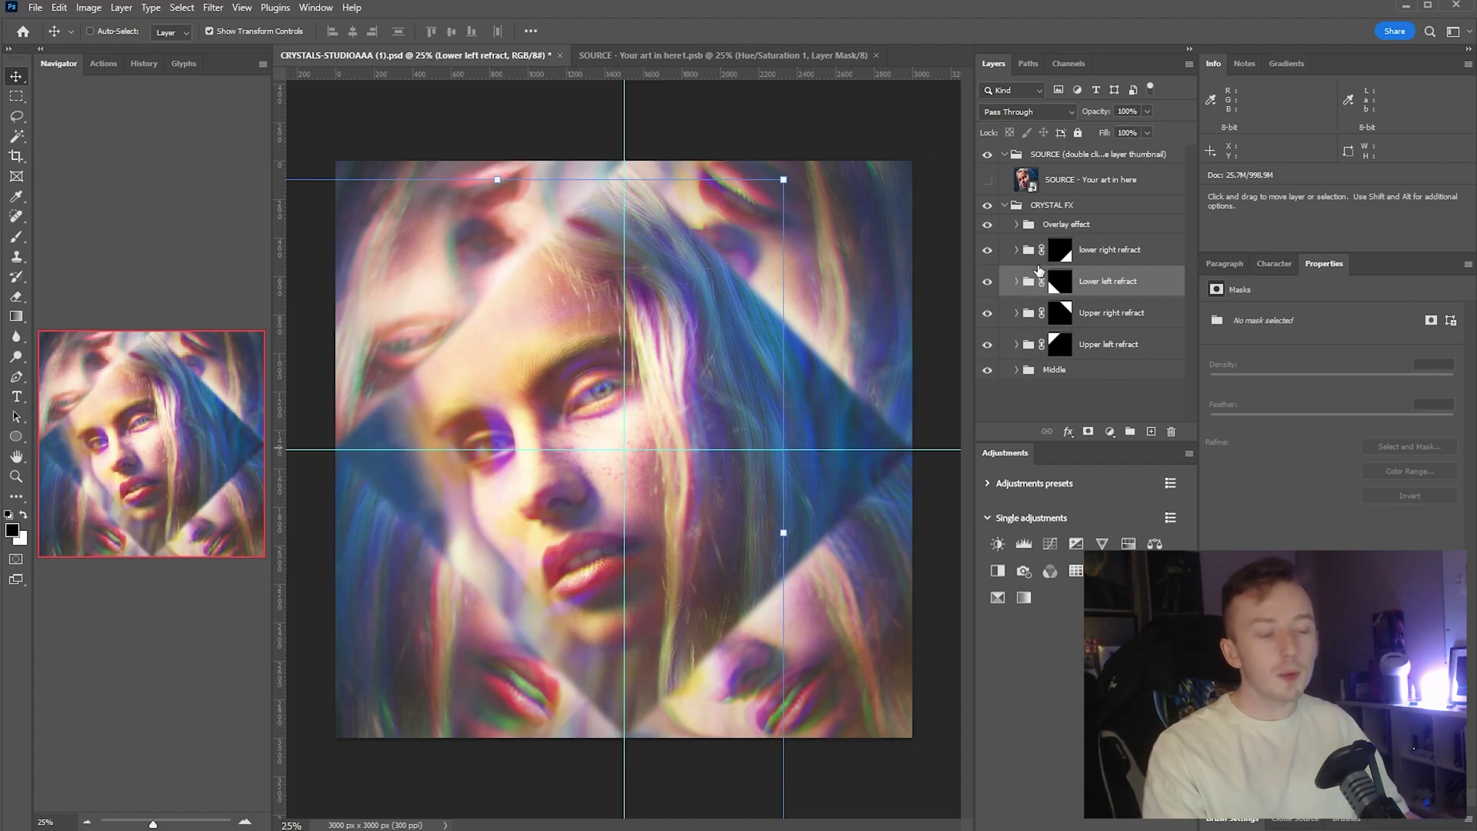
click(1015, 315)
scroll(1113, 357, down, 3)
click(1100, 326)
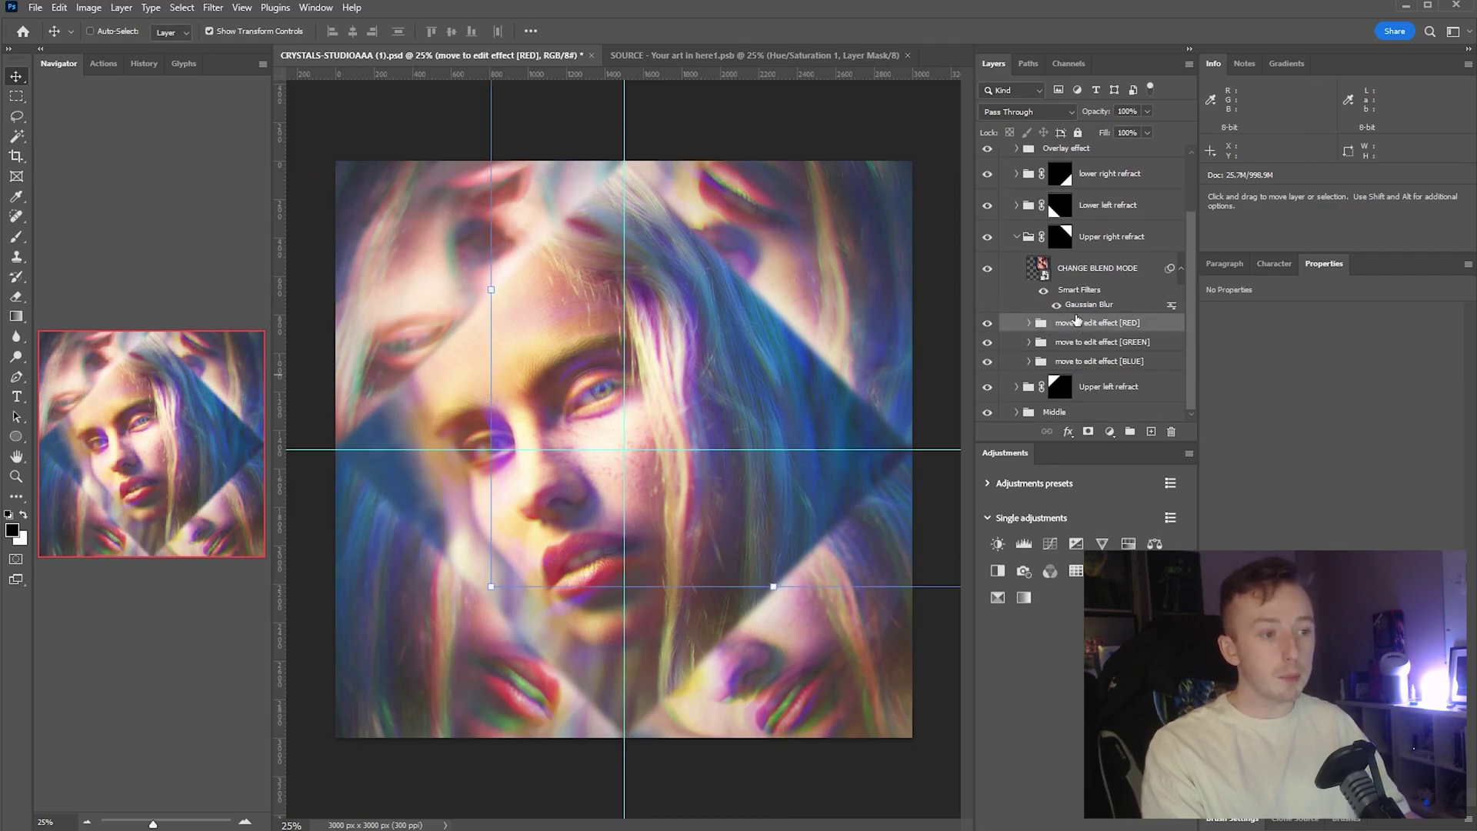
click(1030, 323)
scroll(796, 233, up, 3)
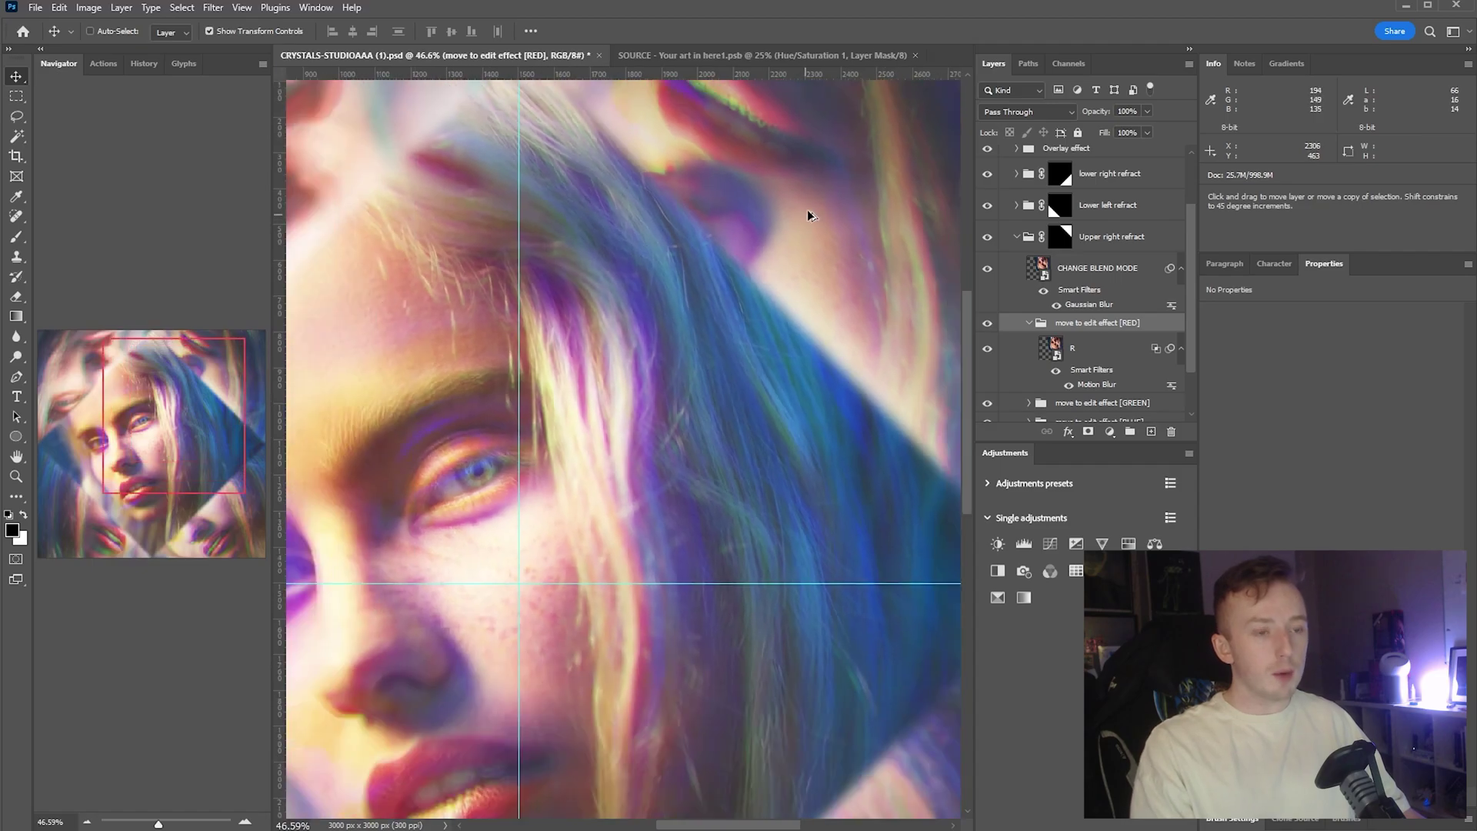
drag(808, 209, 735, 371)
ctrl+click(771, 324)
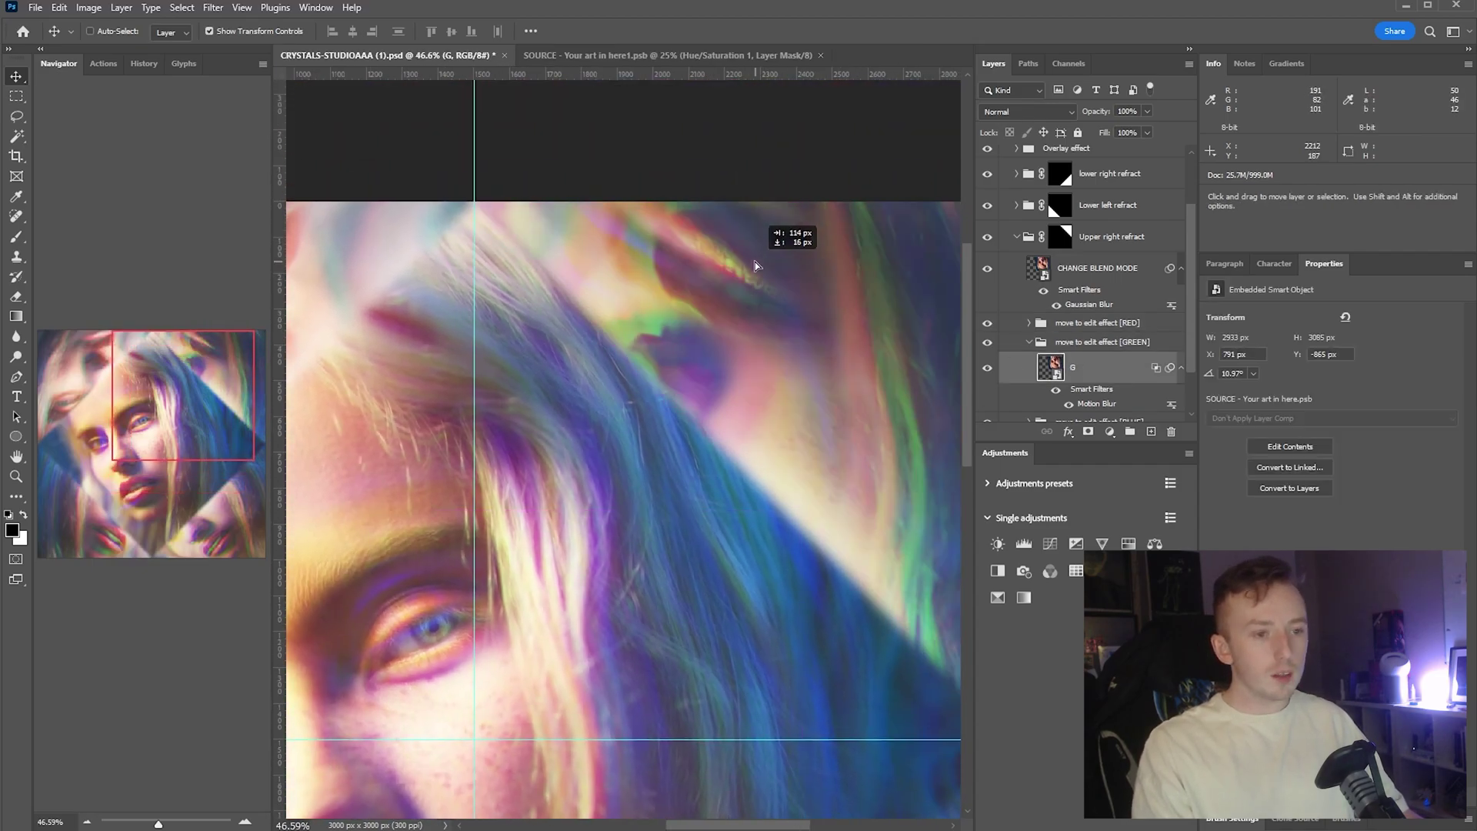
drag(749, 259, 706, 255)
drag(797, 290, 804, 288)
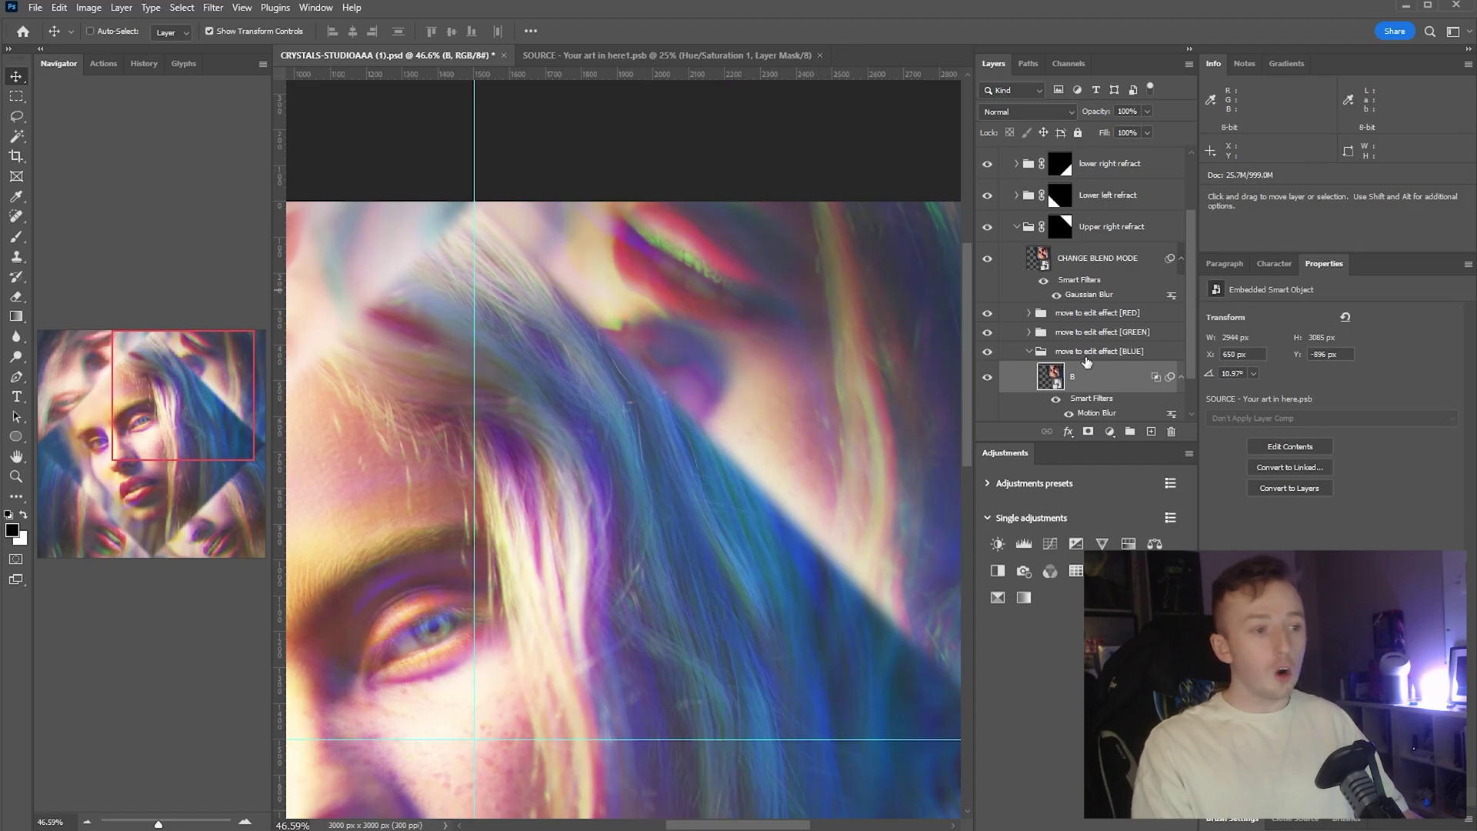
Try a Motion Blur distance of 106 pixels on the blue channel layer in the Upper right refract group.
double_click(1100, 413)
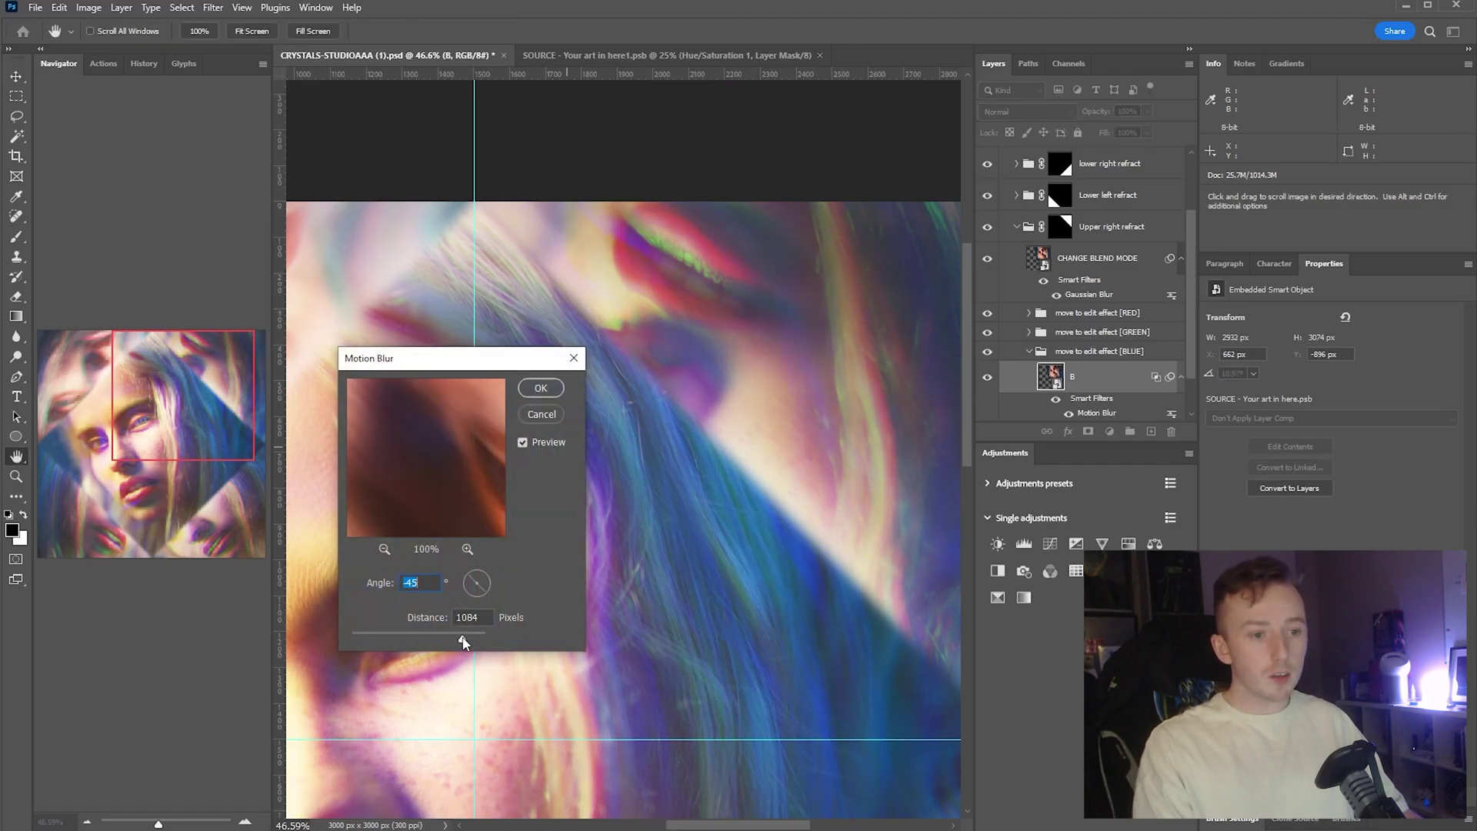
drag(464, 642, 401, 643)
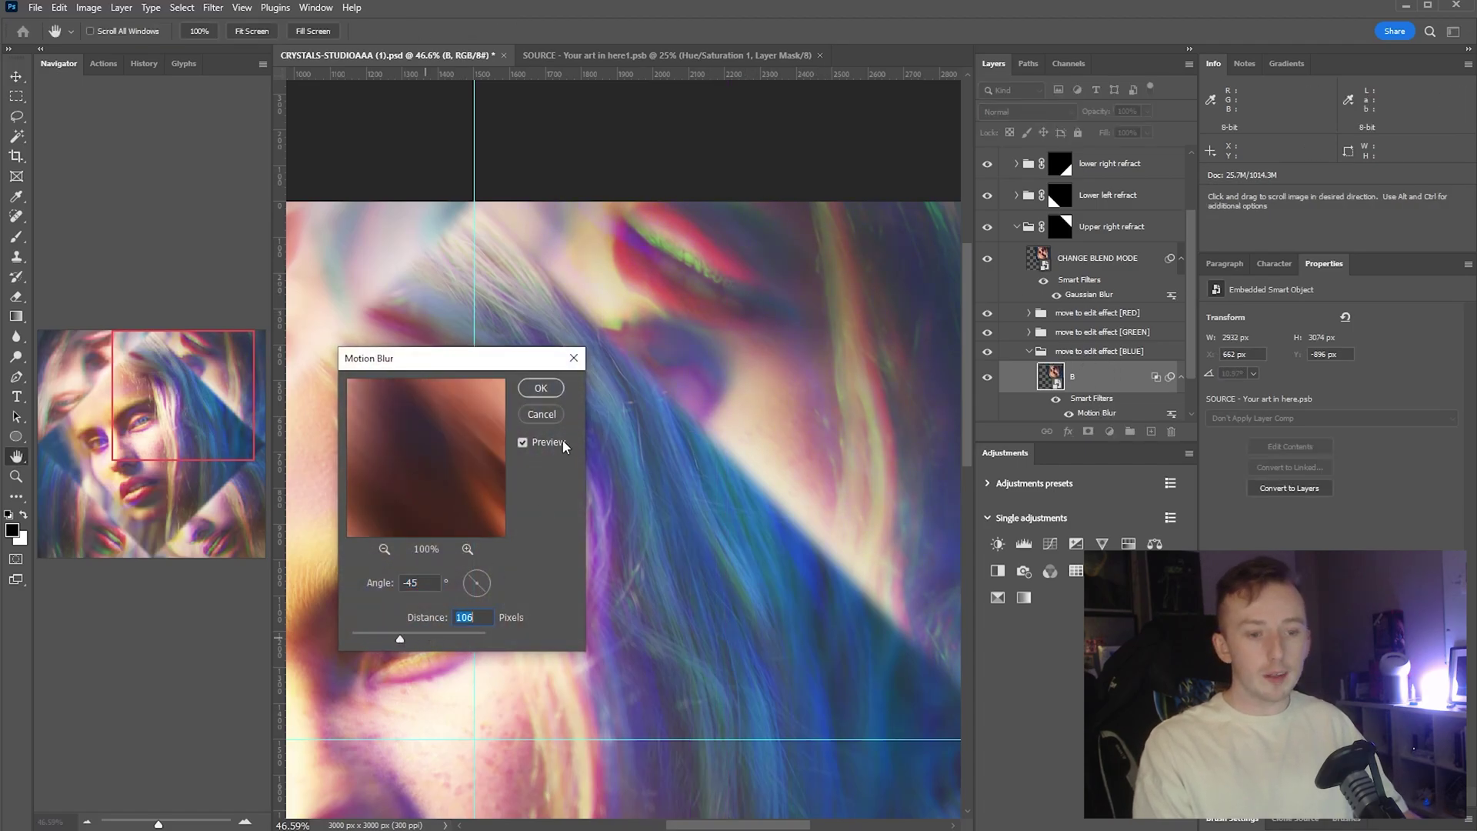
click(548, 415)
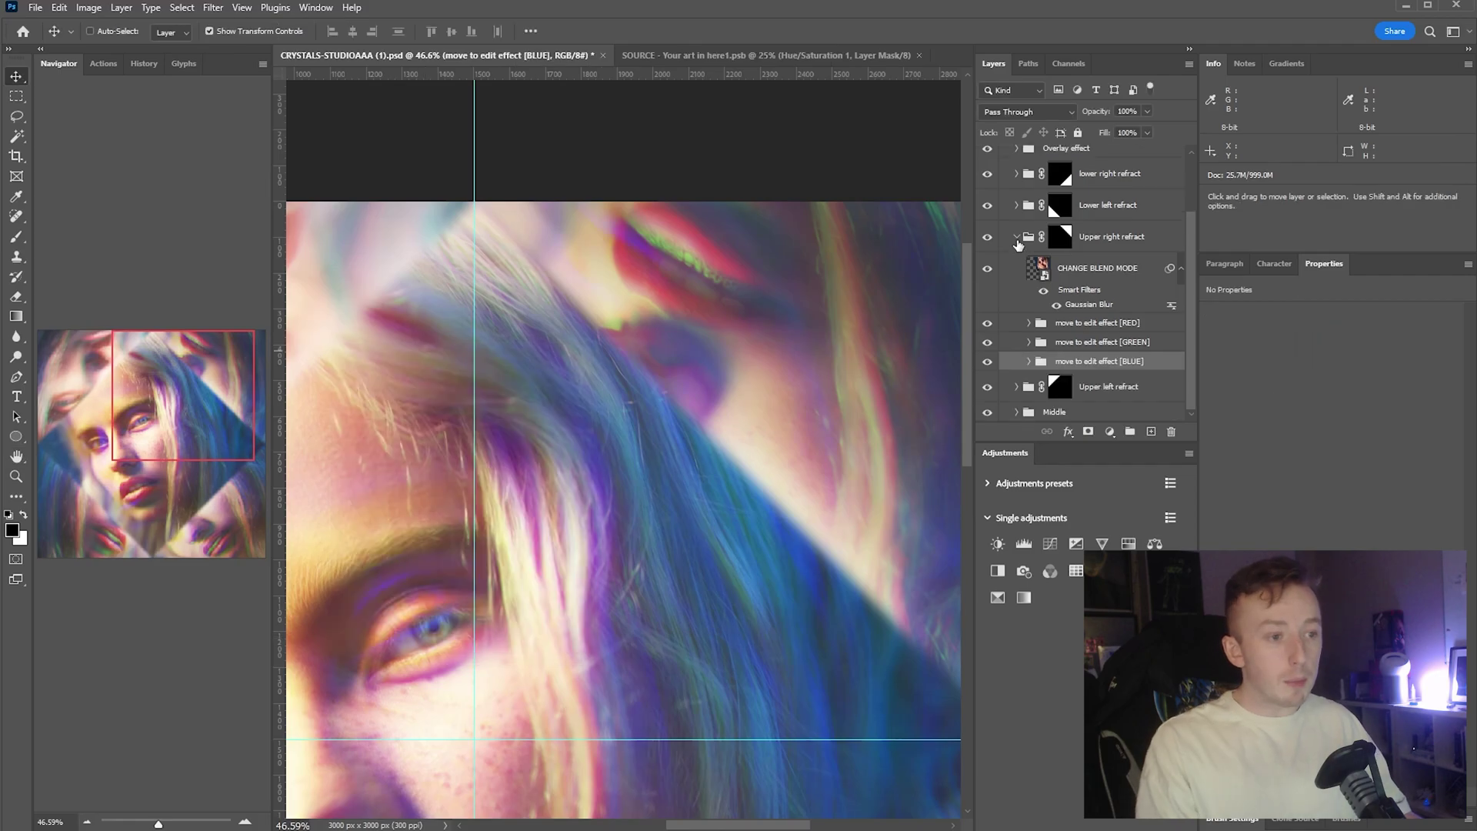
click(1016, 238)
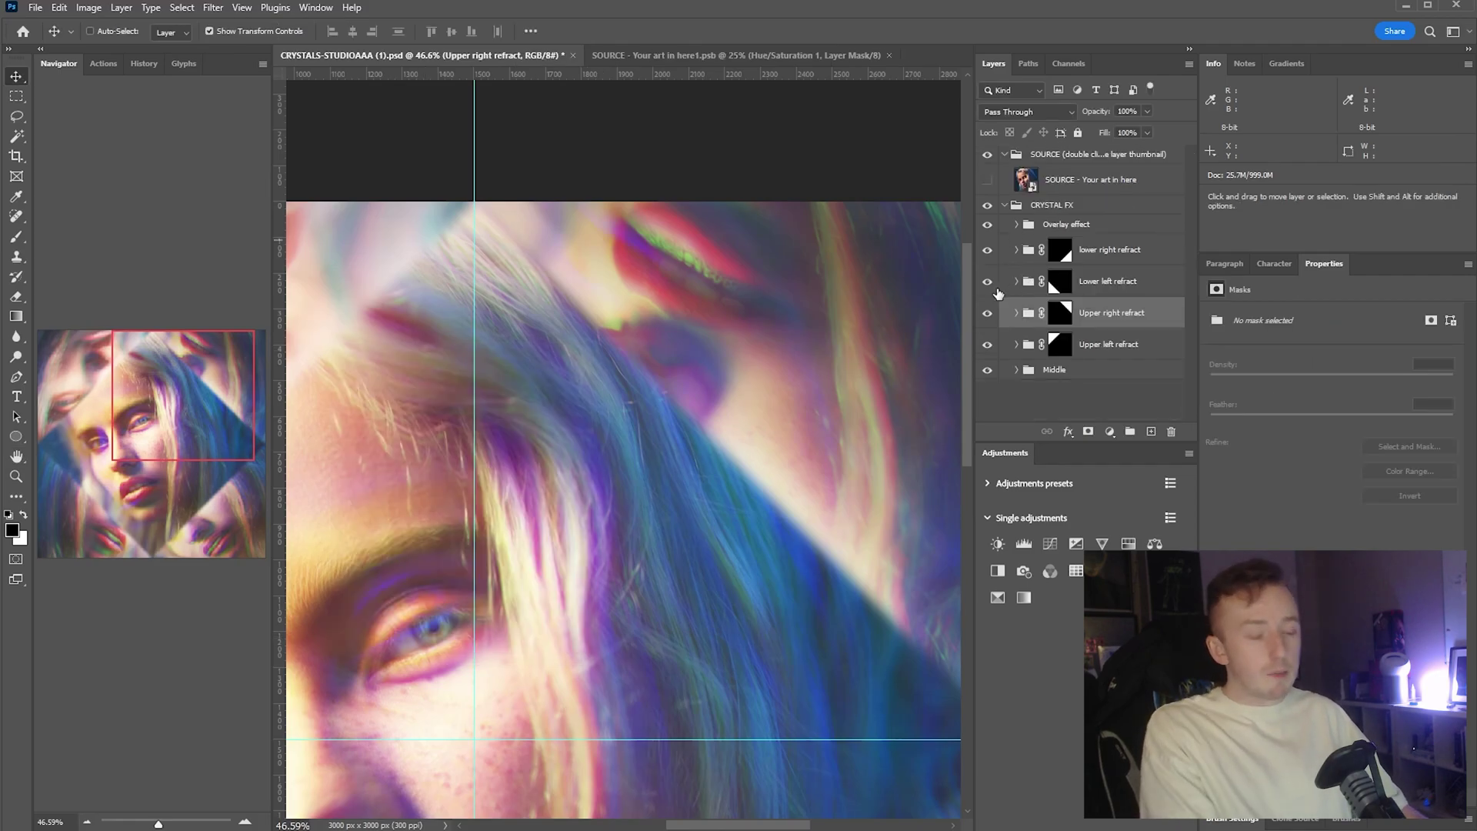
Unlink the lower right refract group's mask and move it diagonally toward the canvas's lower-right corner.
scroll(727, 358, down, 2)
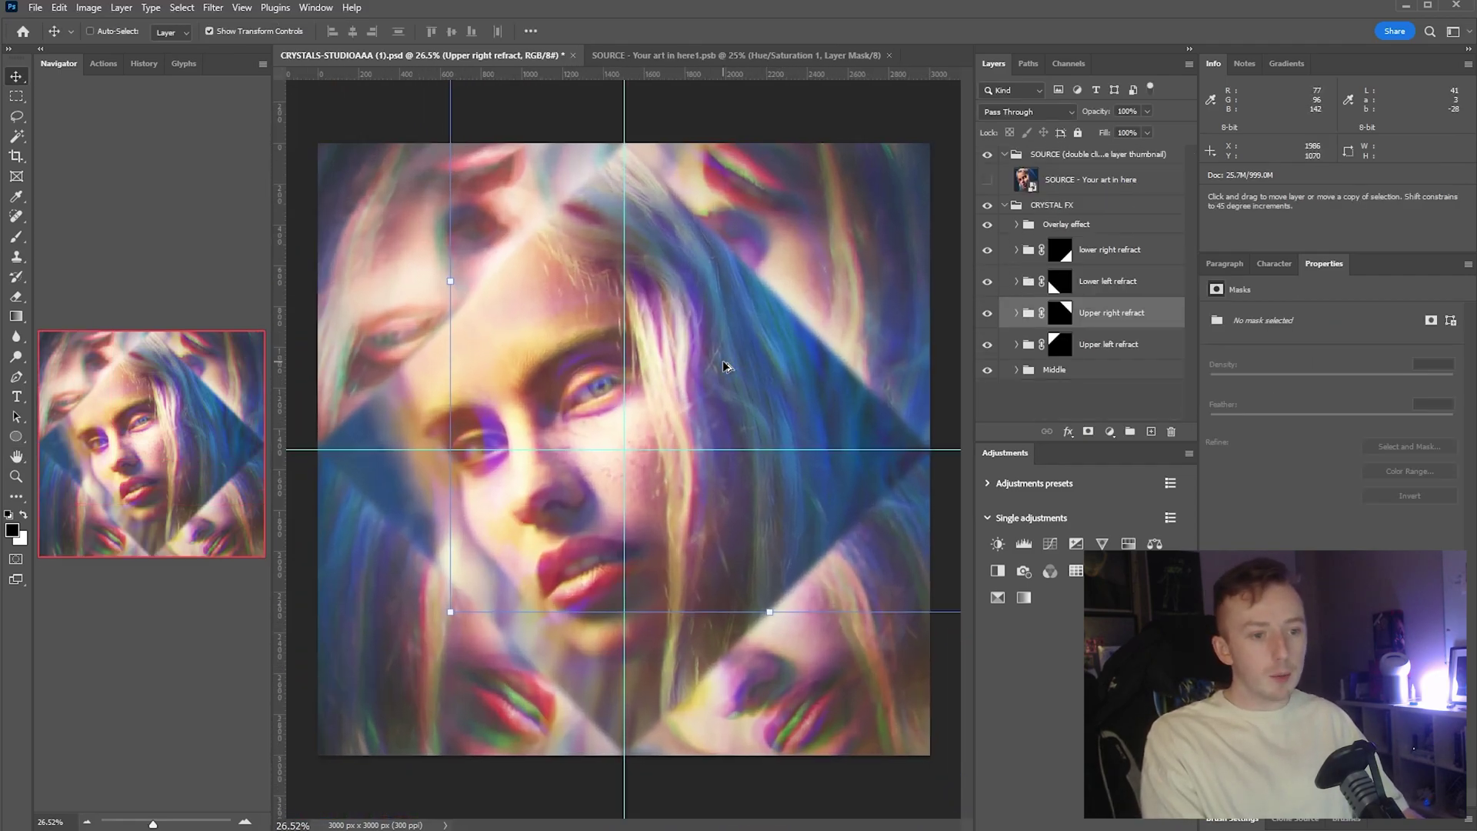
click(1065, 257)
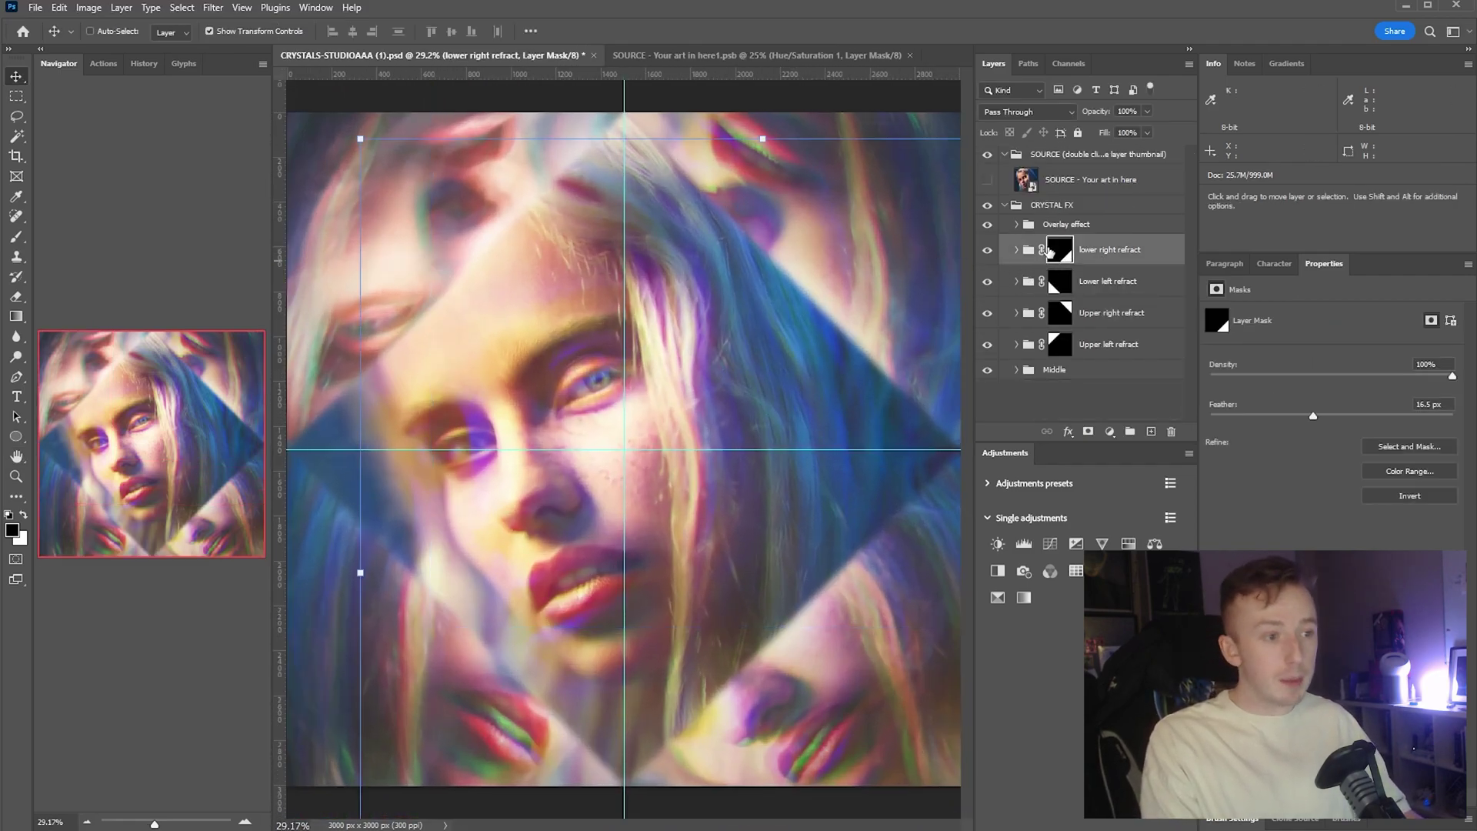
click(1042, 250)
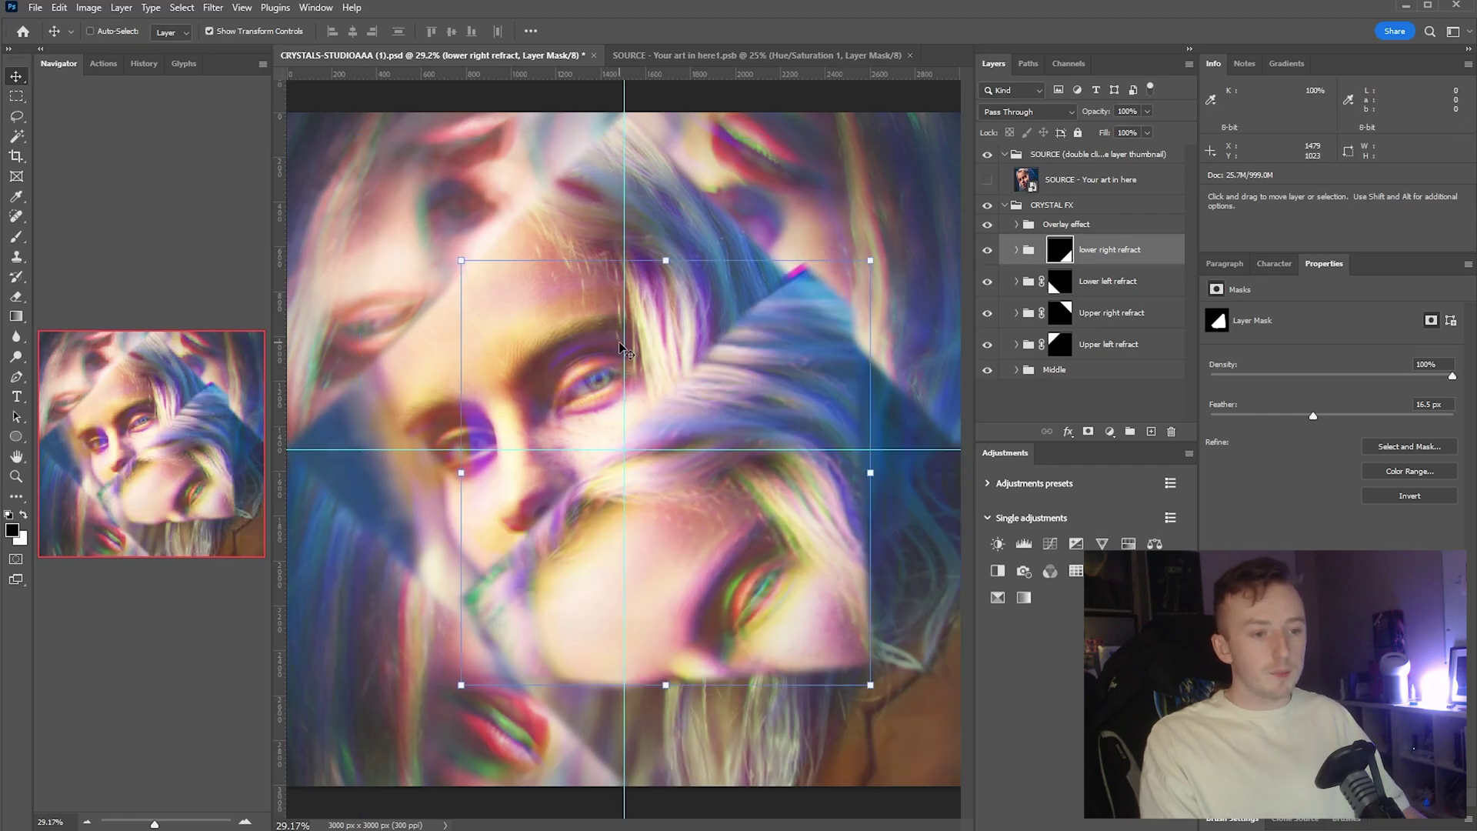
drag(746, 557, 923, 769)
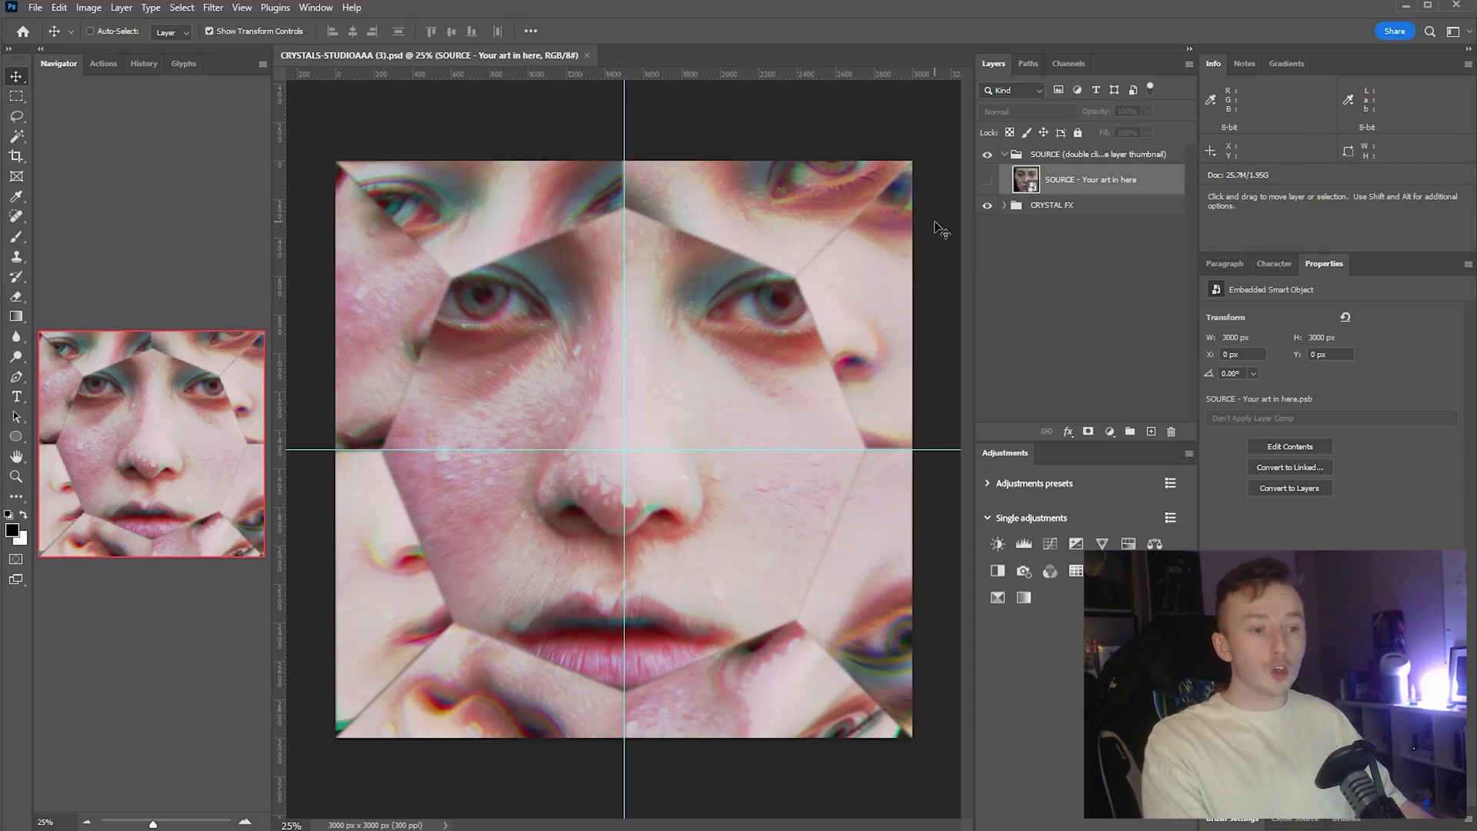
Place the photo of the man in foamy water in the SOURCE smart object, enlarged to about 6488 by 9732 px with his face centred.
double_click(1026, 180)
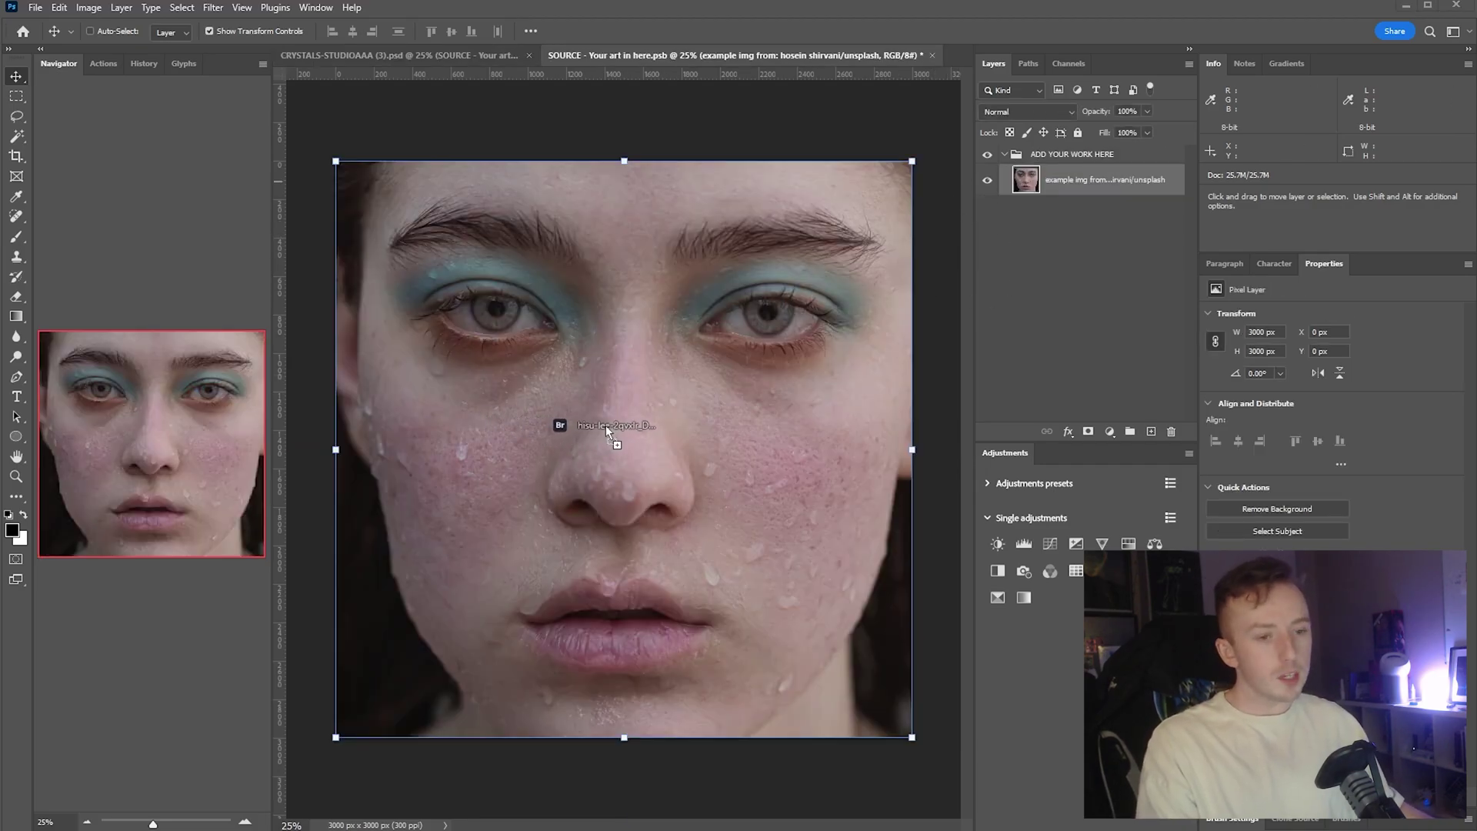
drag(608, 425, 615, 422)
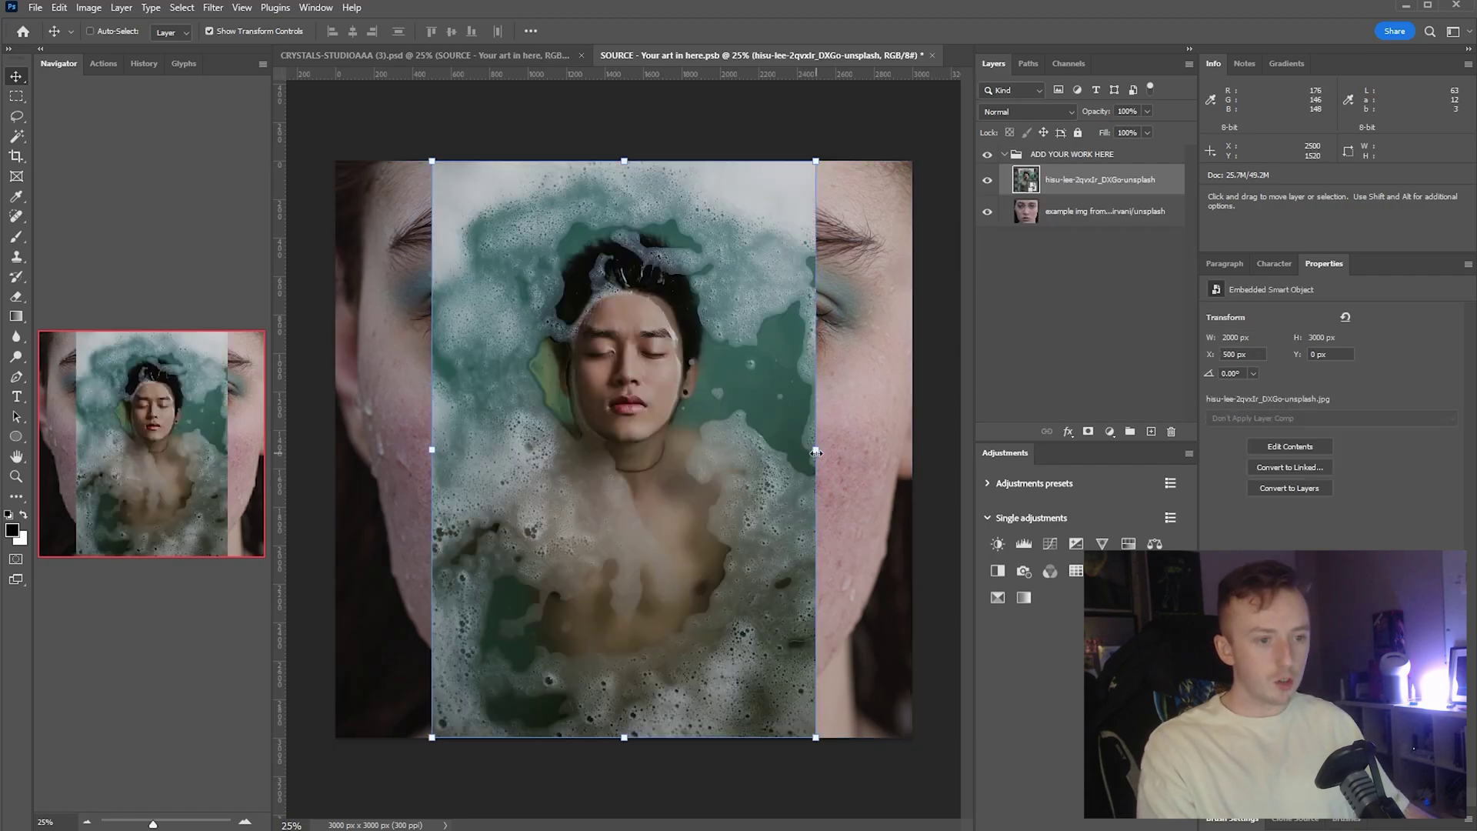
drag(846, 483, 1248, 491)
drag(556, 200, 576, 449)
click(767, 32)
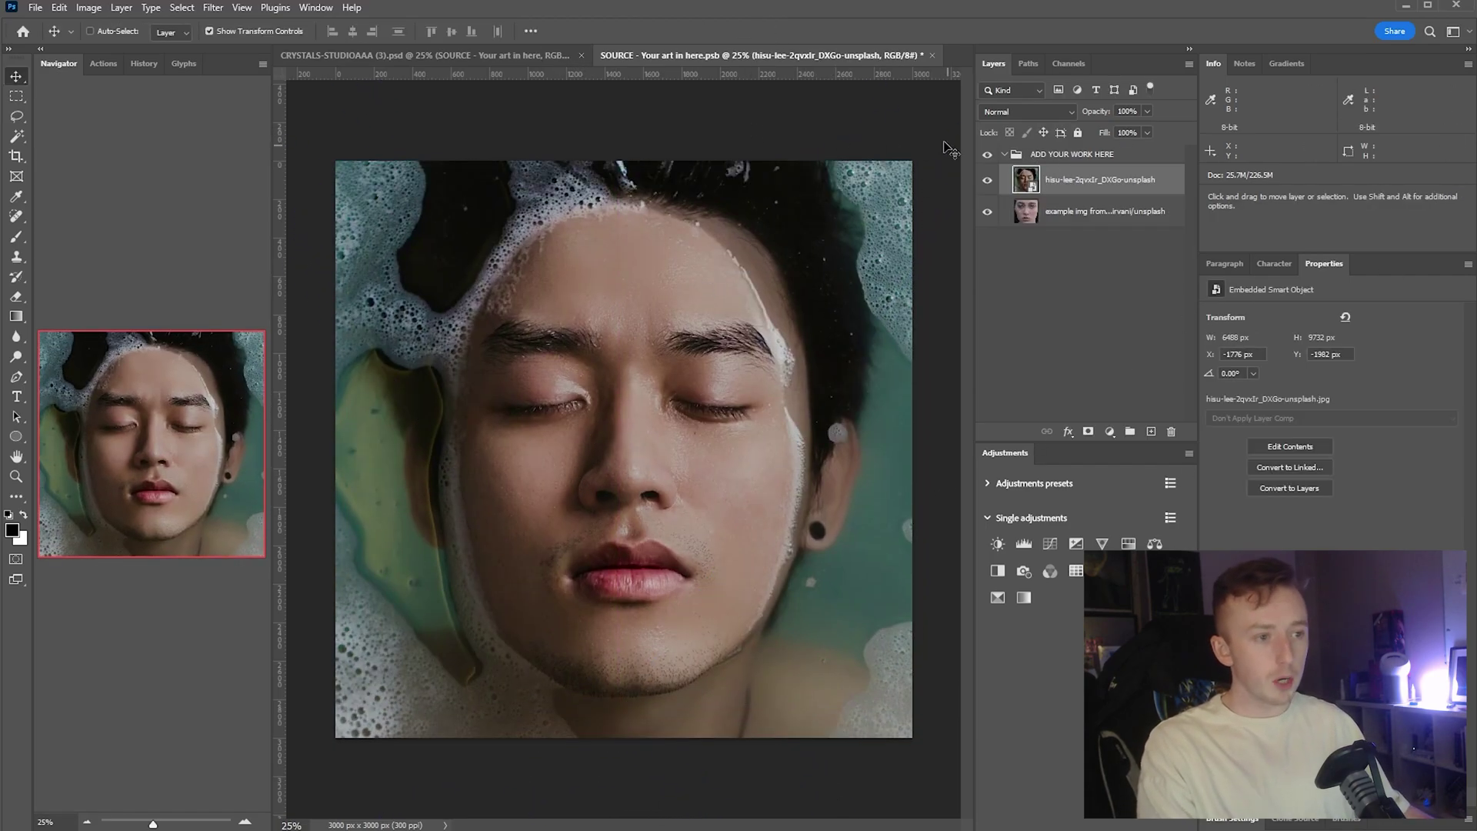
Save the source artwork and update all modified smart object content in the crystals document.
key(ctrl+s)
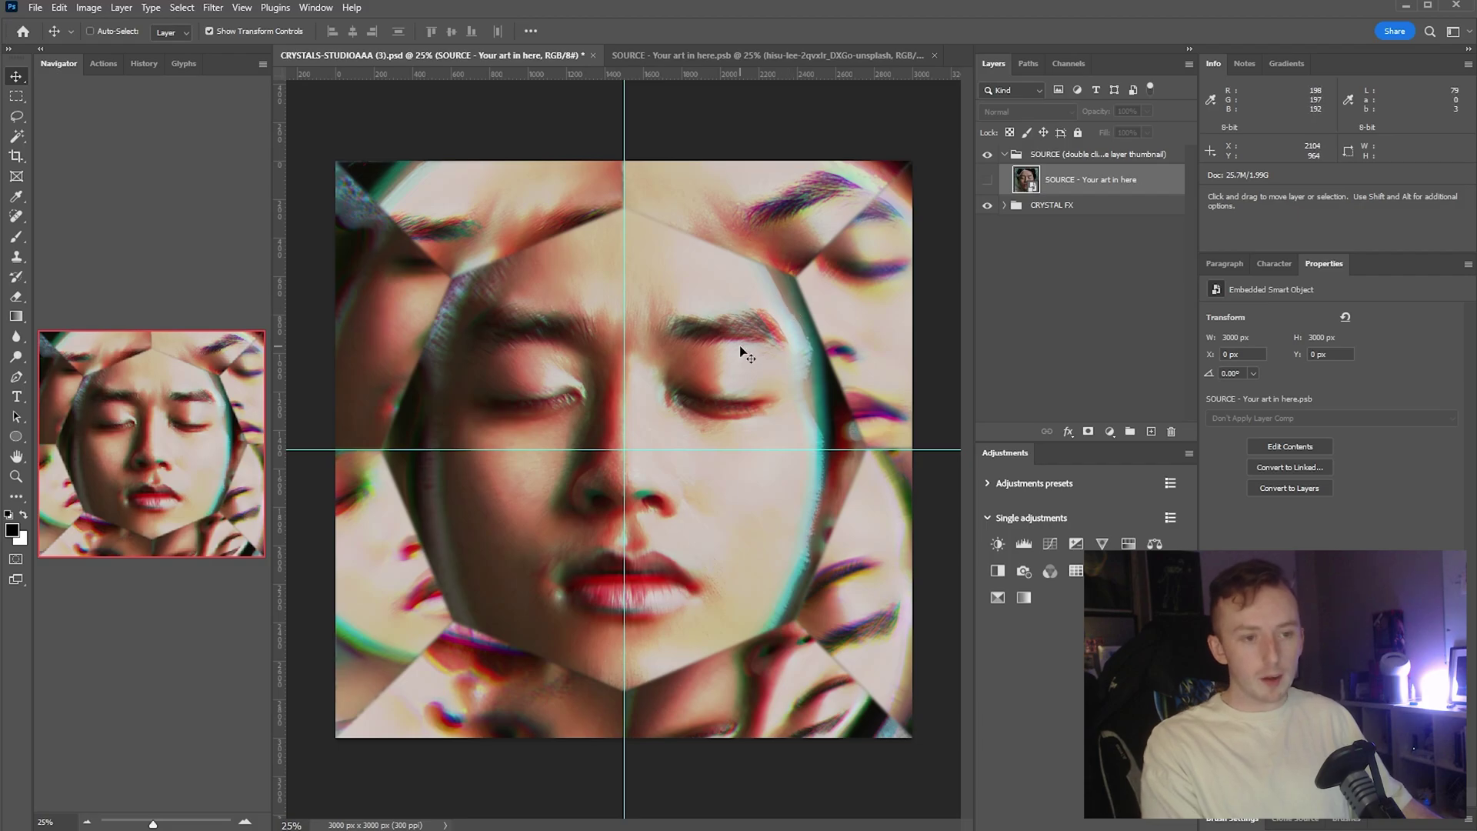
scroll(740, 346, up, 1)
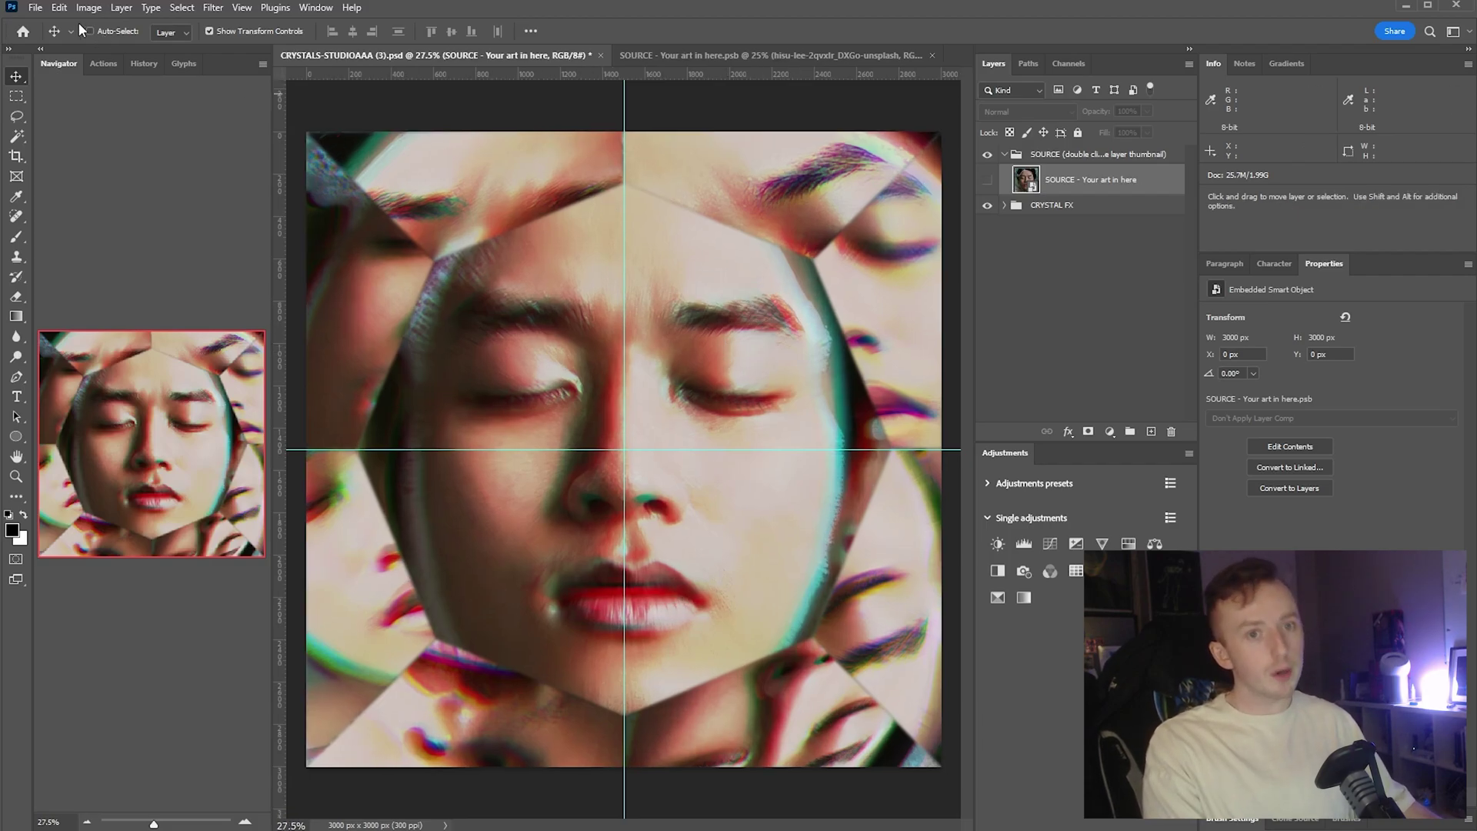
click(693, 56)
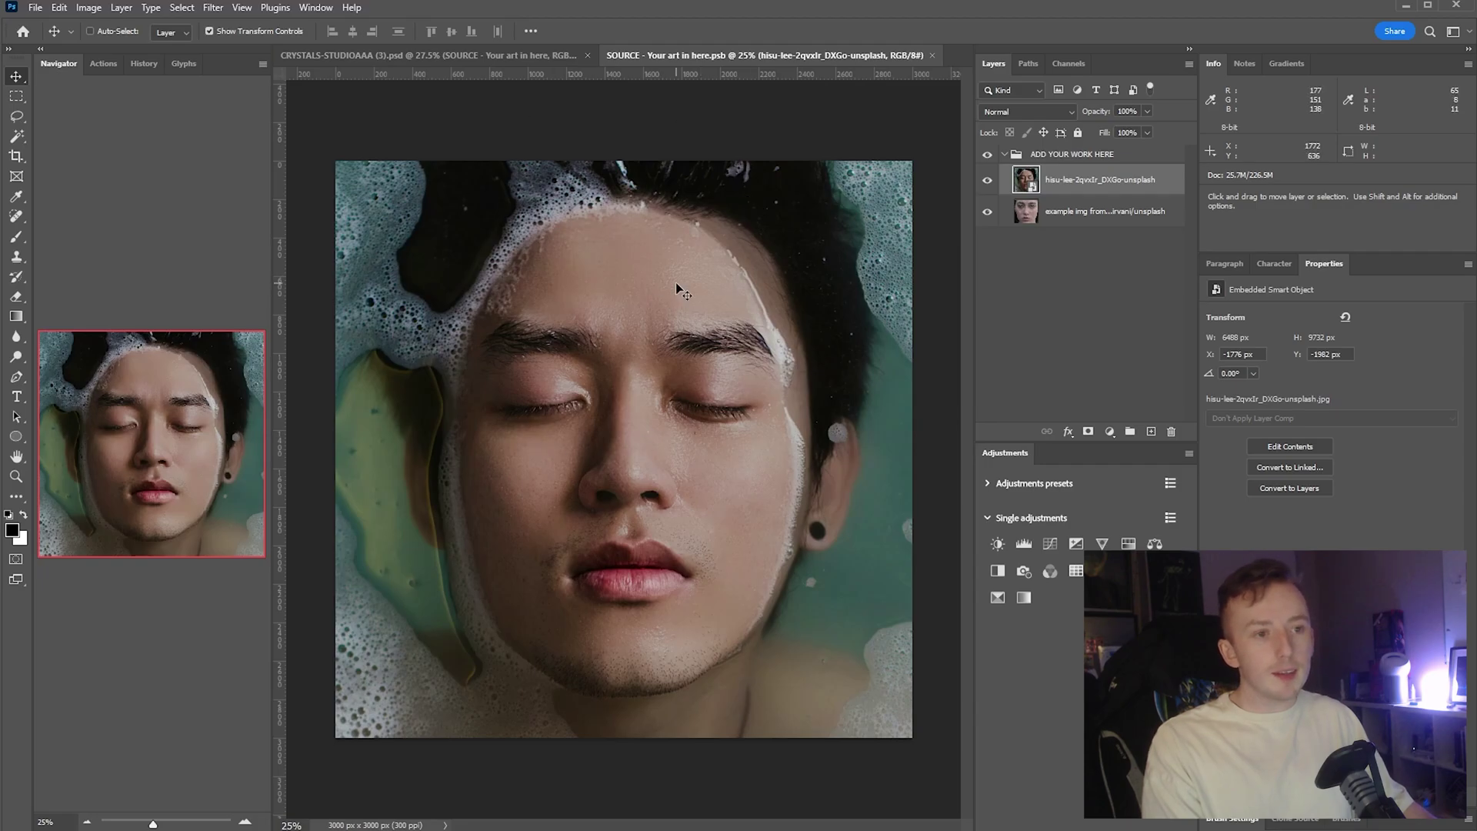
click(482, 59)
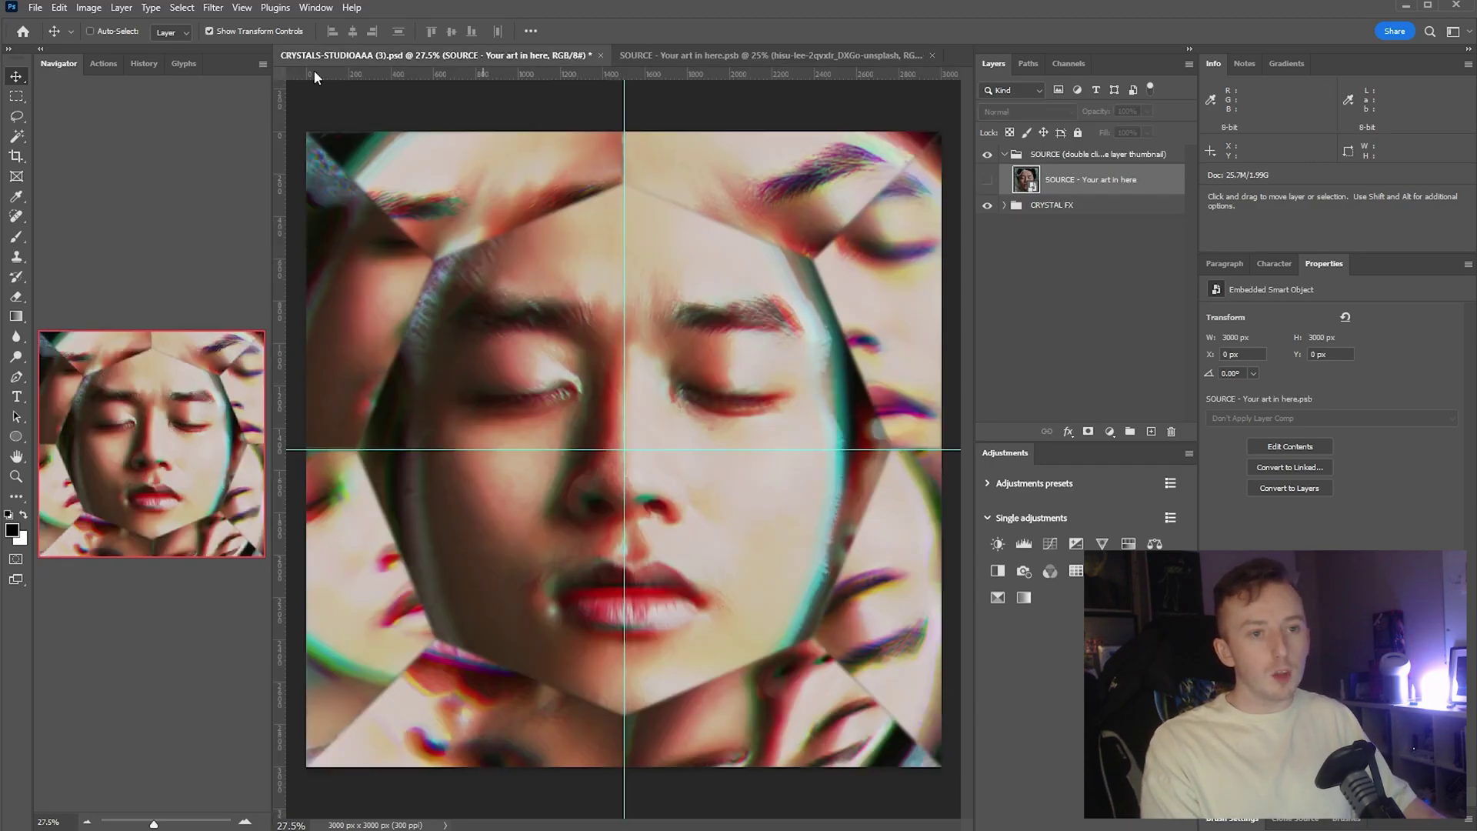
click(118, 9)
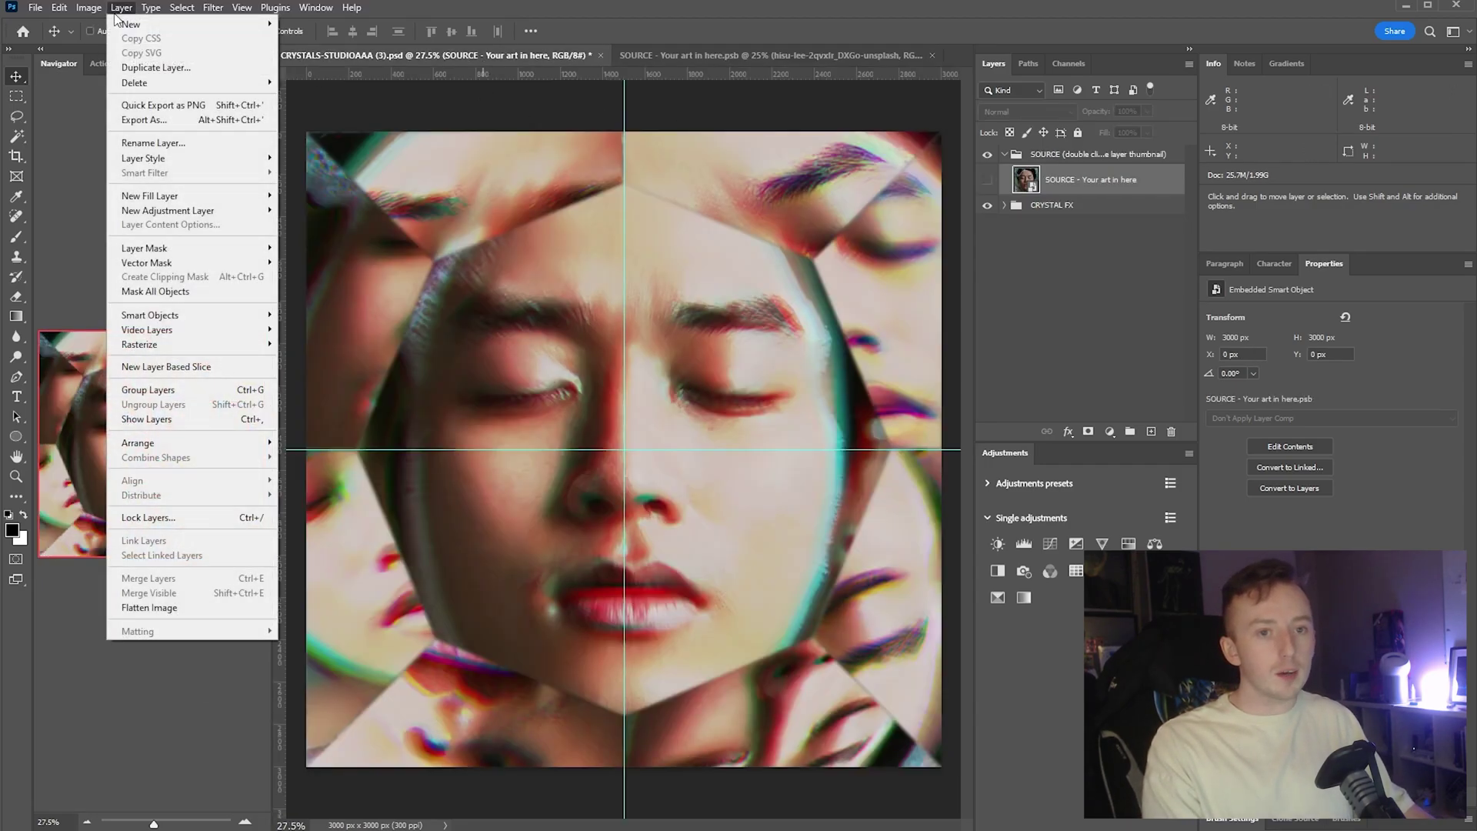
mouse_move(207, 320)
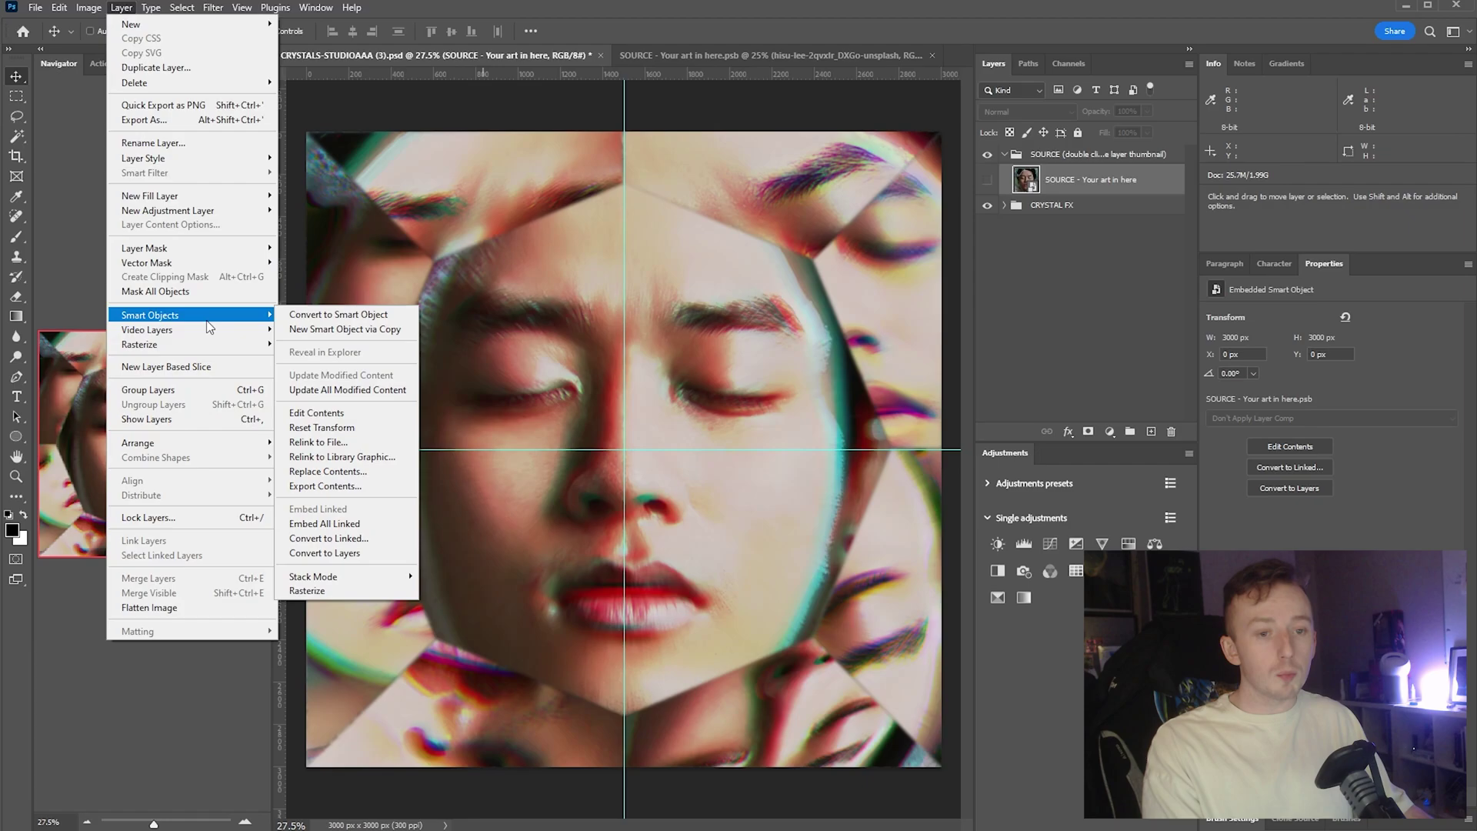
click(335, 390)
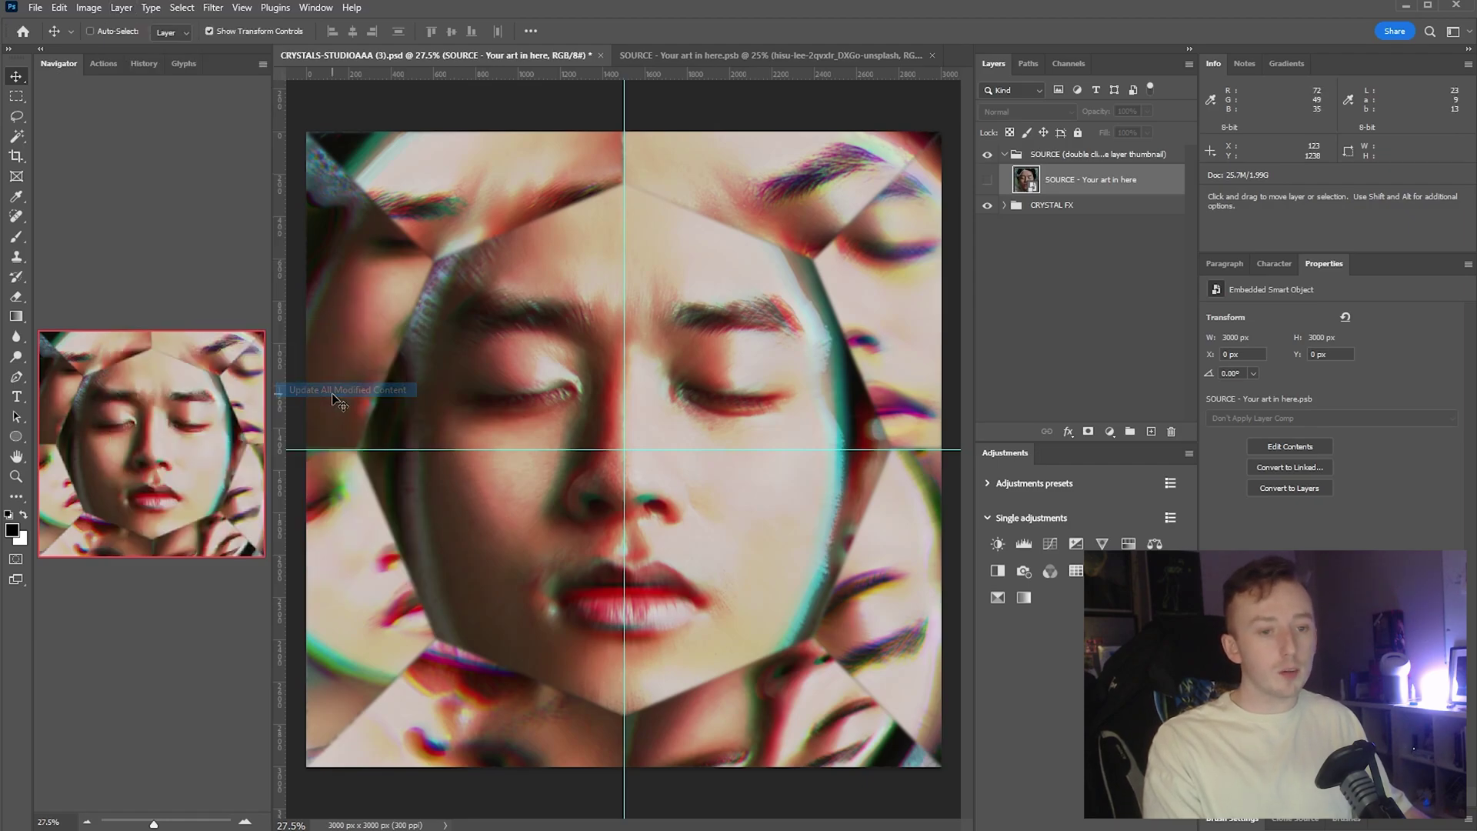
click(1004, 206)
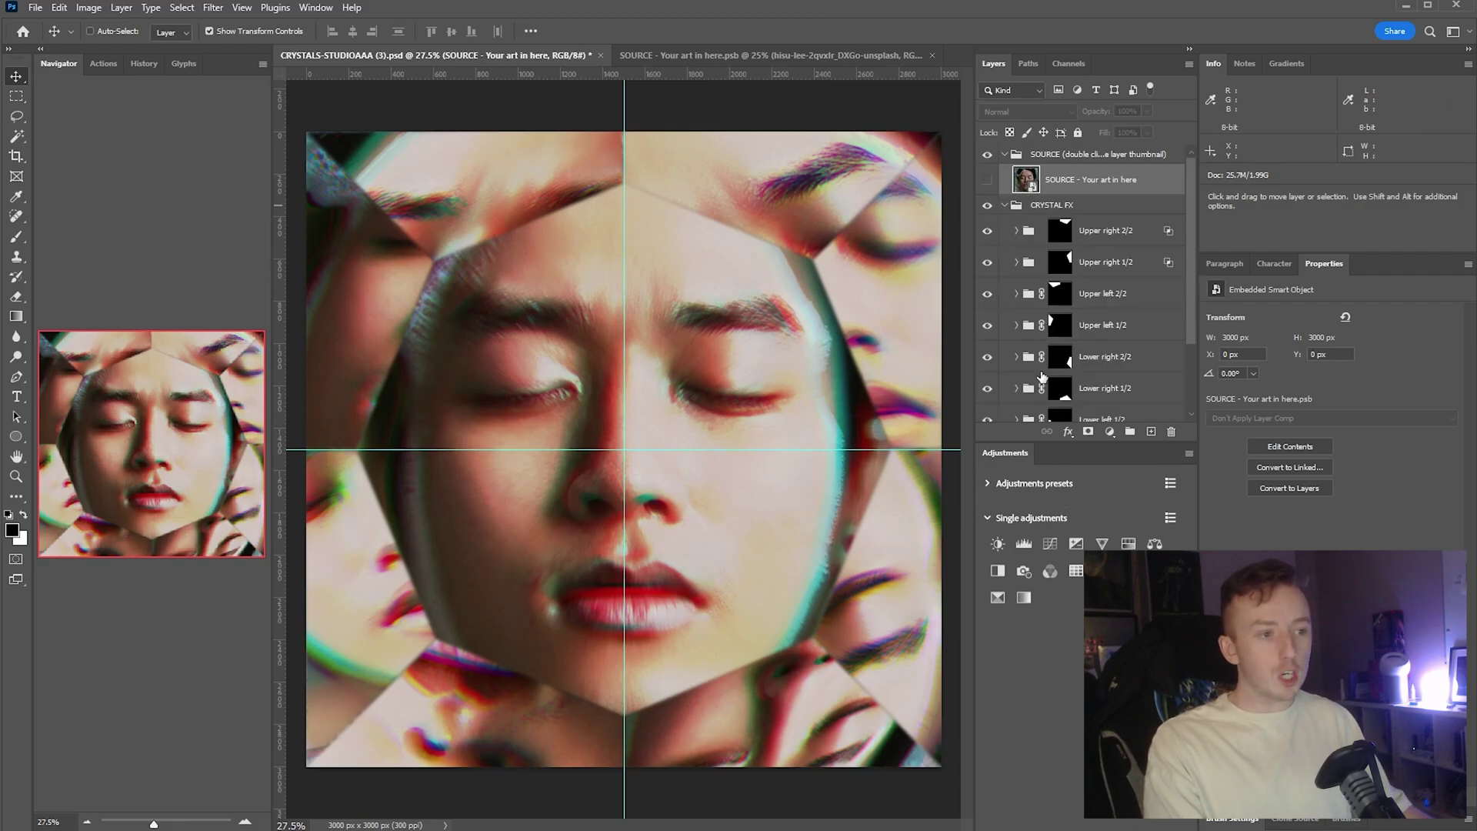
click(1004, 206)
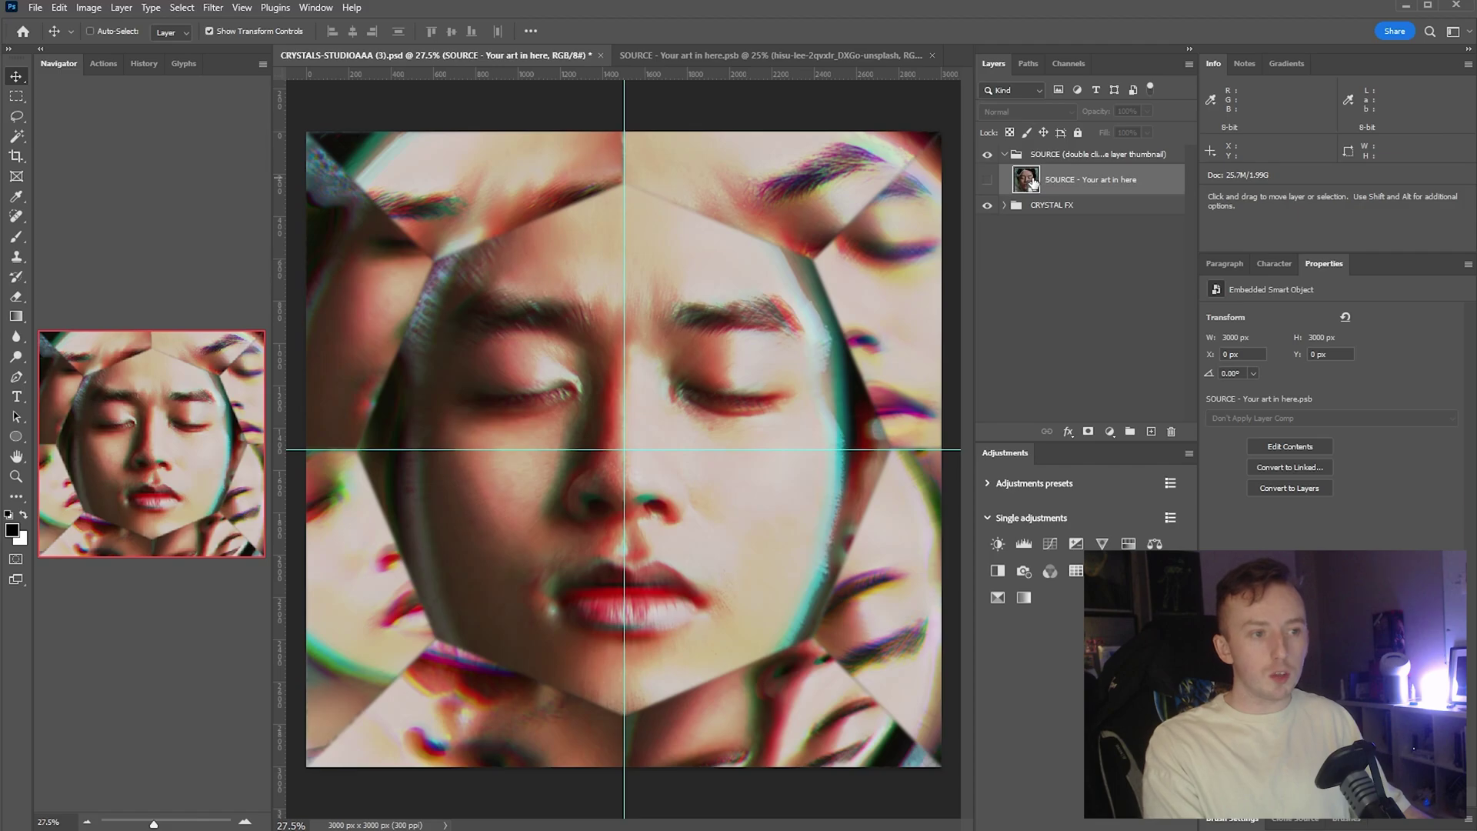
Place the Earth photo in the SOURCE smart object, enlarge and centre it so the globe nearly fills the canvas, and save.
double_click(1027, 182)
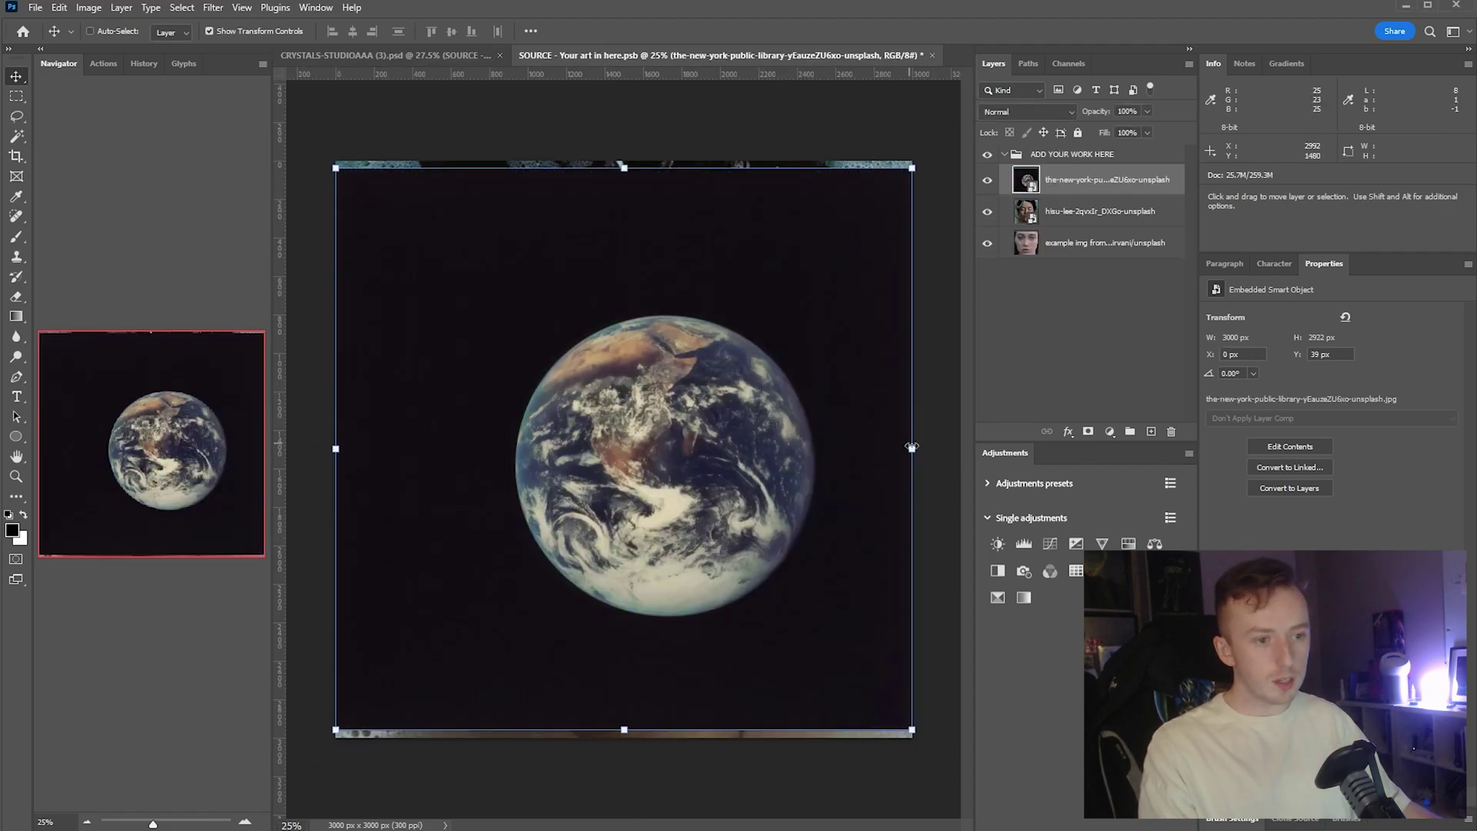
drag(919, 450, 1128, 468)
drag(651, 432, 577, 399)
scroll(736, 399, down, 7)
scroll(813, 408, up, 1)
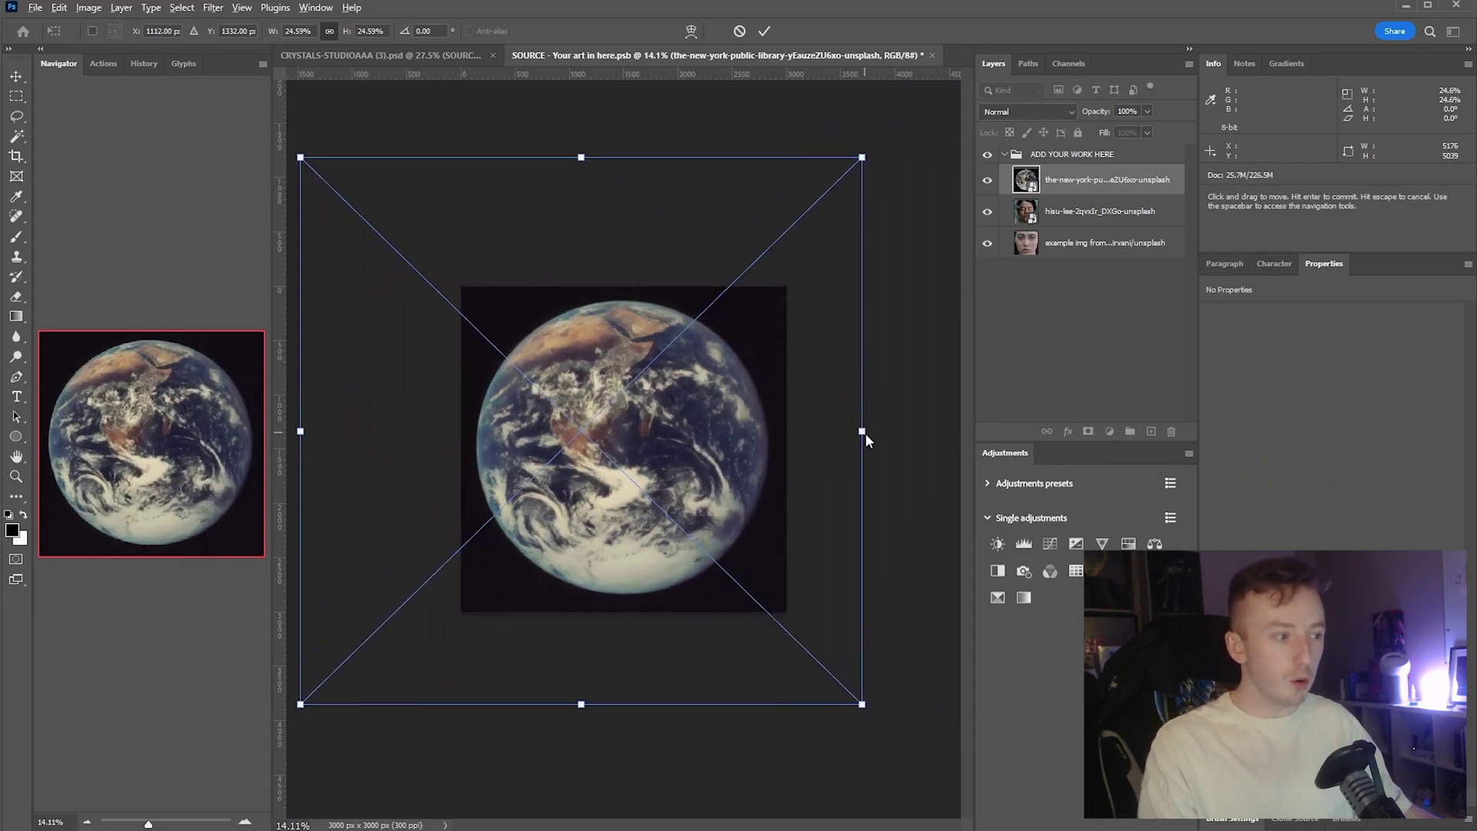
drag(866, 433, 875, 432)
drag(726, 449, 731, 450)
click(764, 31)
drag(670, 357, 667, 355)
key(ctrl+s)
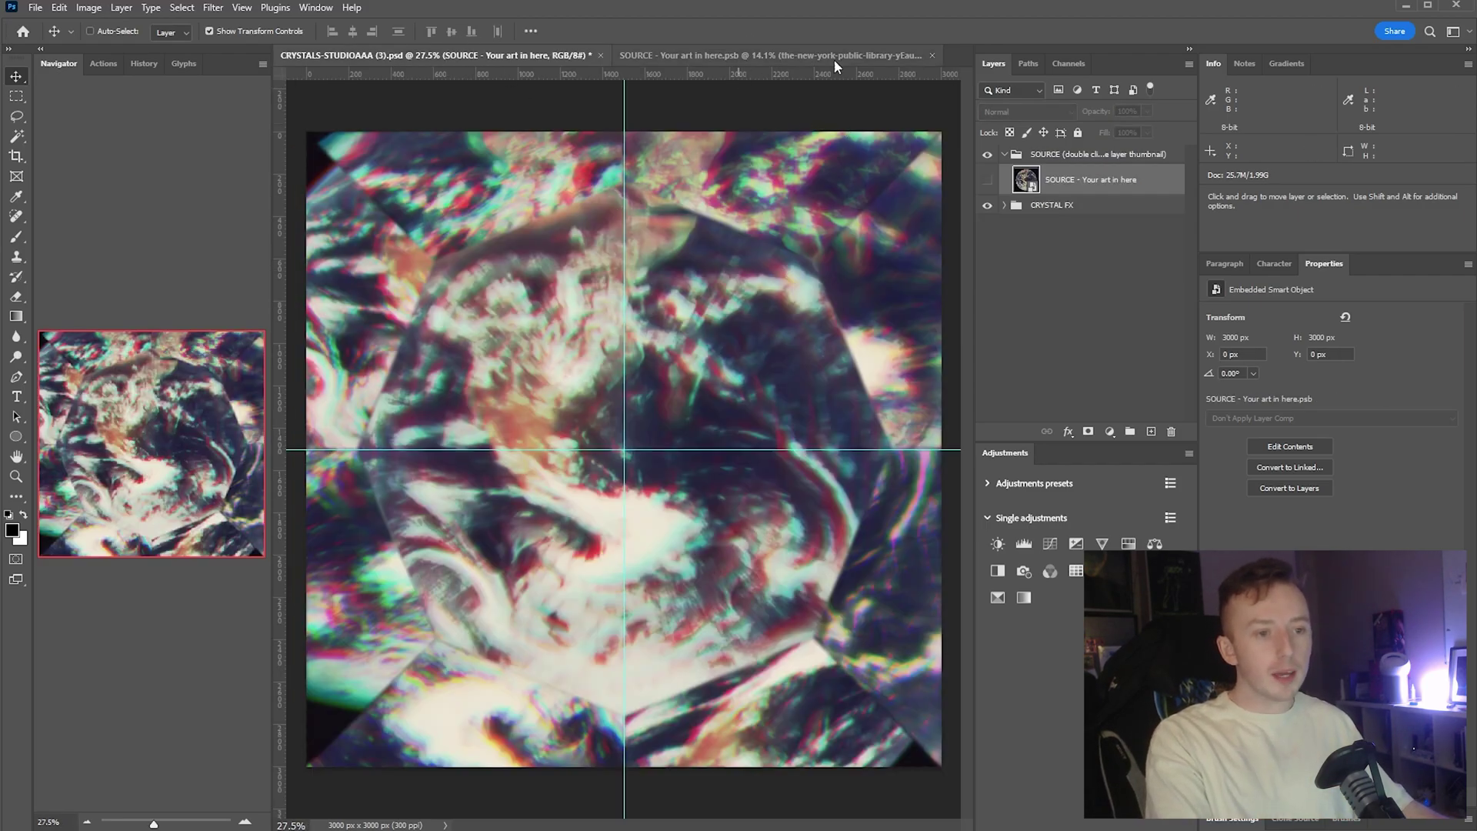
Place the PONDERING-ORB (1) image in the SOURCE smart object at 3000 by 3000 px, save, and return to the crystals document.
double_click(1030, 175)
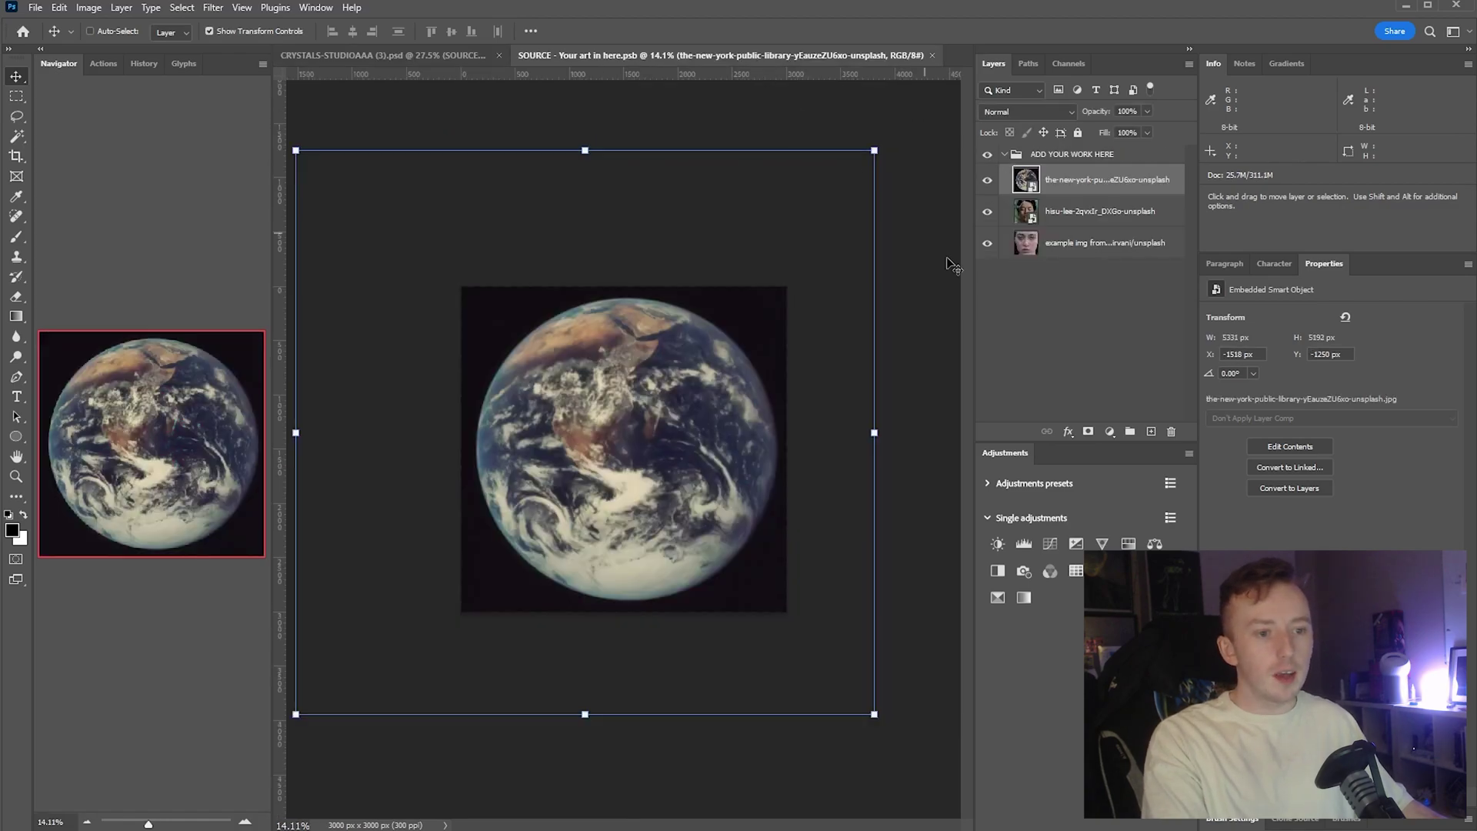
click(989, 181)
click(988, 181)
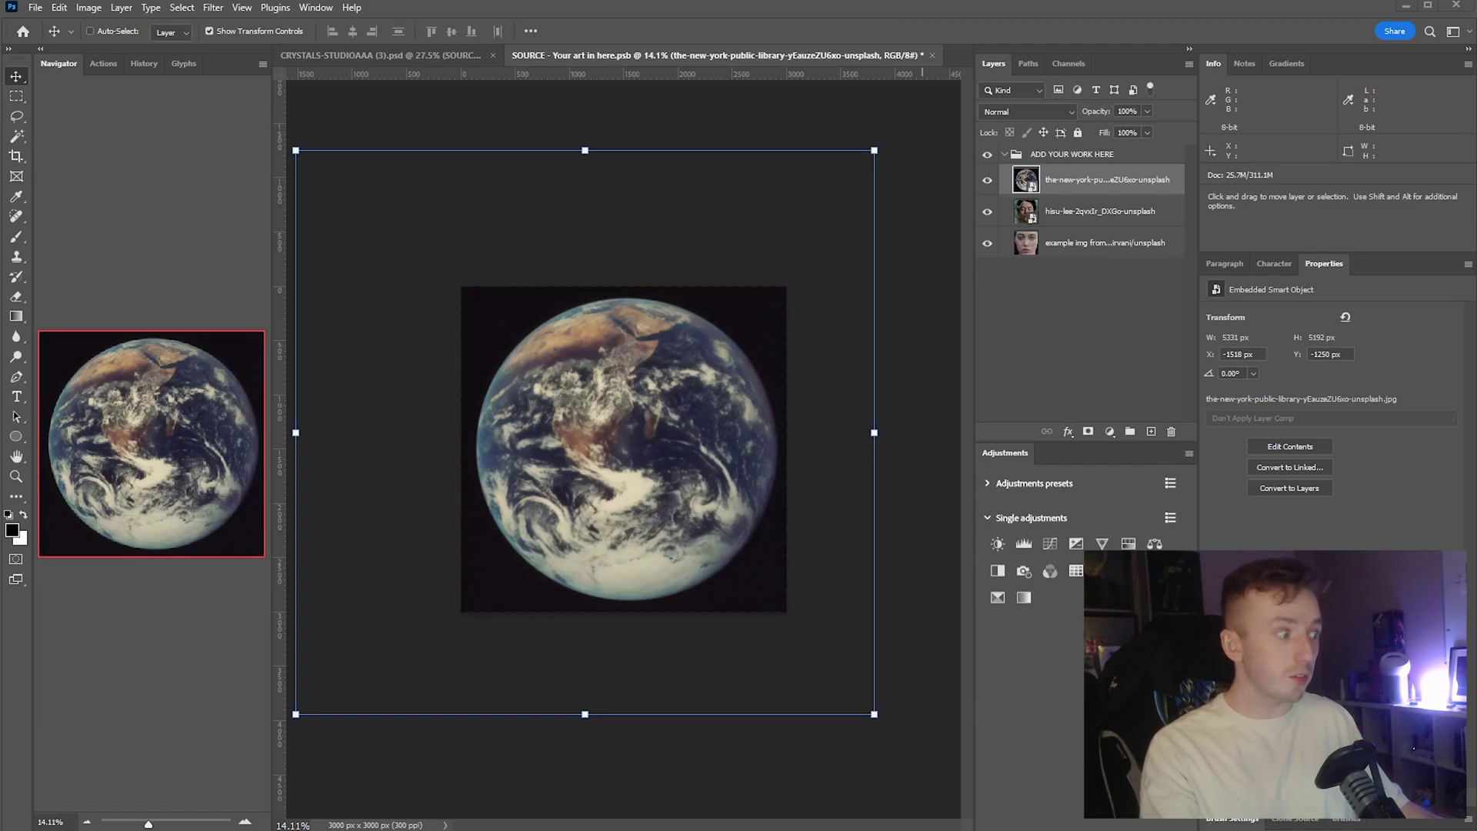
drag(1476, 414, 586, 417)
scroll(747, 462, up, 7)
scroll(747, 462, down, 2)
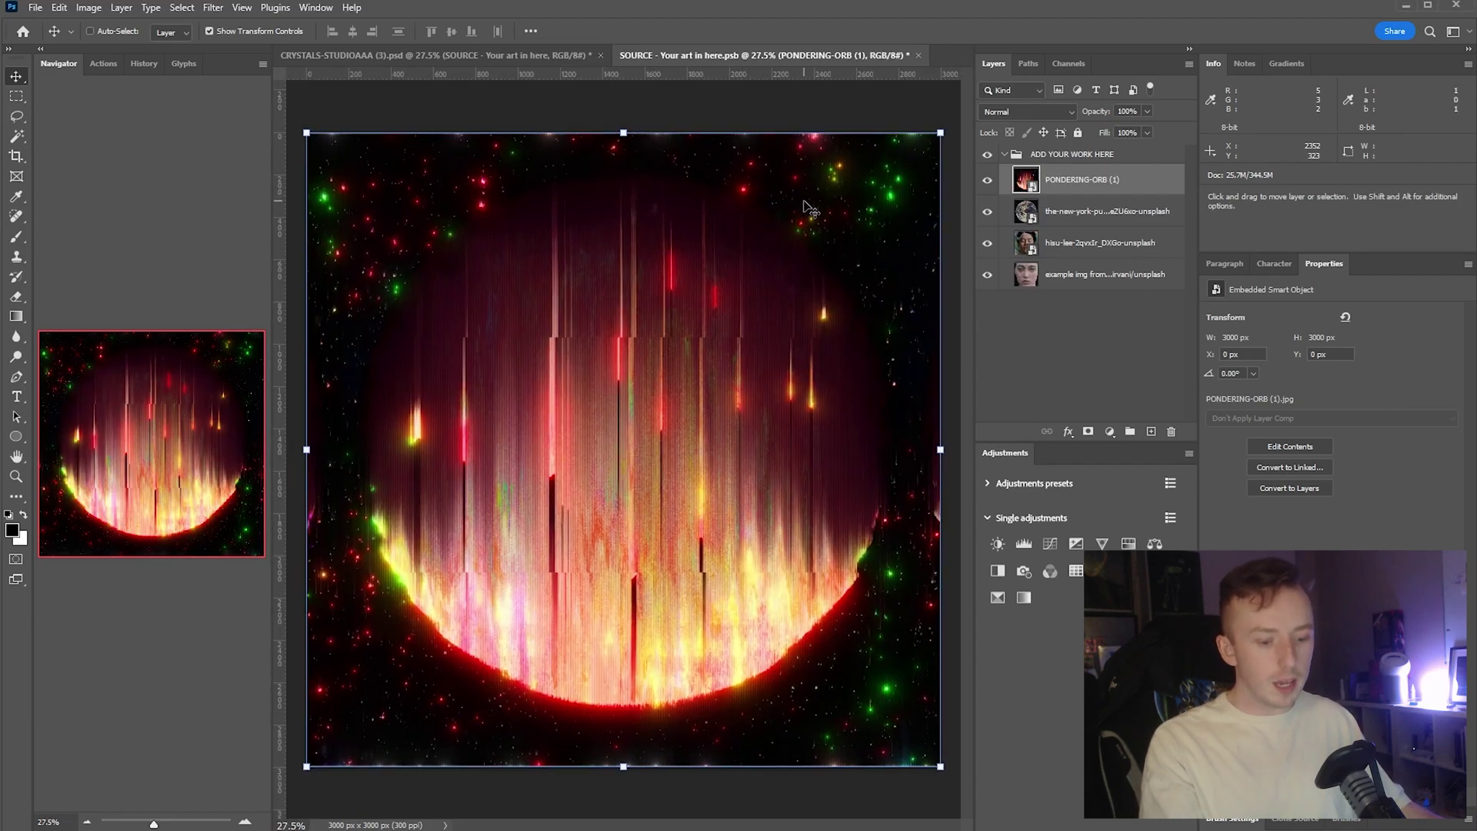
key(ctrl+s)
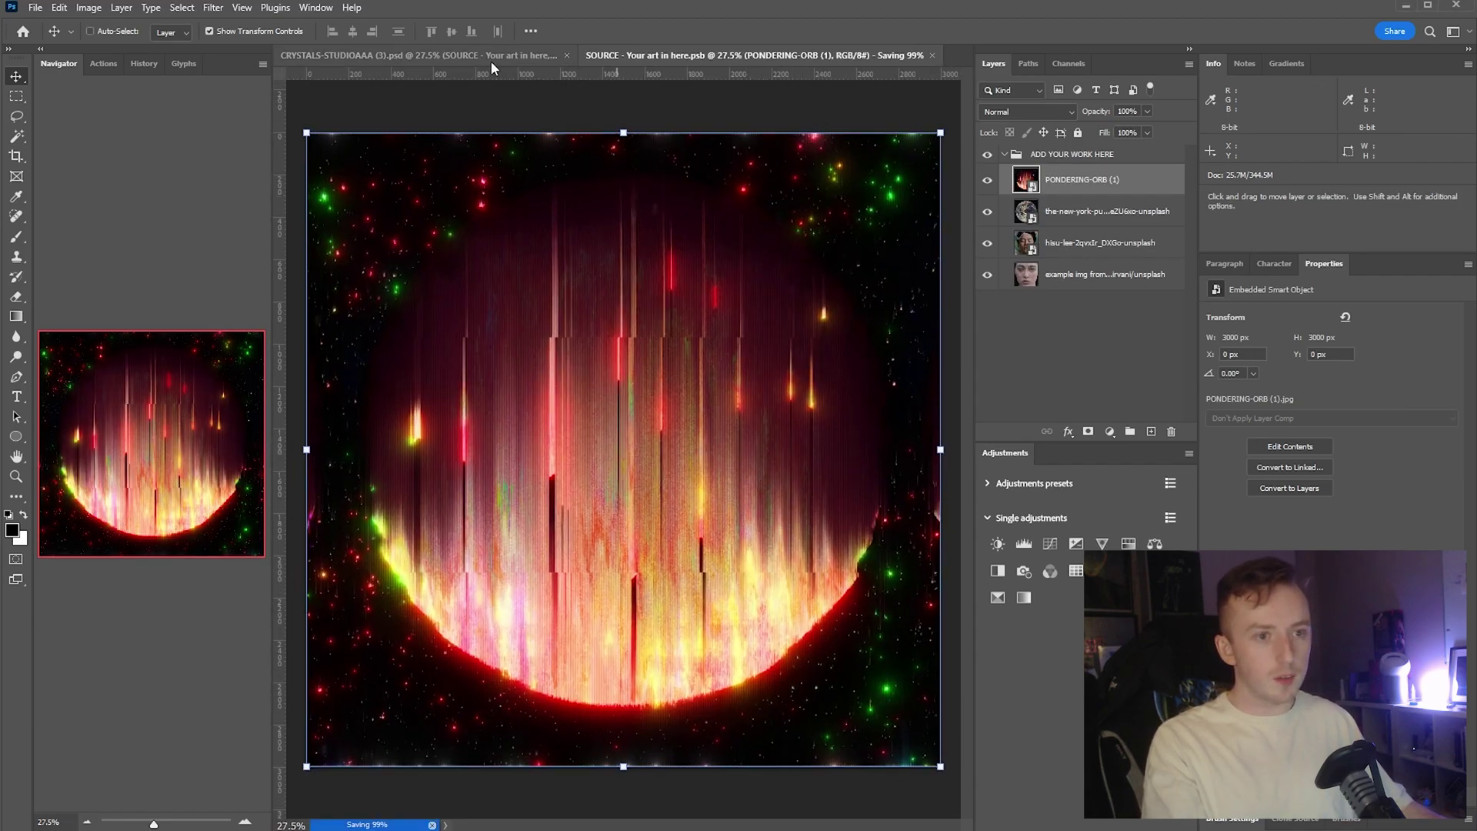
click(477, 56)
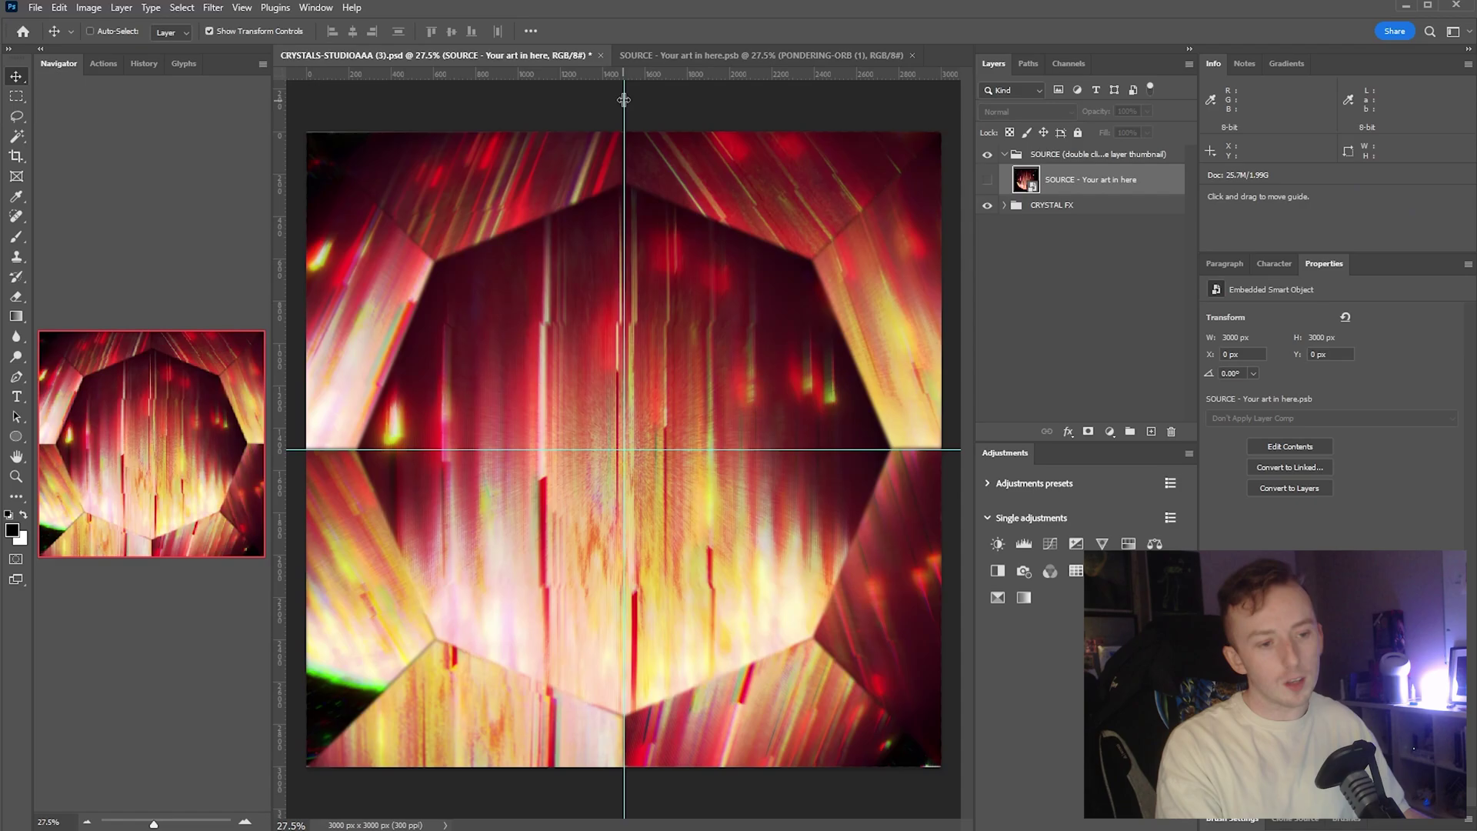
Hide the PONDERING-ORB, Earth and man-in-foam layers in the SOURCE smart object, leaving only the example portrait shown.
click(772, 54)
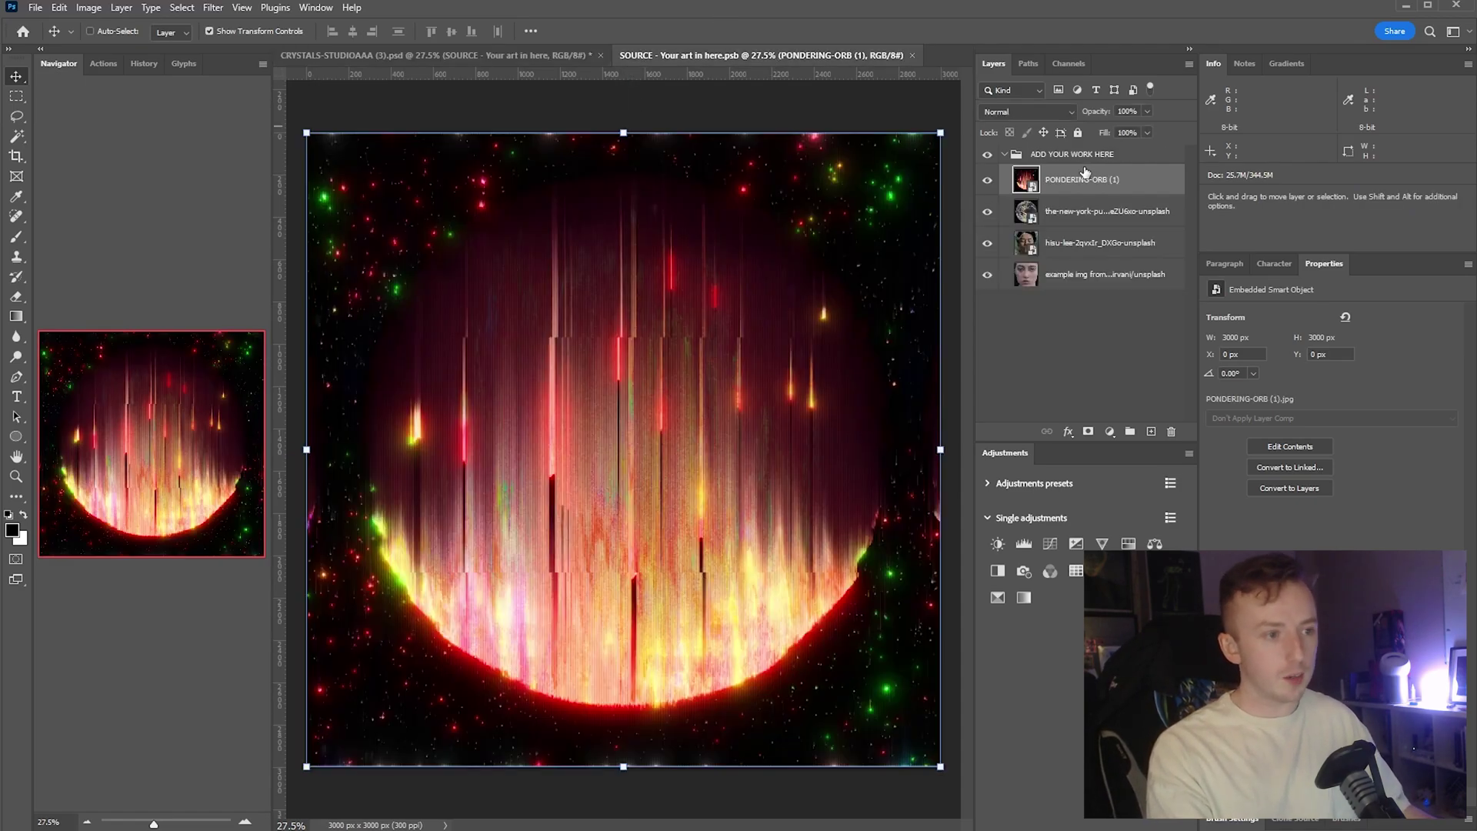
click(988, 180)
click(988, 212)
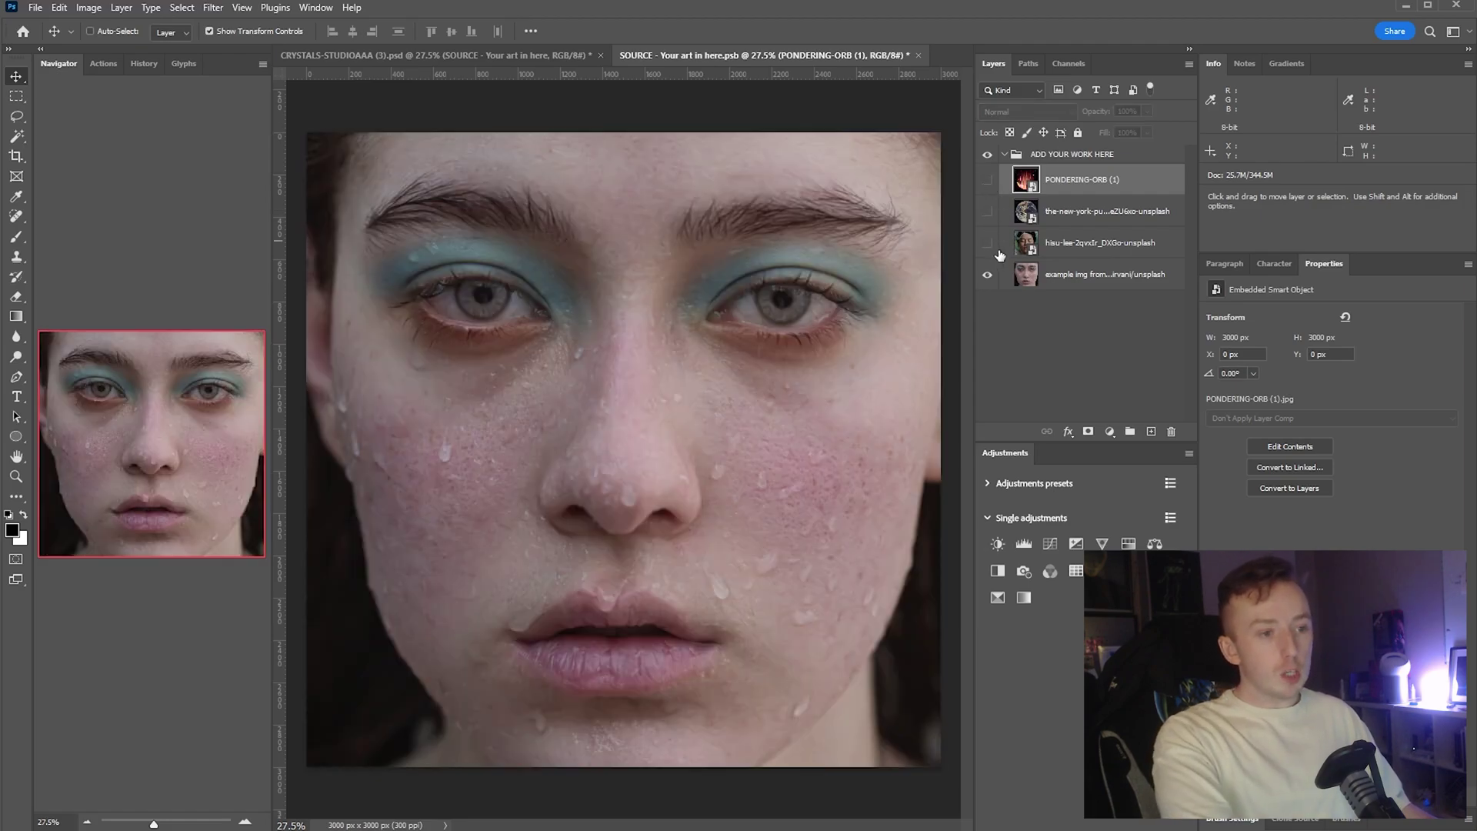
click(987, 243)
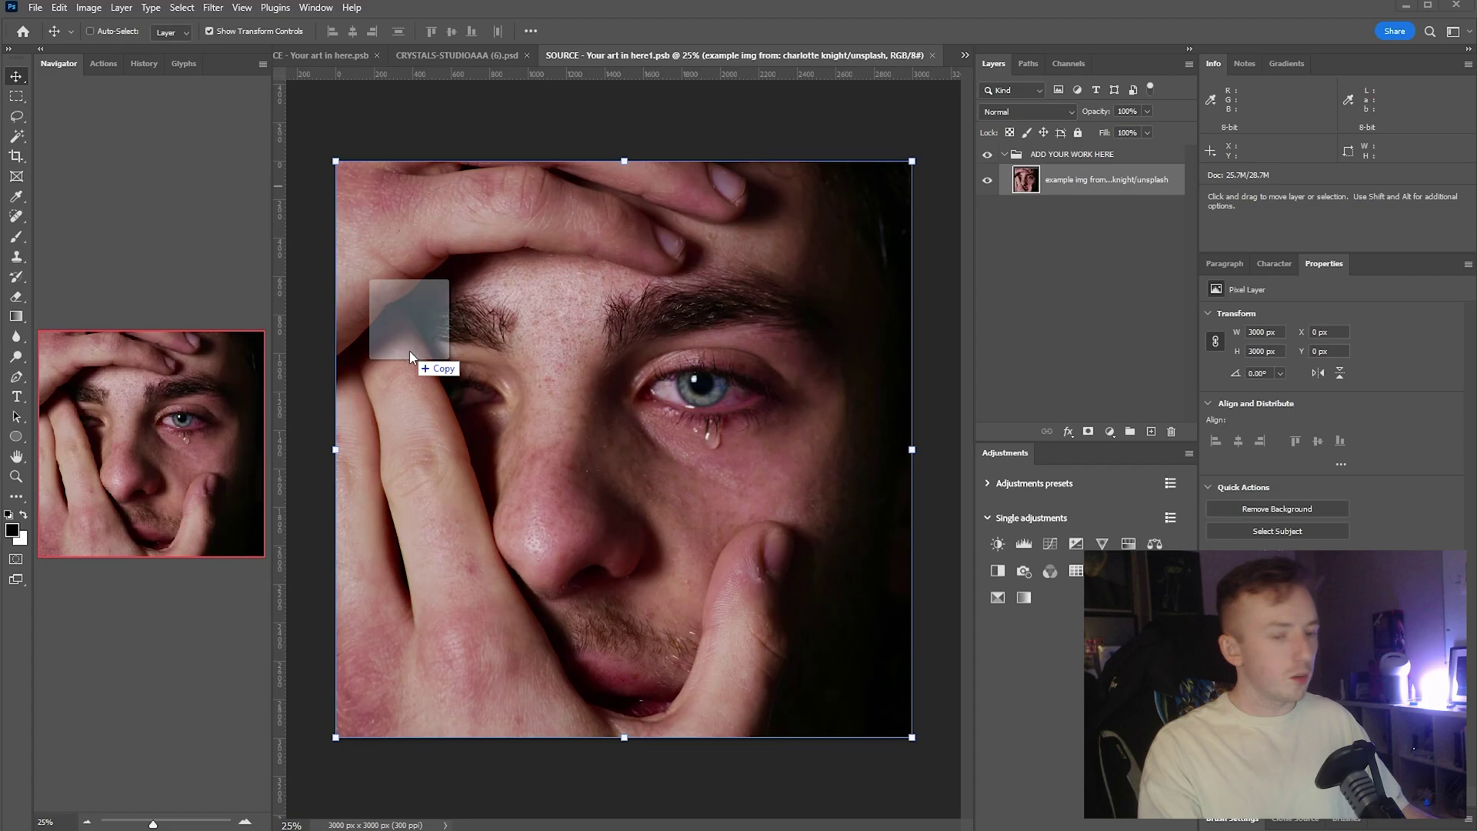
drag(415, 323, 954, 231)
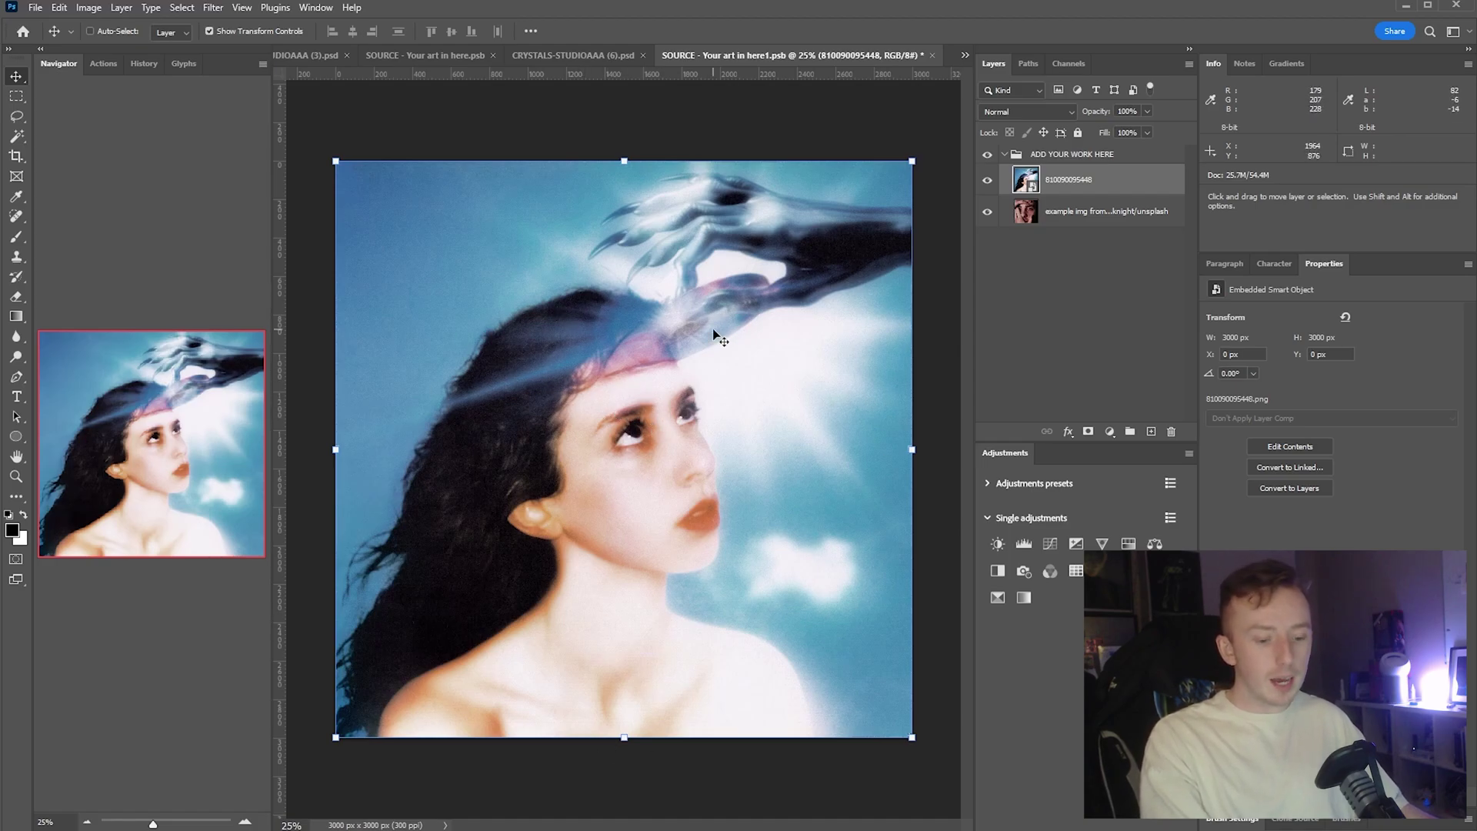
In CRYSTALS-STUDIOAAA (6), set the Upper right segment's CHANGE BLEND MODE layer to Color Dodge.
click(573, 55)
click(1004, 206)
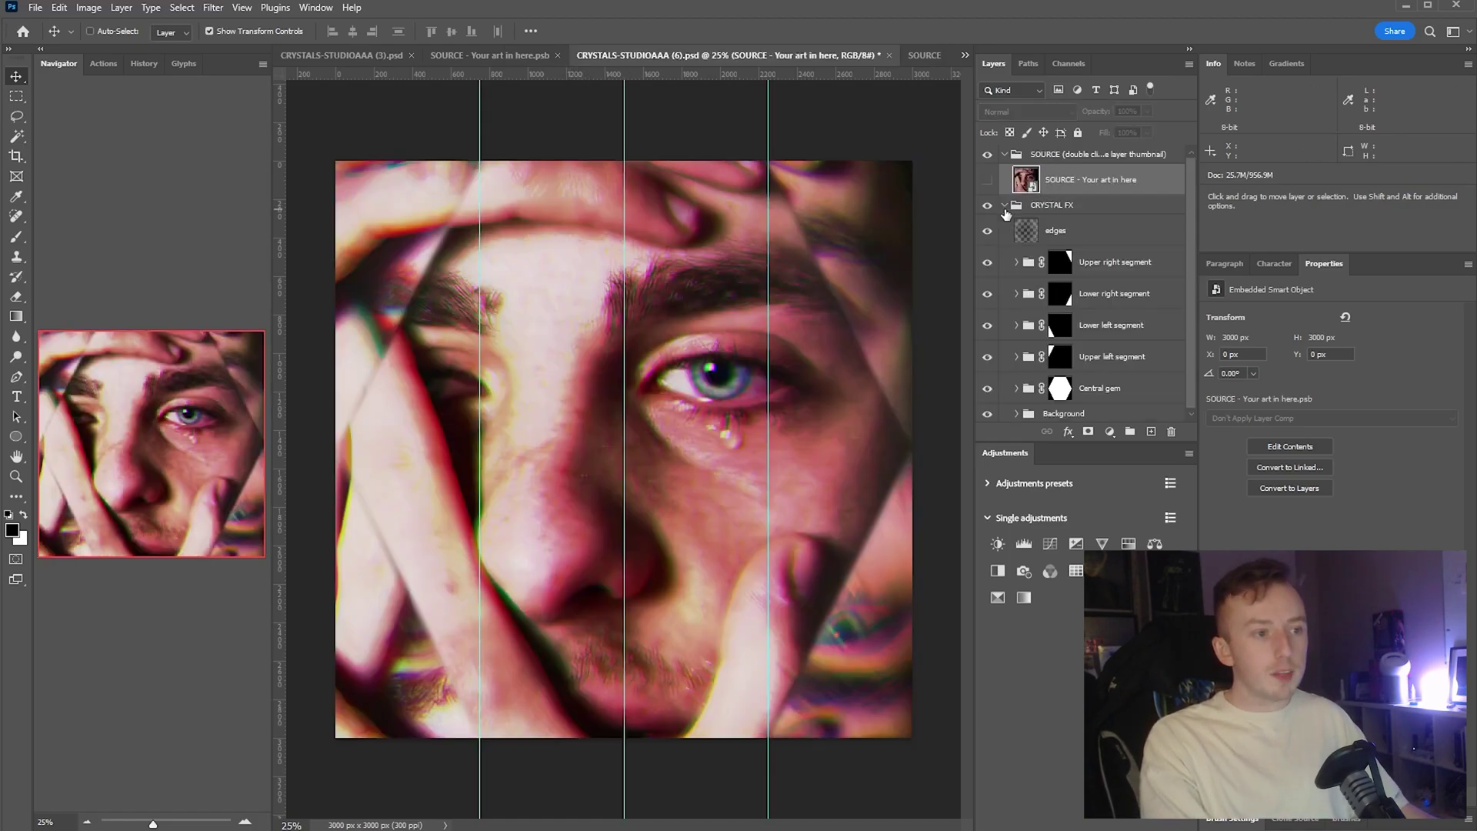
click(1017, 263)
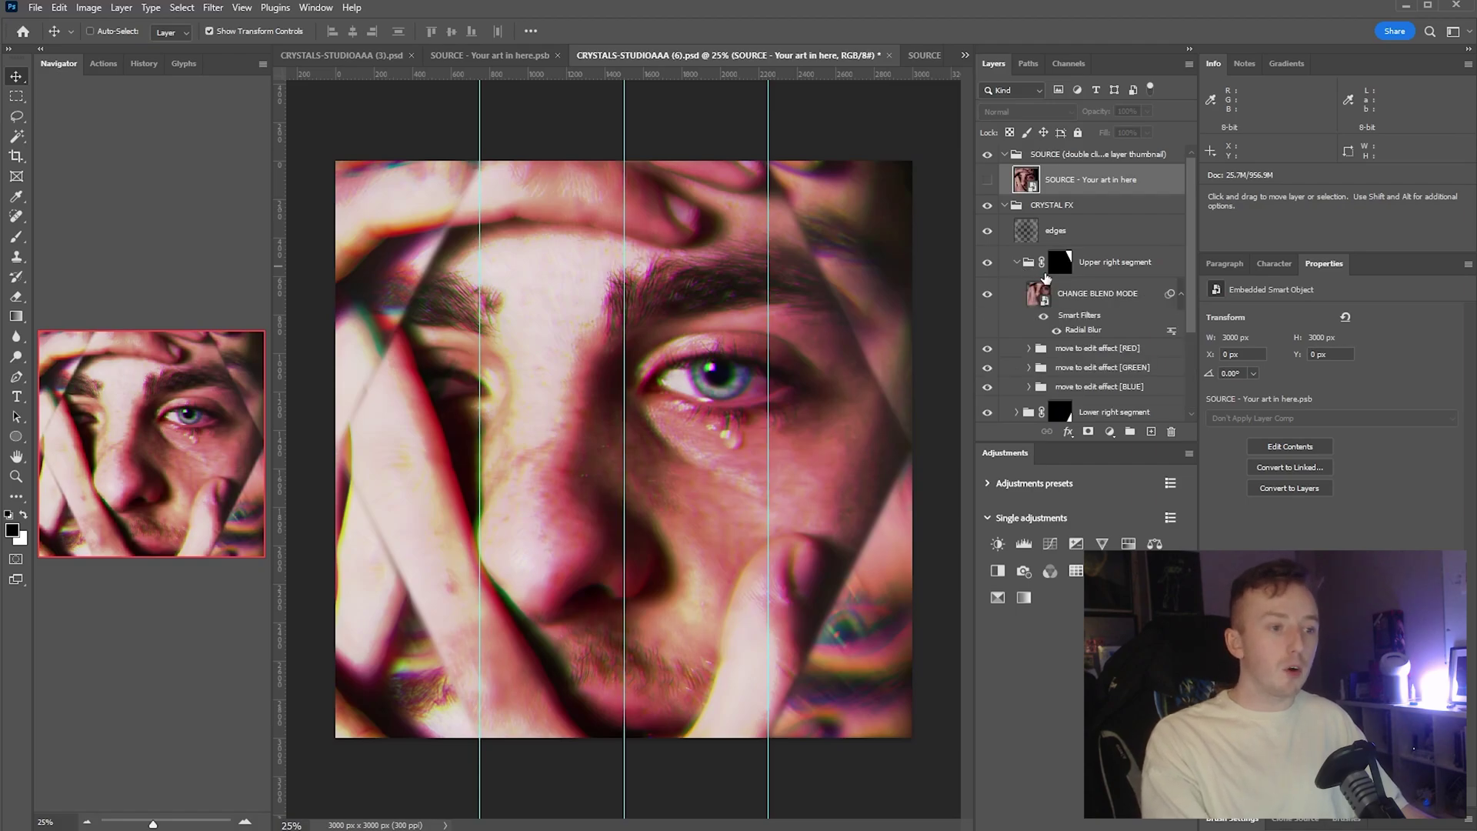
click(1120, 294)
click(1027, 112)
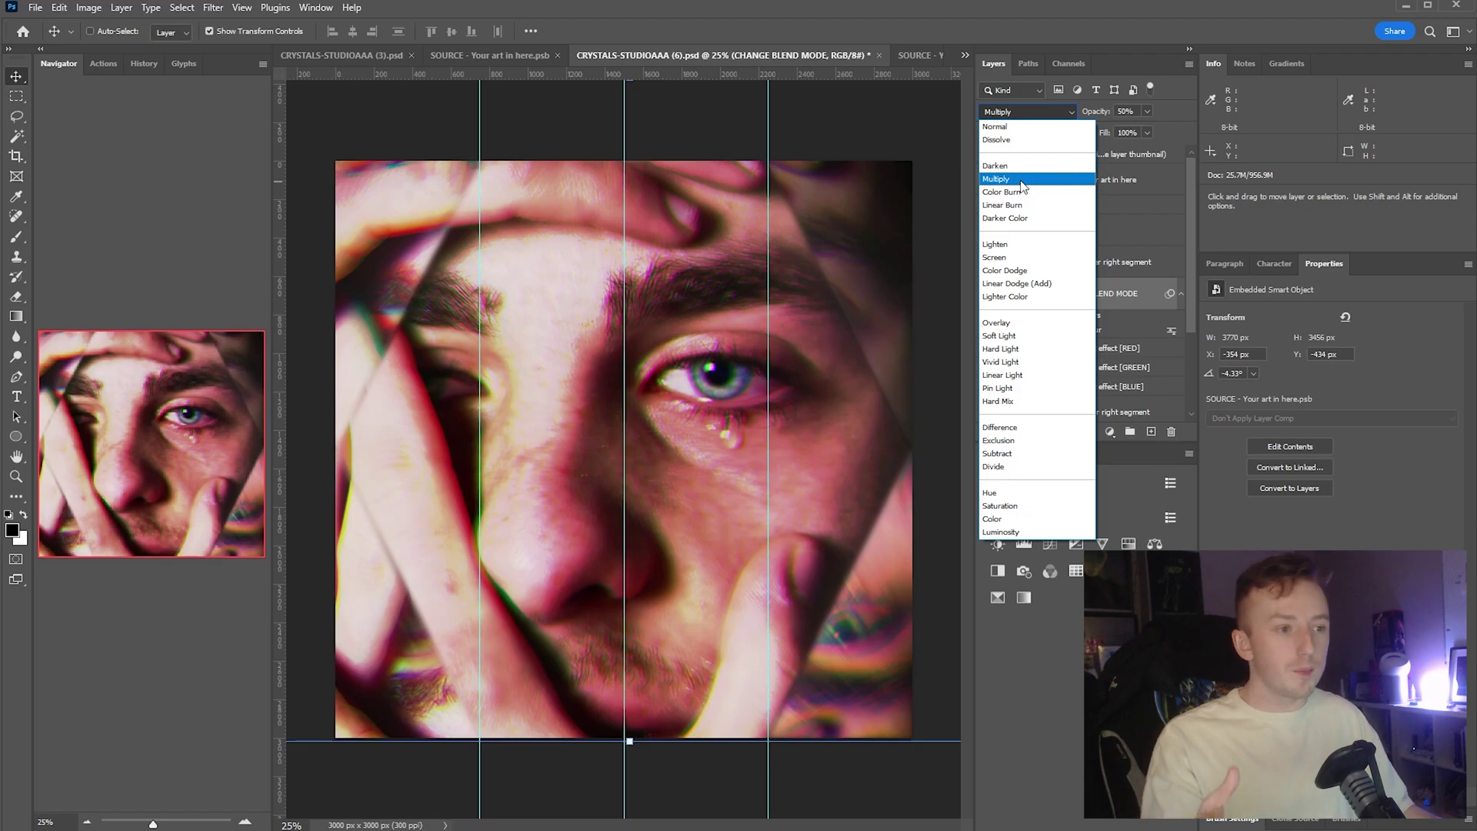
click(1033, 272)
Save the SOURCE smart object with the woman's image and return to the CRYSTALS-STUDIOAAA (6) document.
click(907, 58)
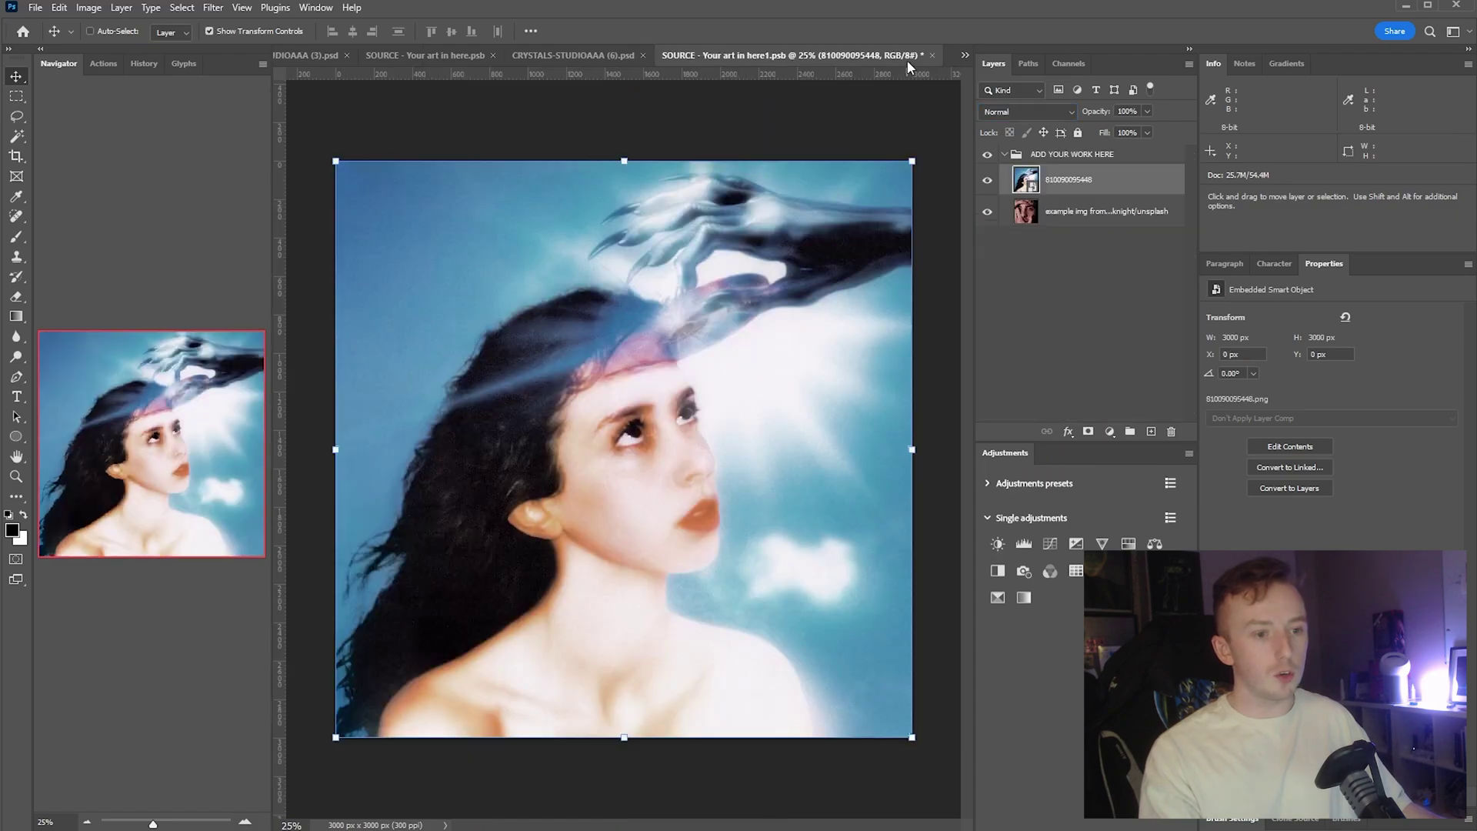
key(ctrl+s)
click(932, 55)
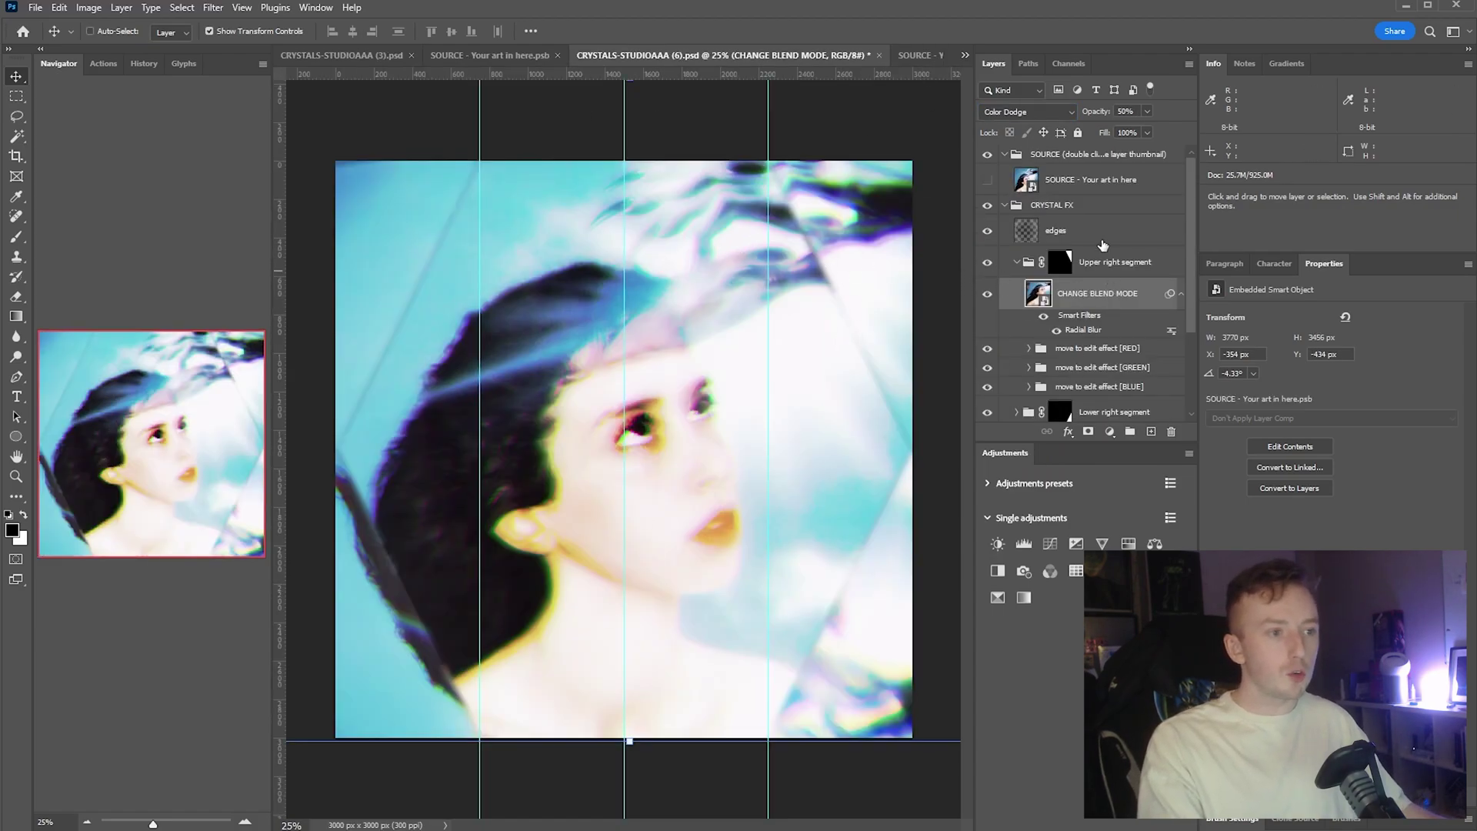
Set the CHANGE BLEND MODE layers of the Upper right segment and the Central gem to Color Burn.
click(1055, 111)
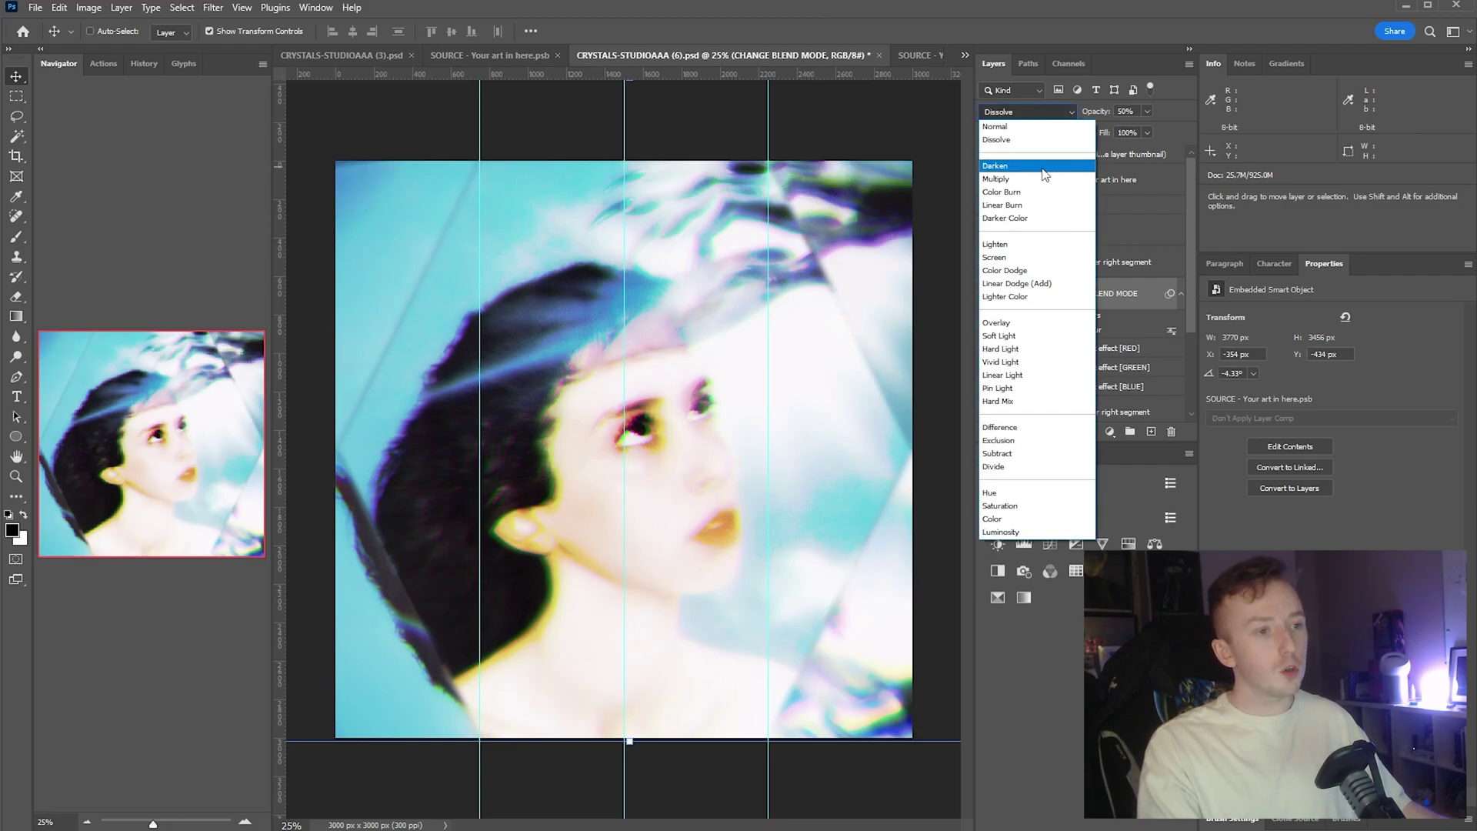
click(1038, 193)
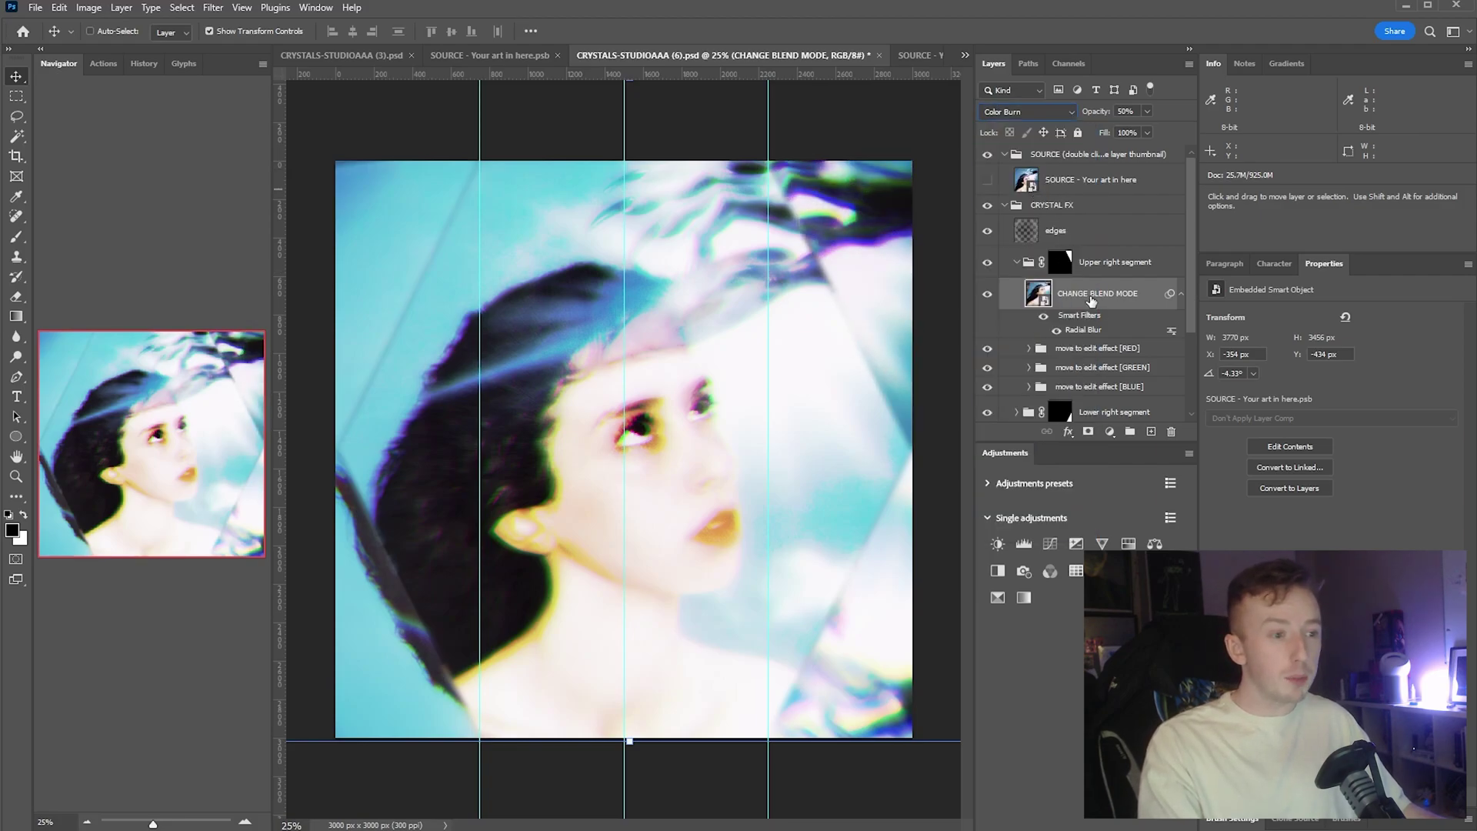
click(1031, 348)
click(1106, 306)
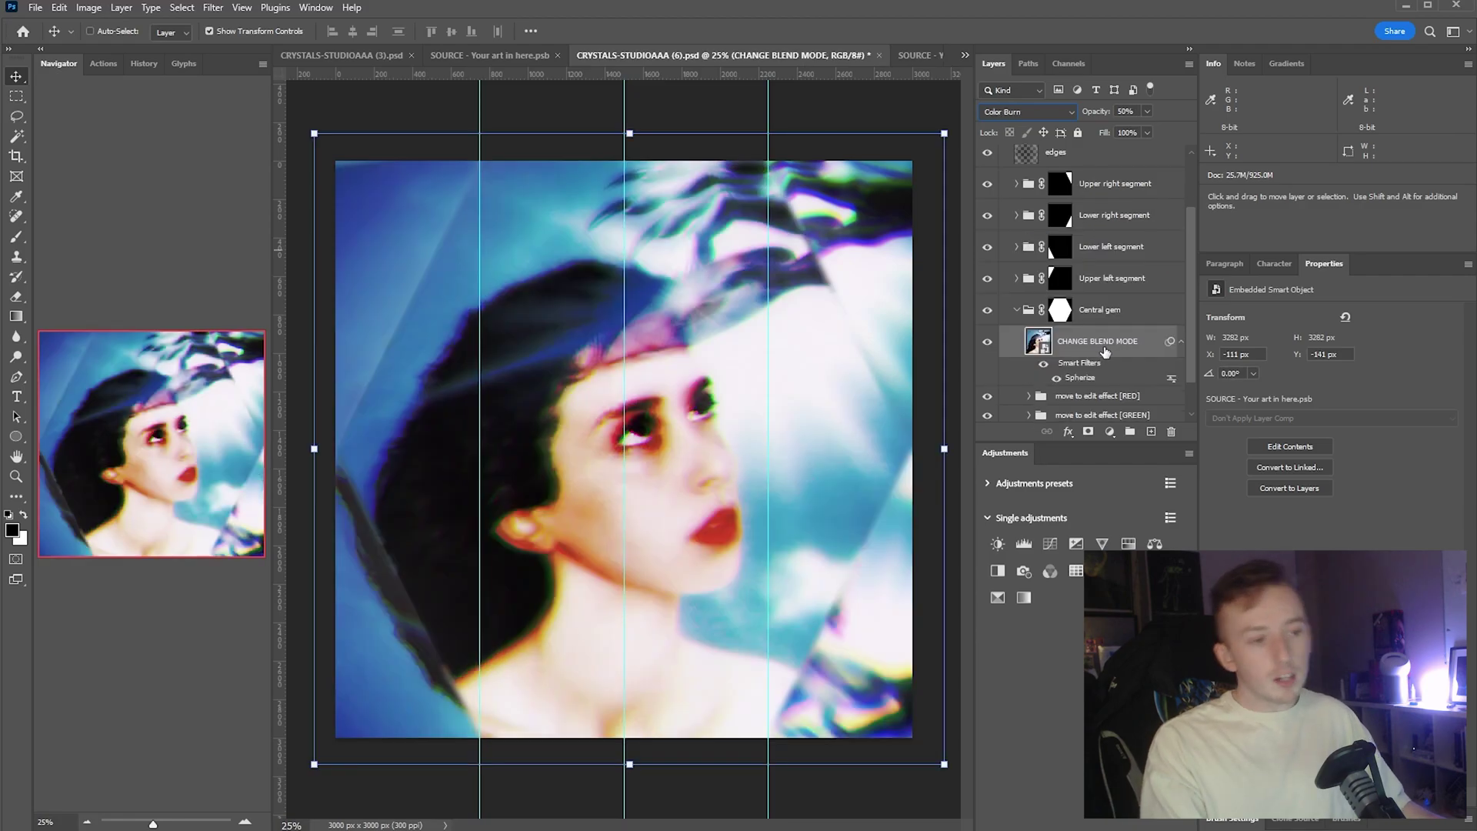
scroll(1105, 353, up, 1)
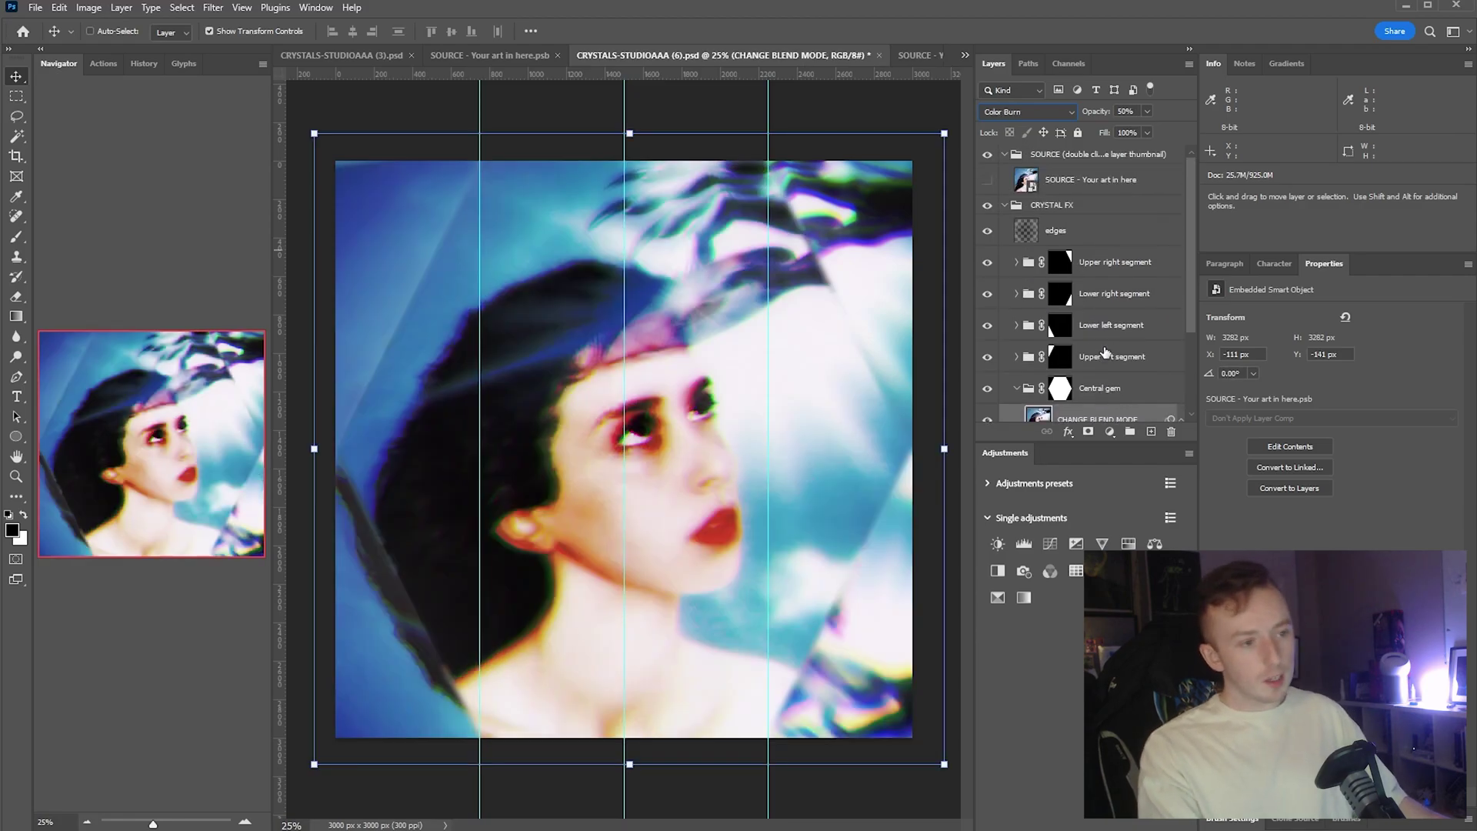
Select the edges layer and toggle its visibility to check its effect on the crystal facets.
click(1009, 233)
click(990, 233)
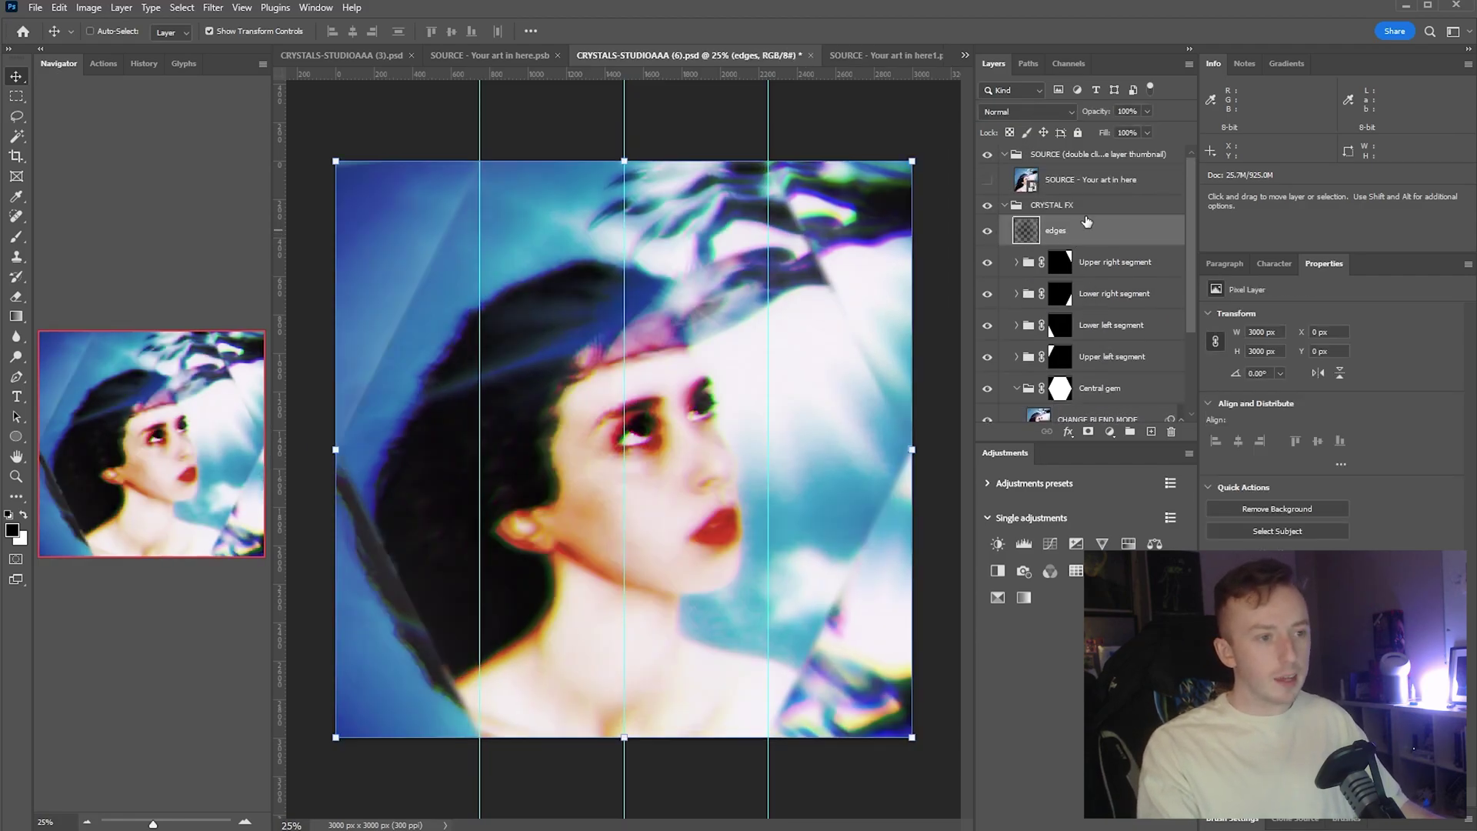
Add a Curves adjustment above the woman's image in the SOURCE smart object, pull the curve down to darken it, and save.
double_click(1028, 184)
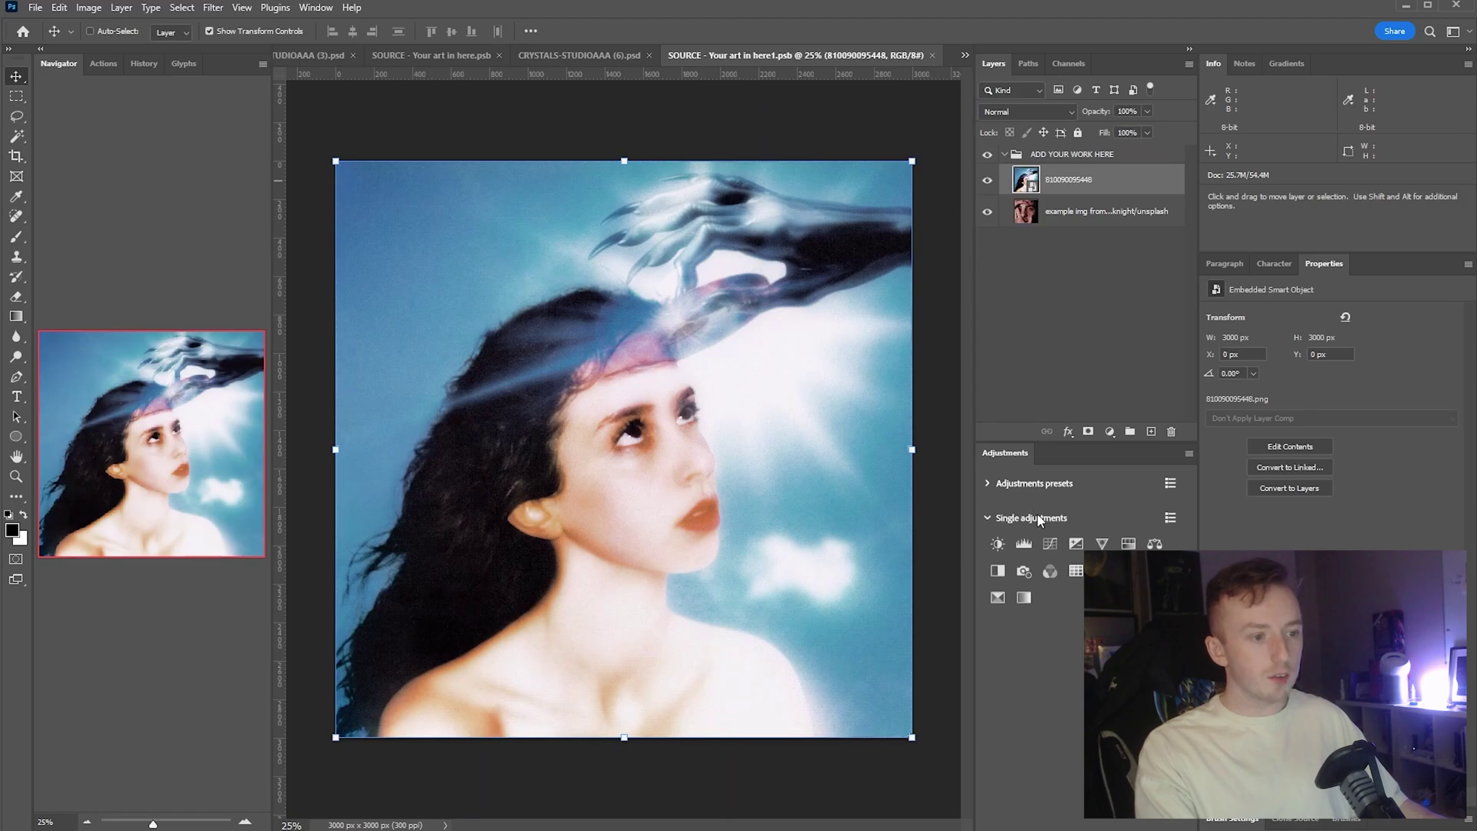
click(1051, 544)
drag(1311, 486, 1310, 516)
drag(1408, 410, 1420, 407)
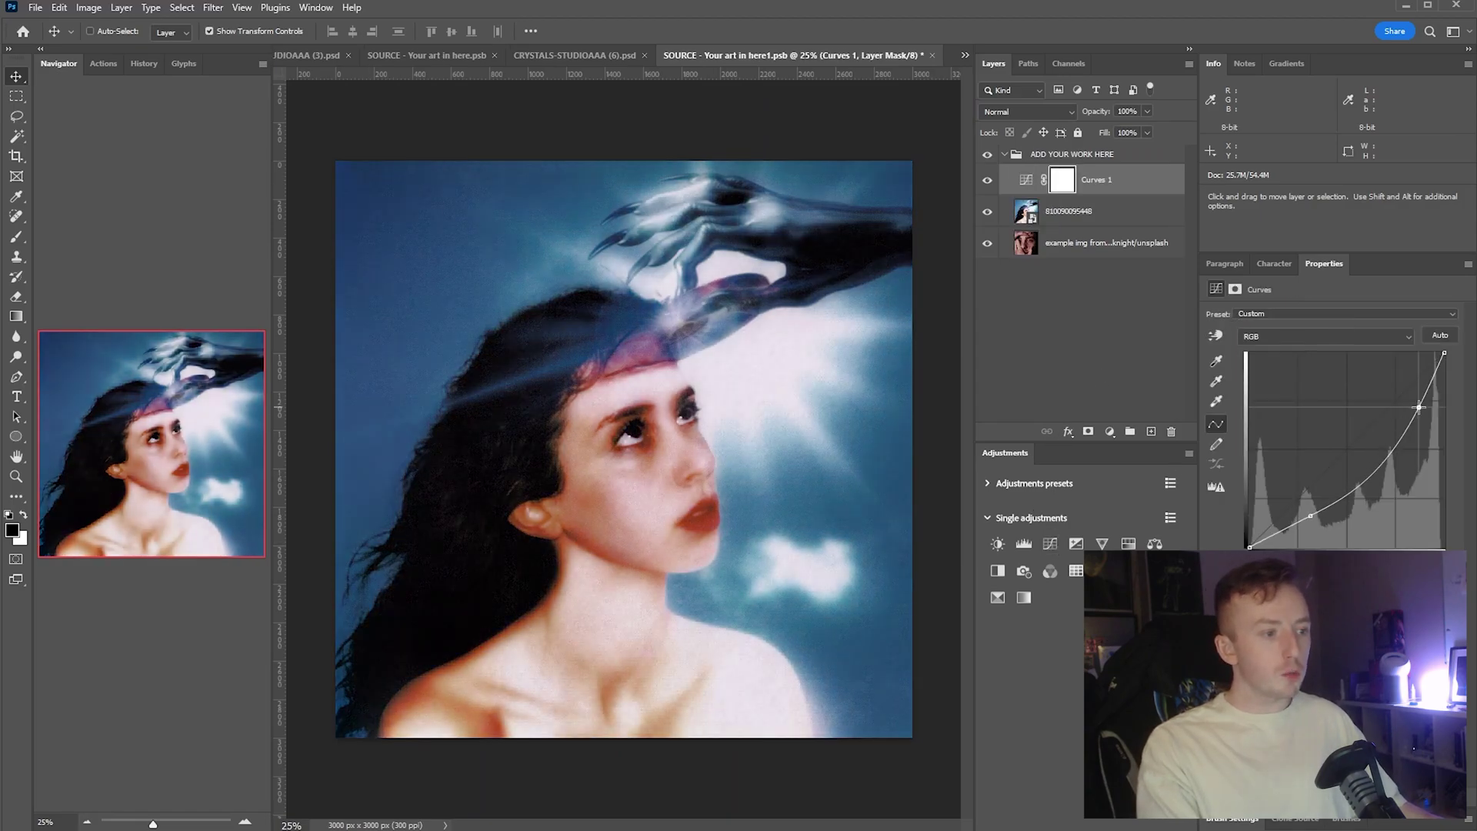
key(ctrl+s)
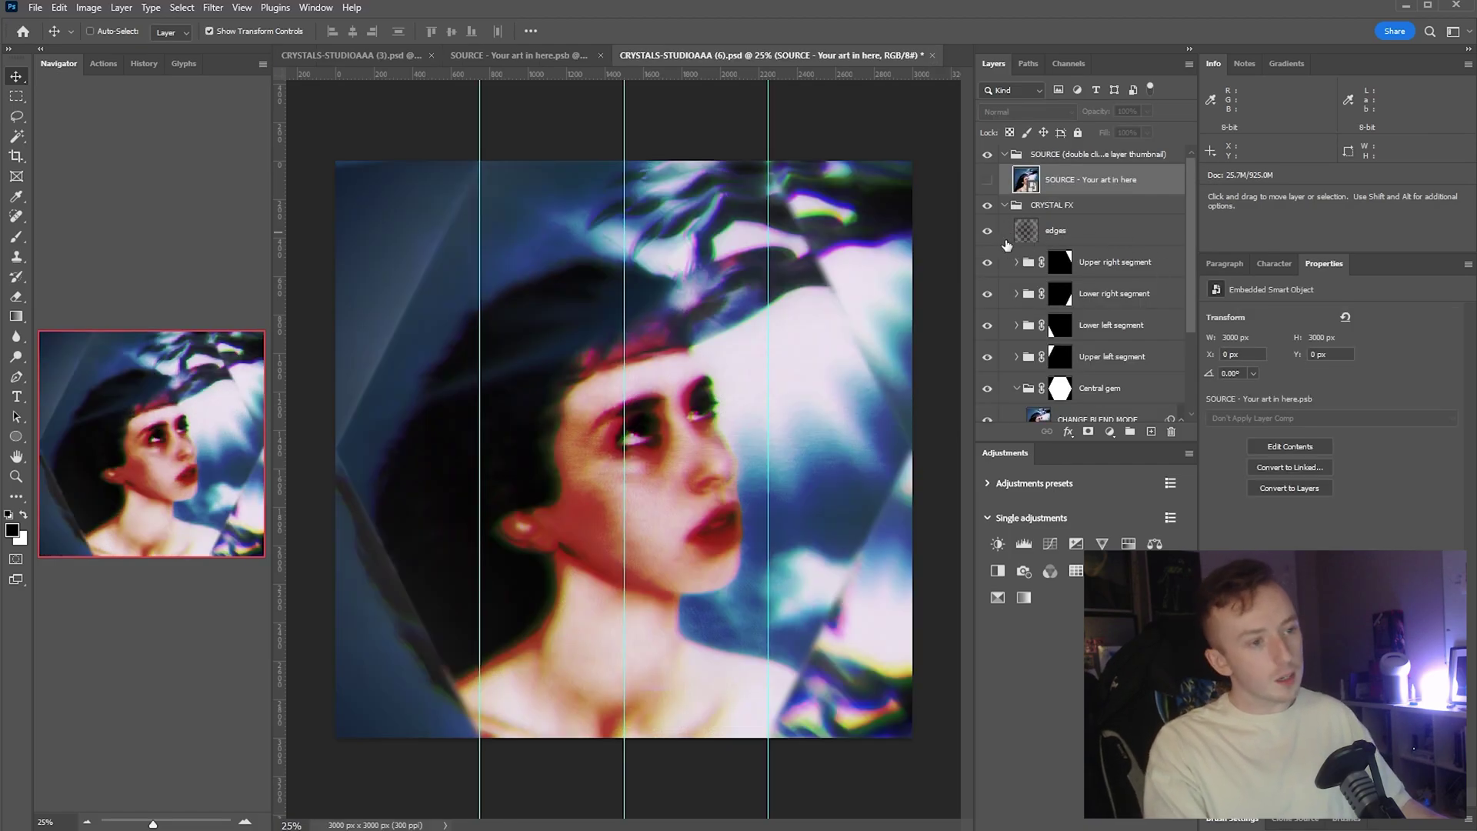
Compare the darkened crystal artwork with and without the edges layer.
click(988, 234)
click(988, 234)
Nudge the Central gem's move to edit effect [RED] group down and left to adjust the red channel offset.
scroll(1125, 329, down, 2)
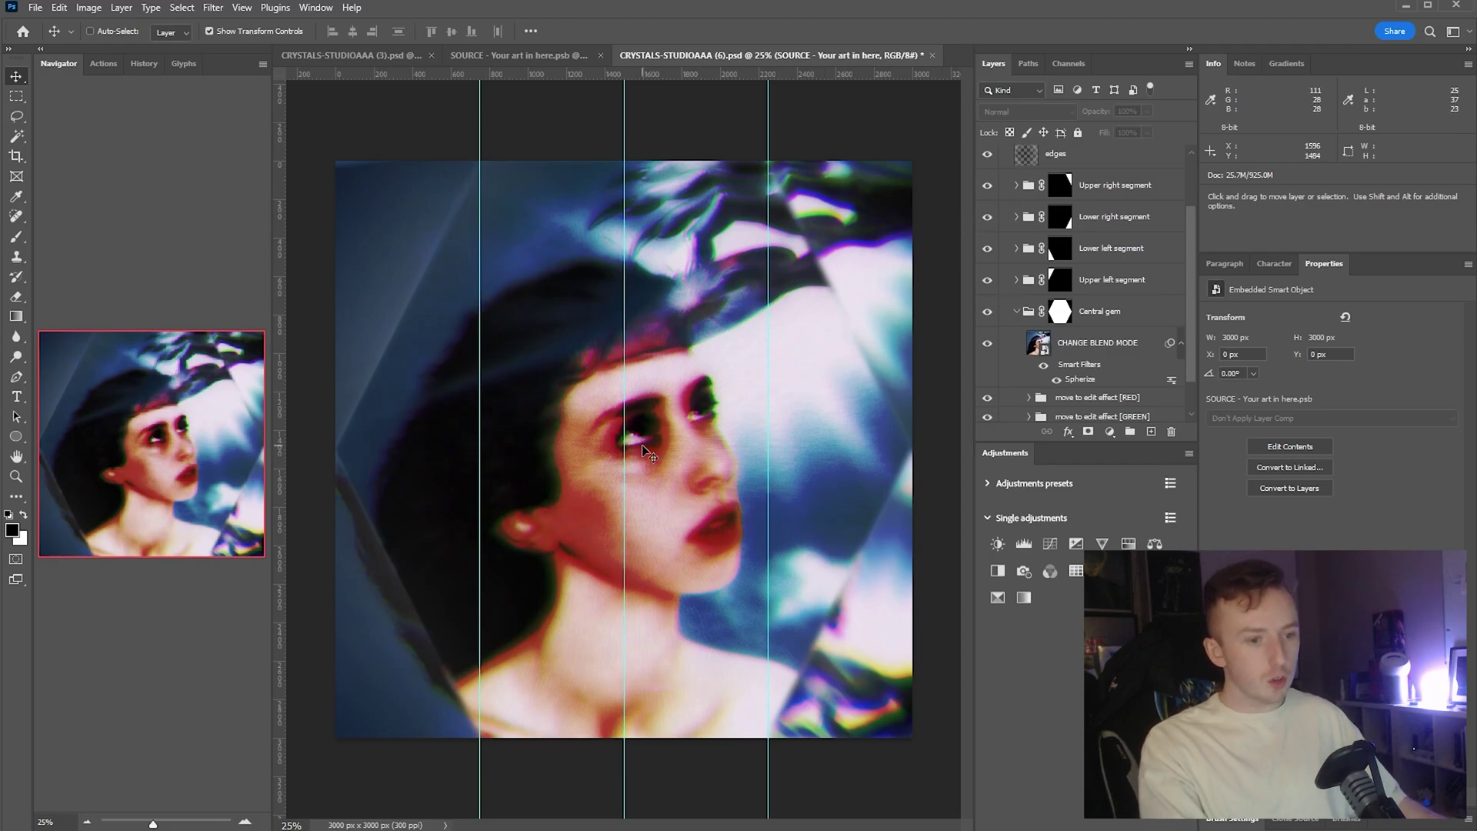
scroll(642, 443, up, 5)
scroll(658, 398, down, 5)
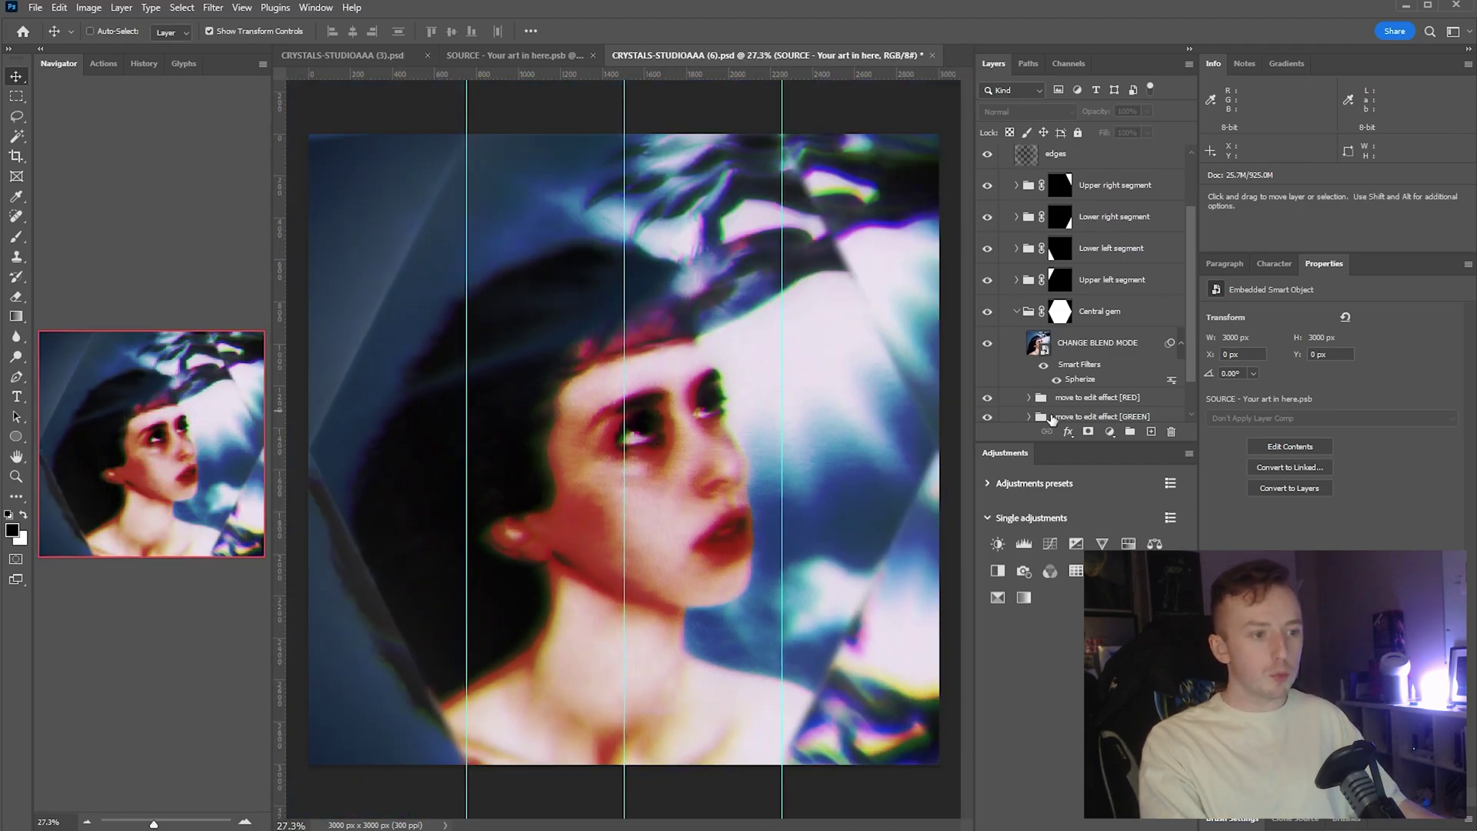
click(1080, 398)
drag(729, 431, 705, 438)
key(ctrl+z)
key(shift+Down)
key(shift+Left)
scroll(1001, 380, down, 2)
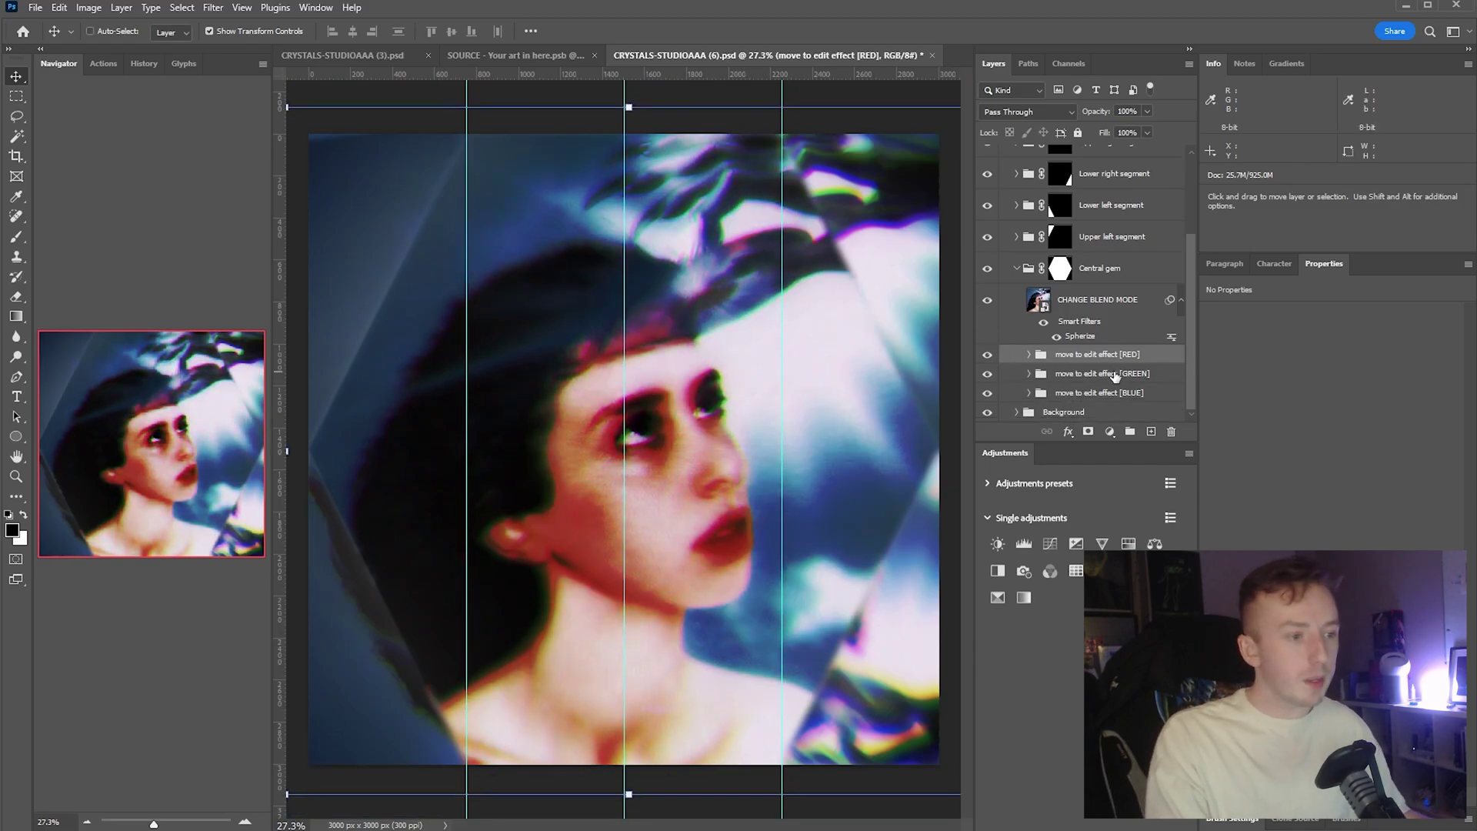
Shift the Central gem's move to edit effect [BLUE] group slightly left to adjust the blue channel offset.
click(1114, 375)
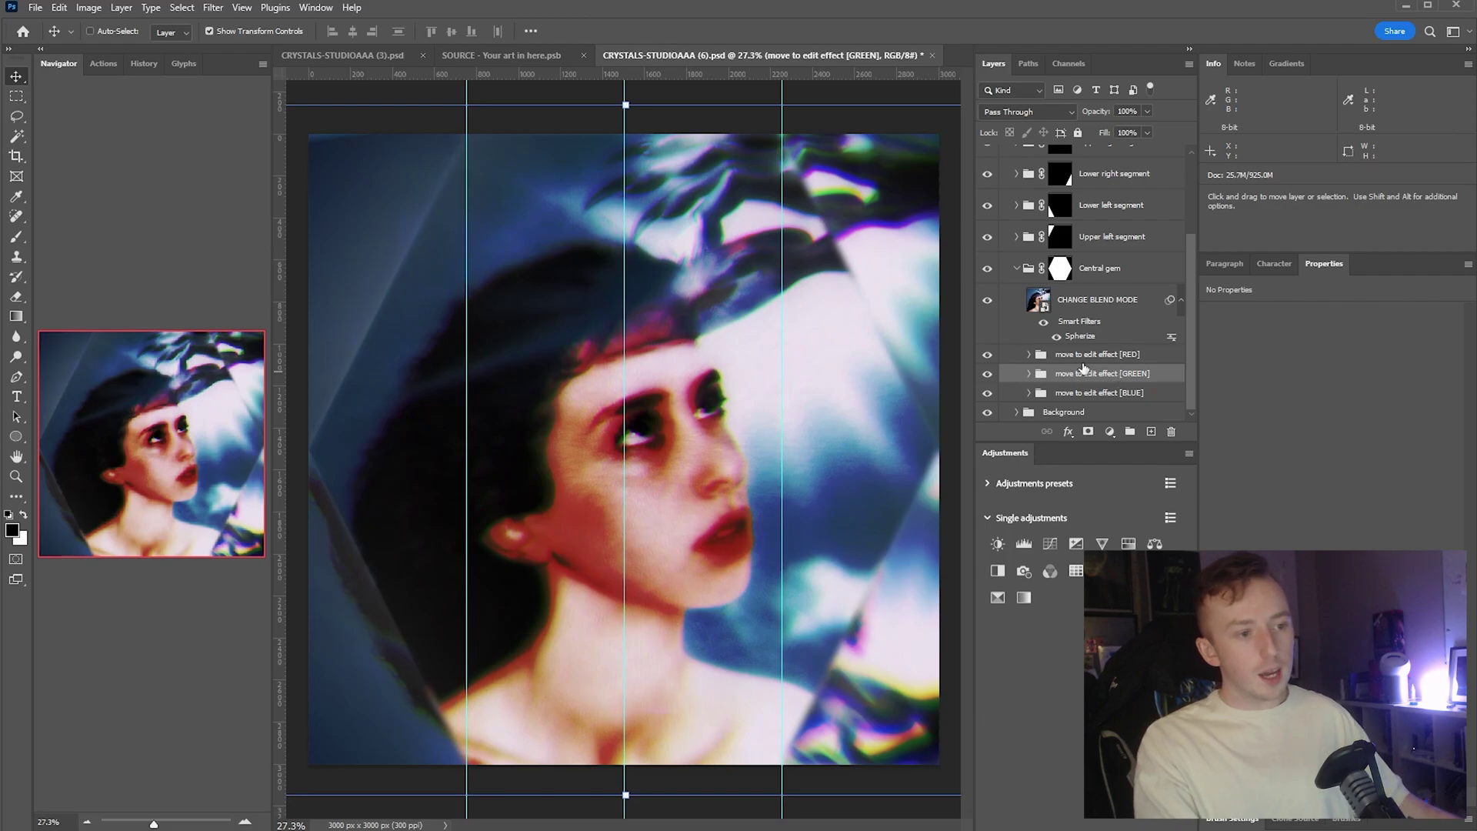
click(1095, 394)
drag(727, 448, 721, 447)
drag(721, 446, 721, 446)
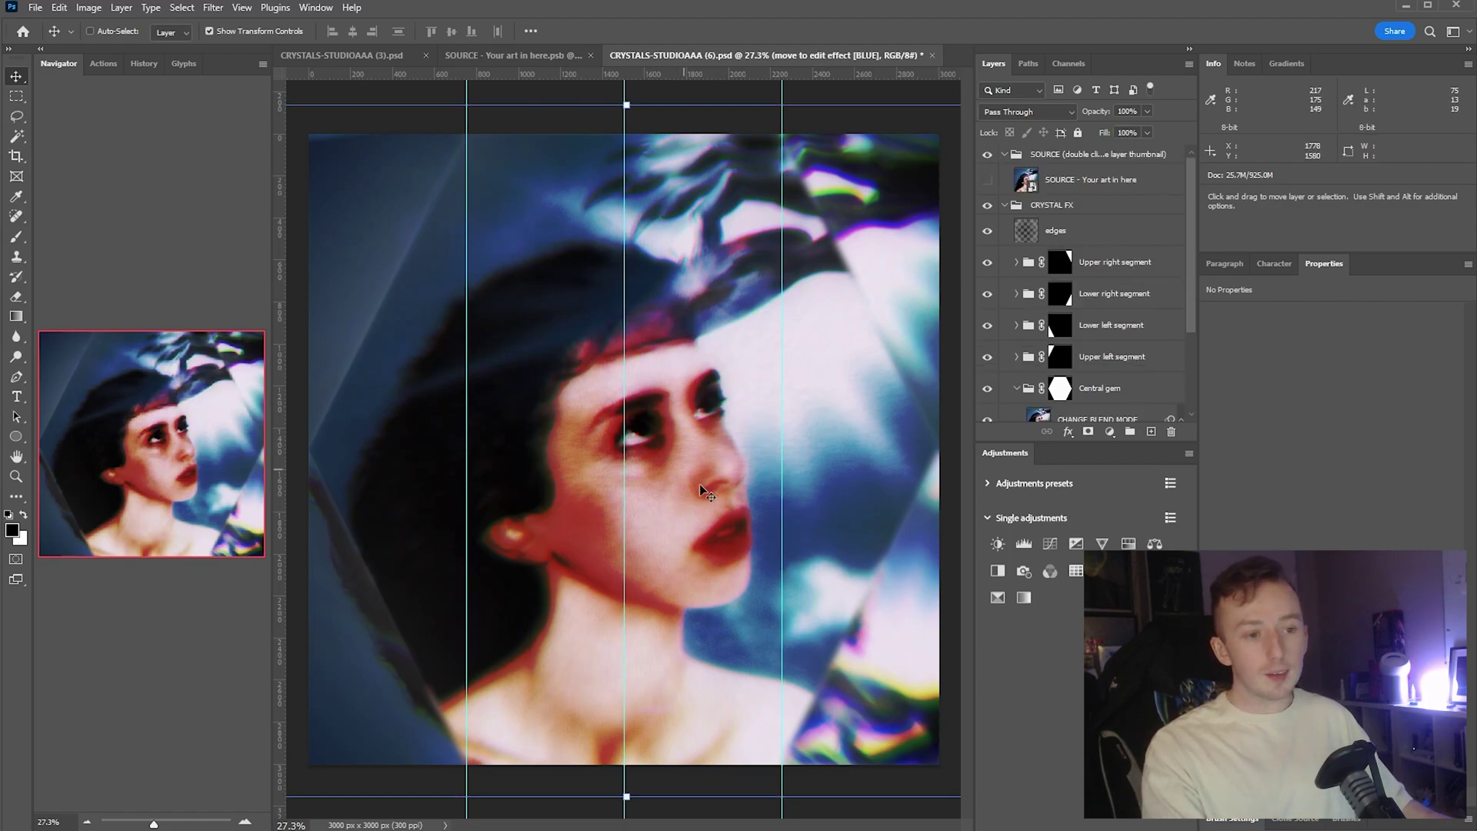
Examine the colour fringing on the woman's face and hair up close, as well as the overall composition.
scroll(708, 445, up, 1)
scroll(708, 445, up, 5)
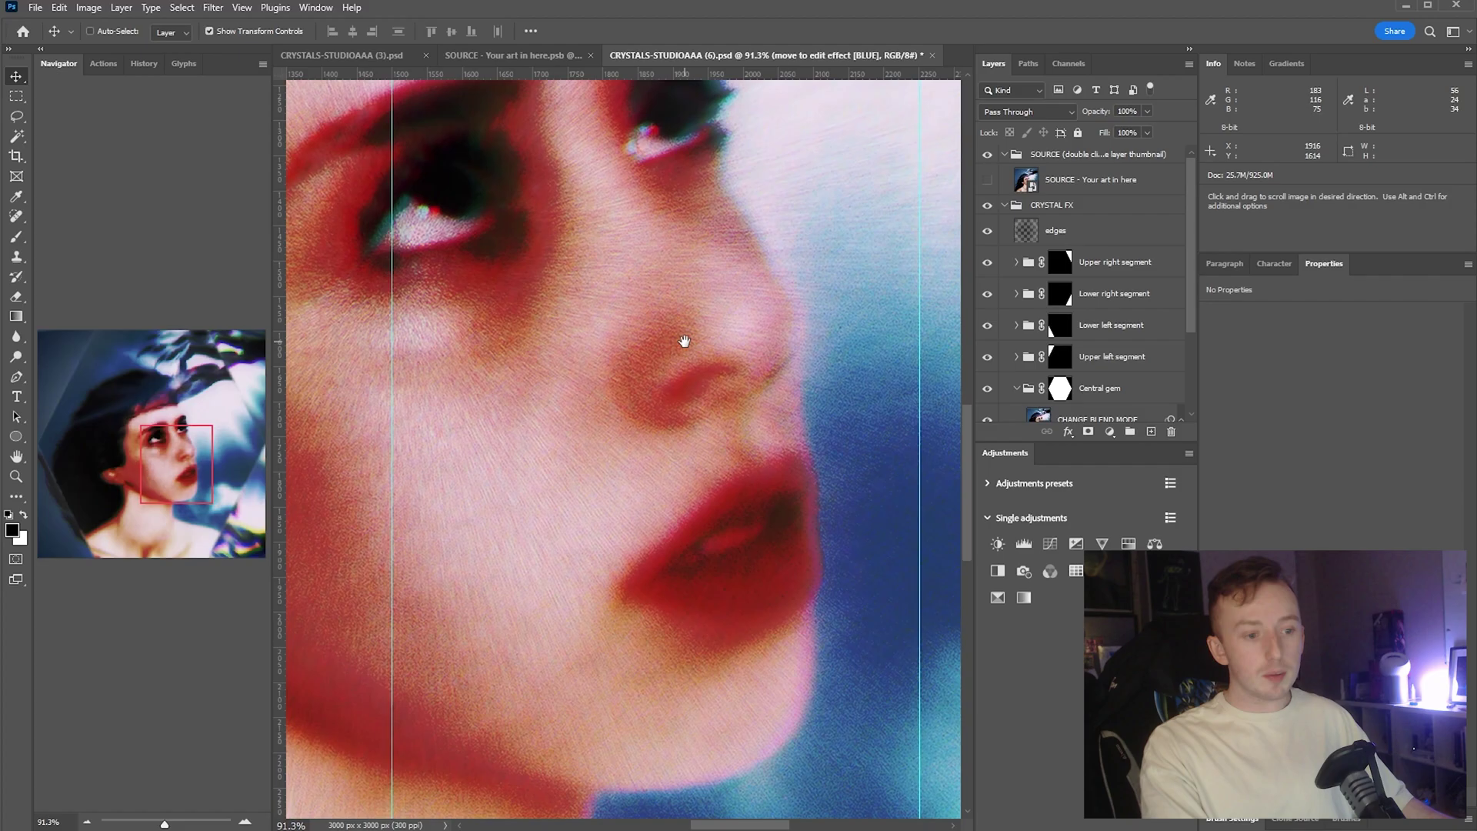
drag(683, 340, 750, 654)
drag(847, 369, 682, 277)
scroll(787, 432, down, 5)
scroll(682, 278, down, 5)
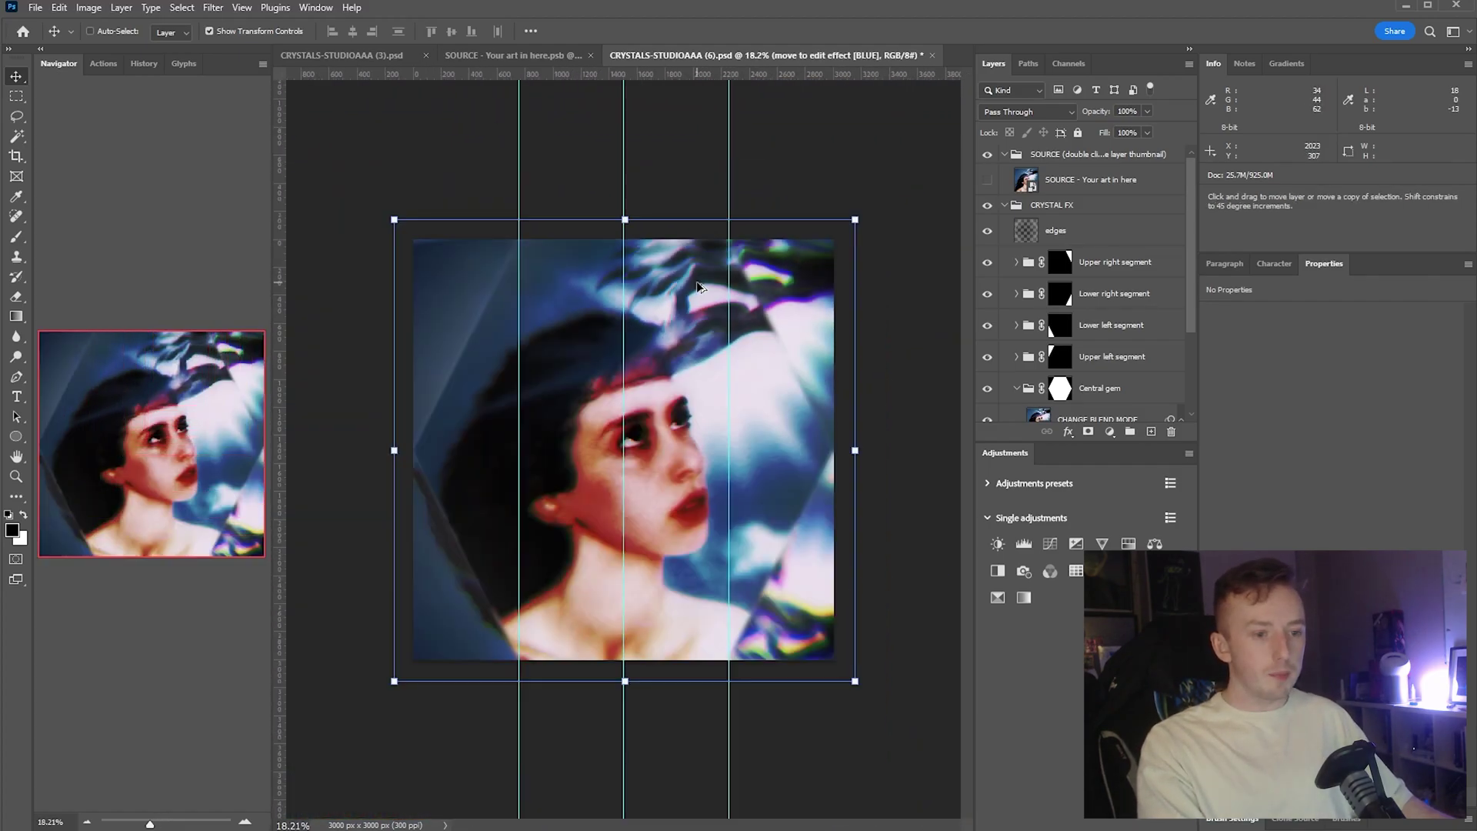
scroll(682, 278, up, 2)
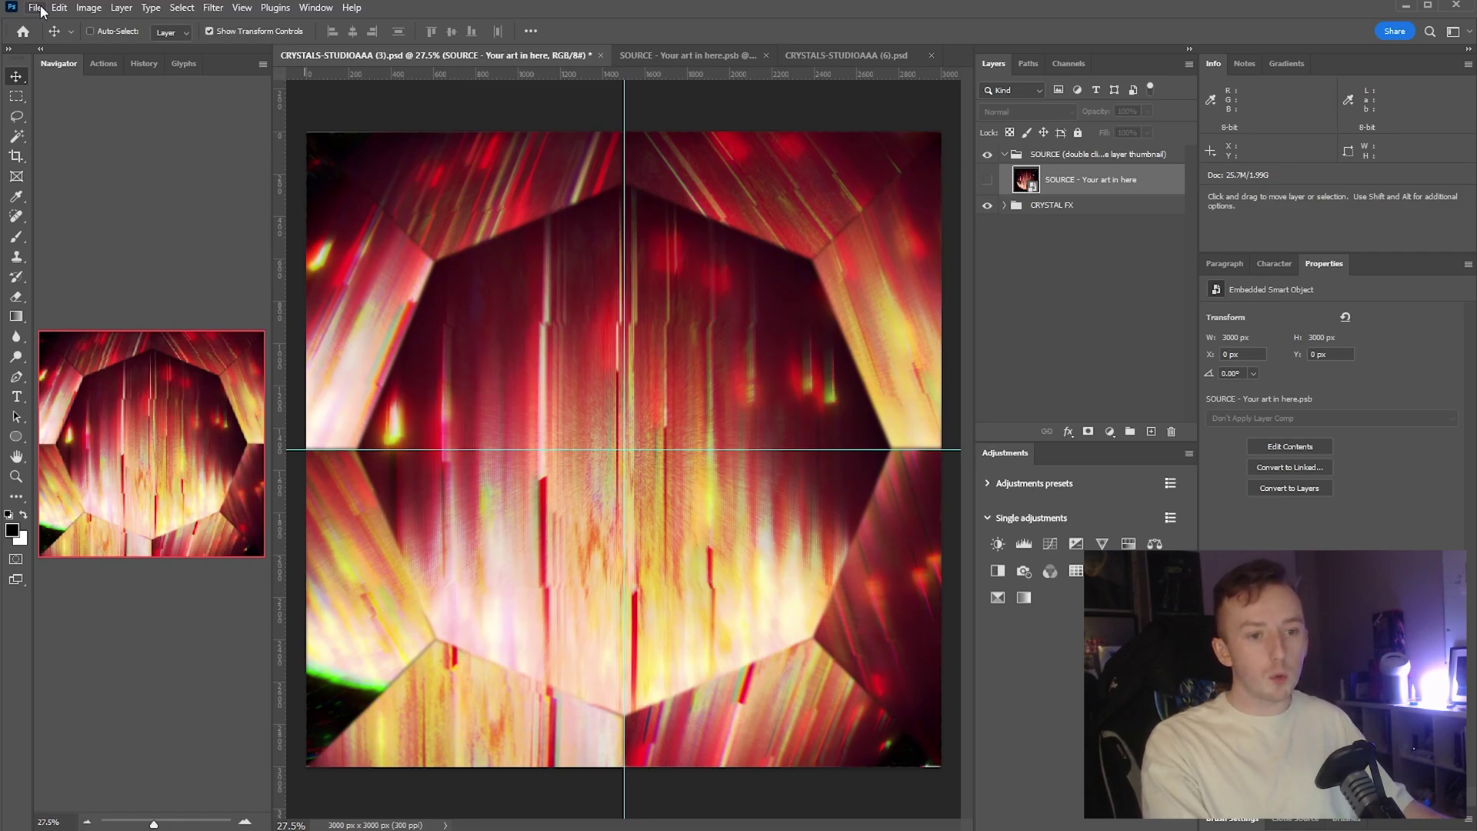
Revert the CRYSTALS-STUDIOAAA (3) document to its last saved version.
click(42, 9)
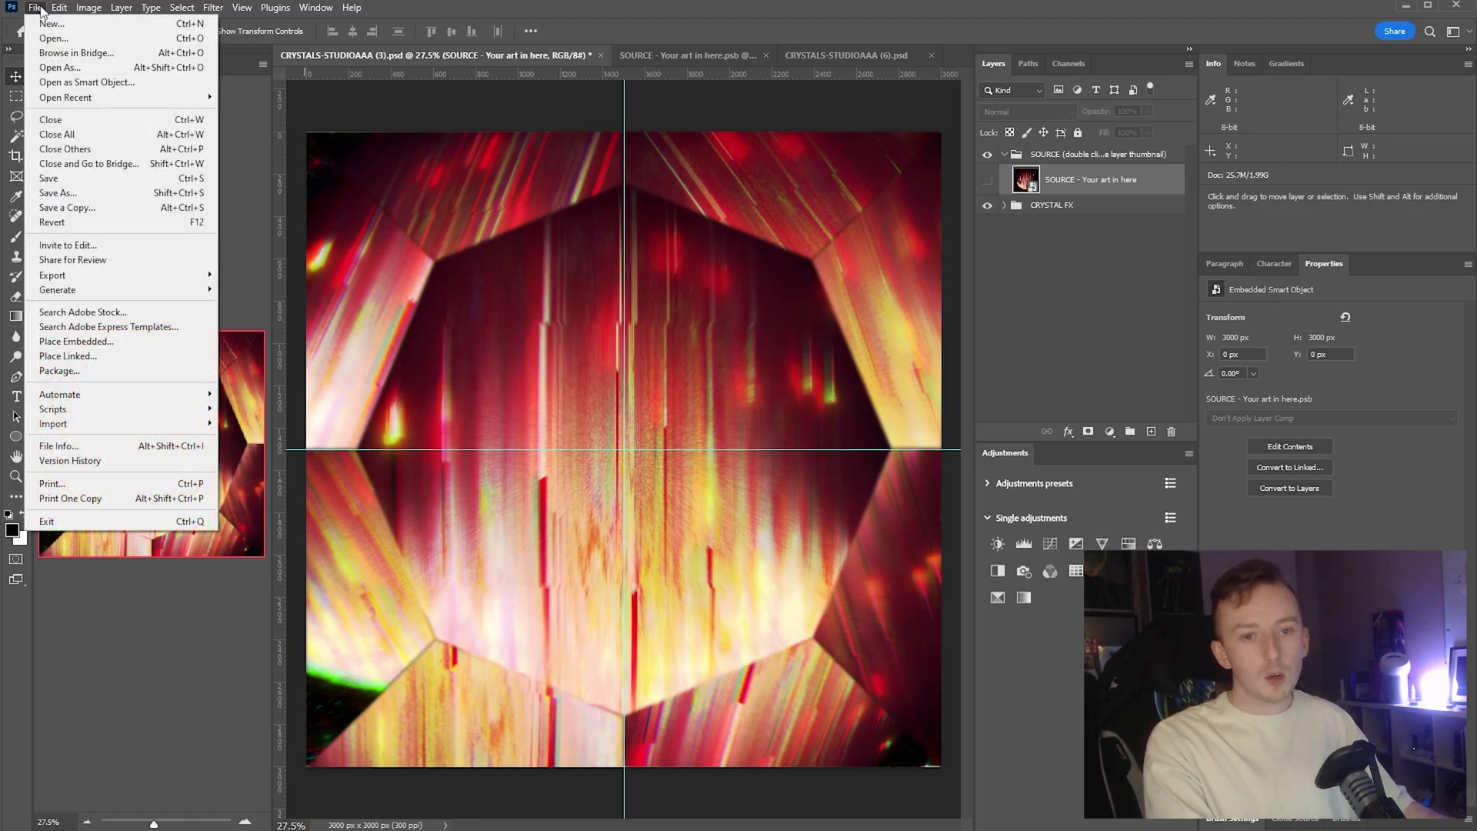
click(123, 220)
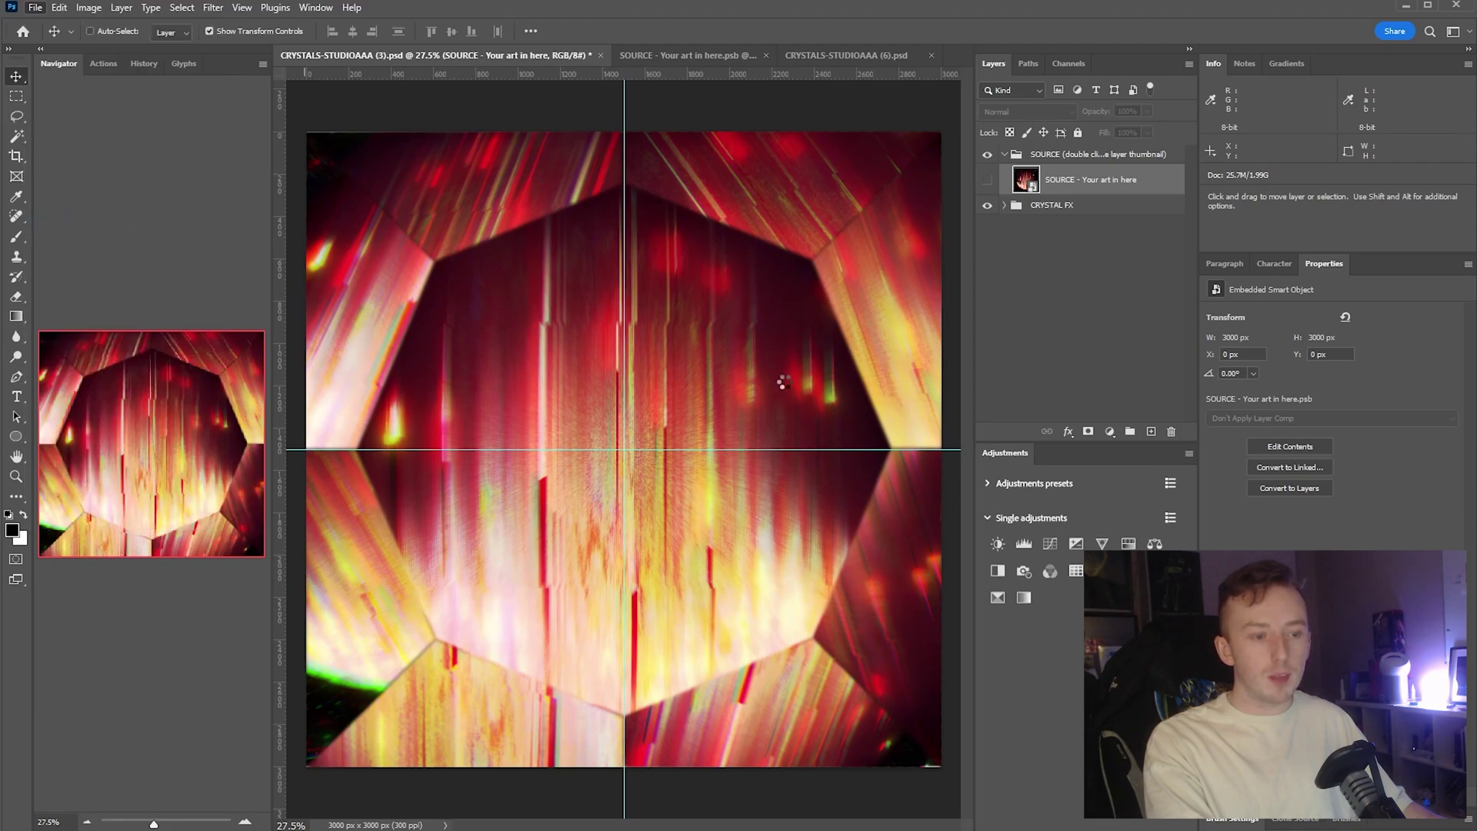